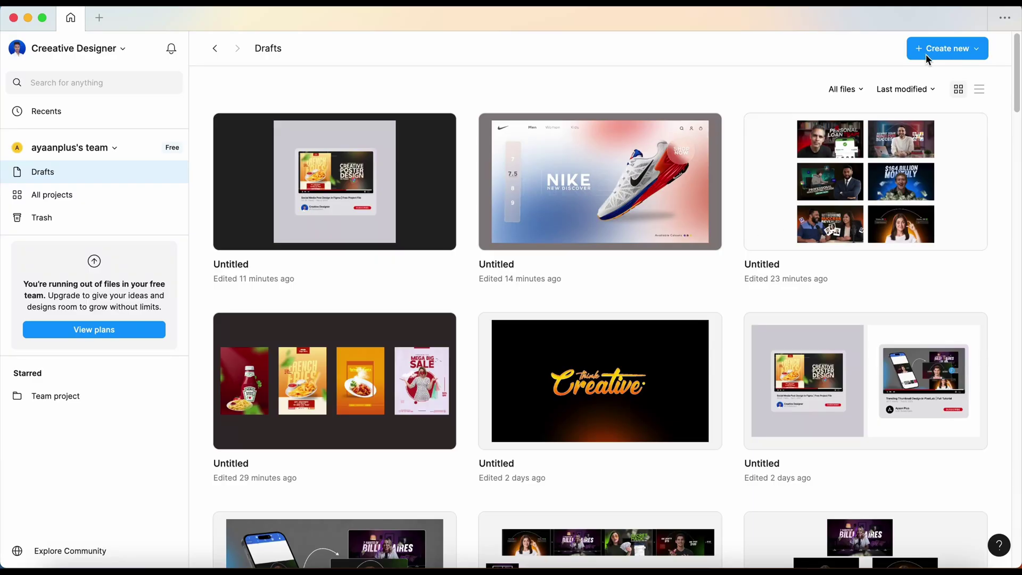
Create a new blank Figma design file through Create new > Design file
click(947, 48)
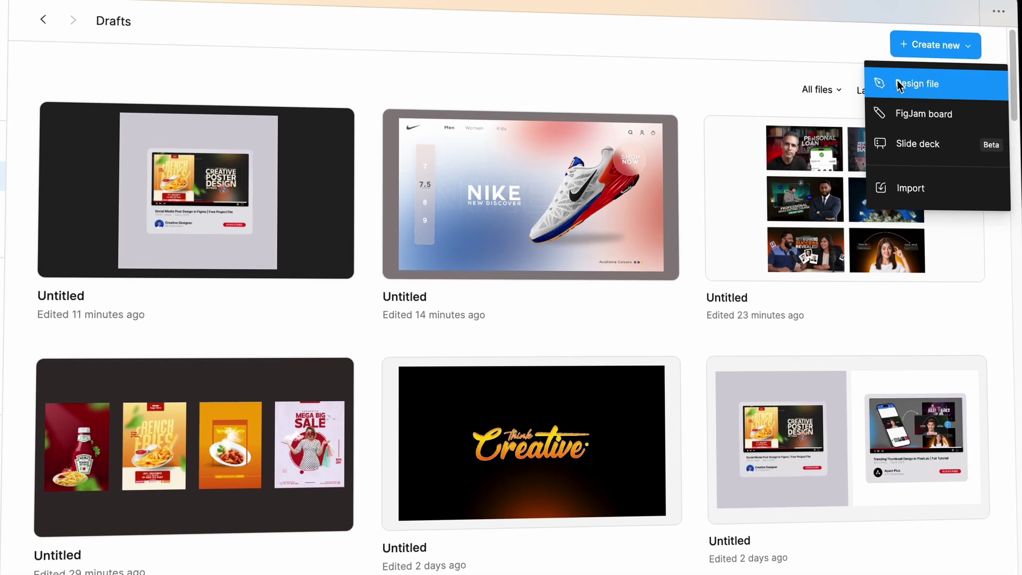
click(915, 85)
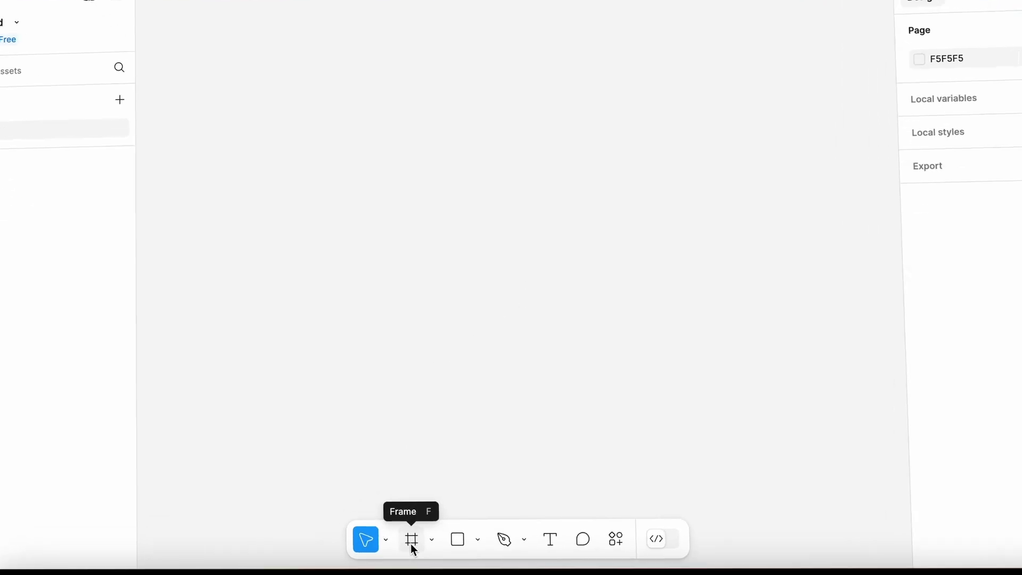
Add an Instagram post frame from the Social media frame presets
click(425, 535)
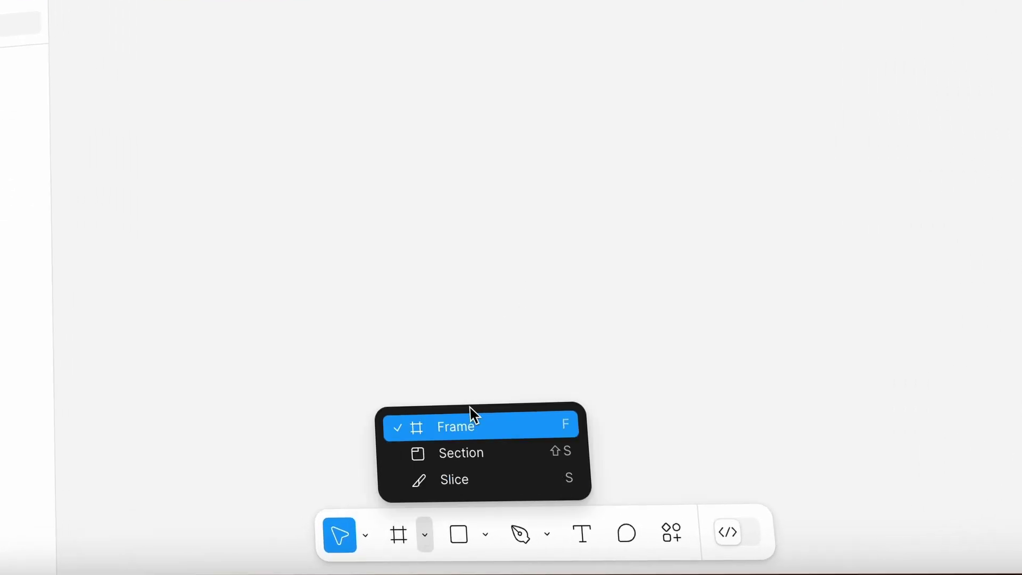
click(482, 425)
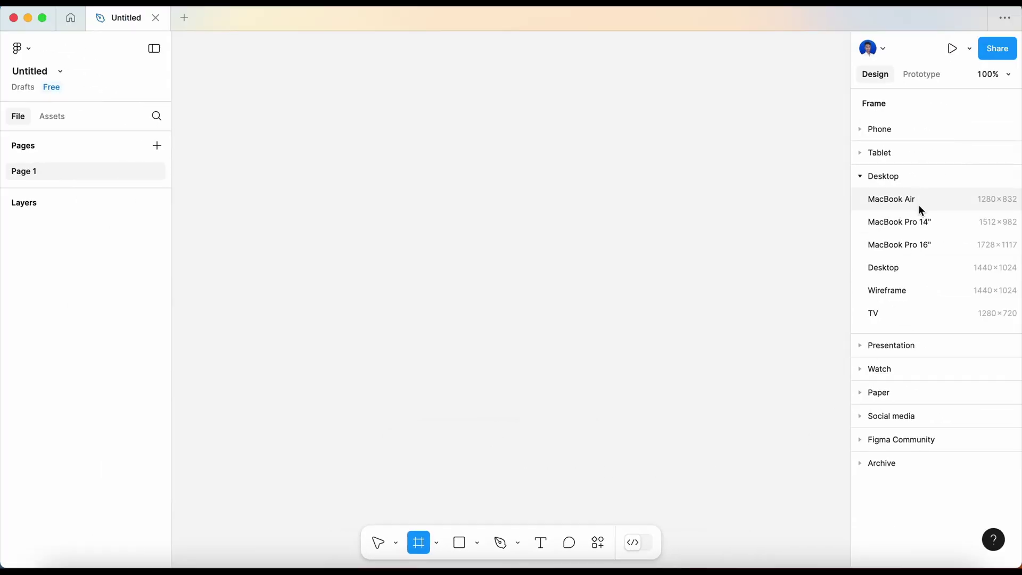
click(863, 418)
scroll(919, 406, down, 1)
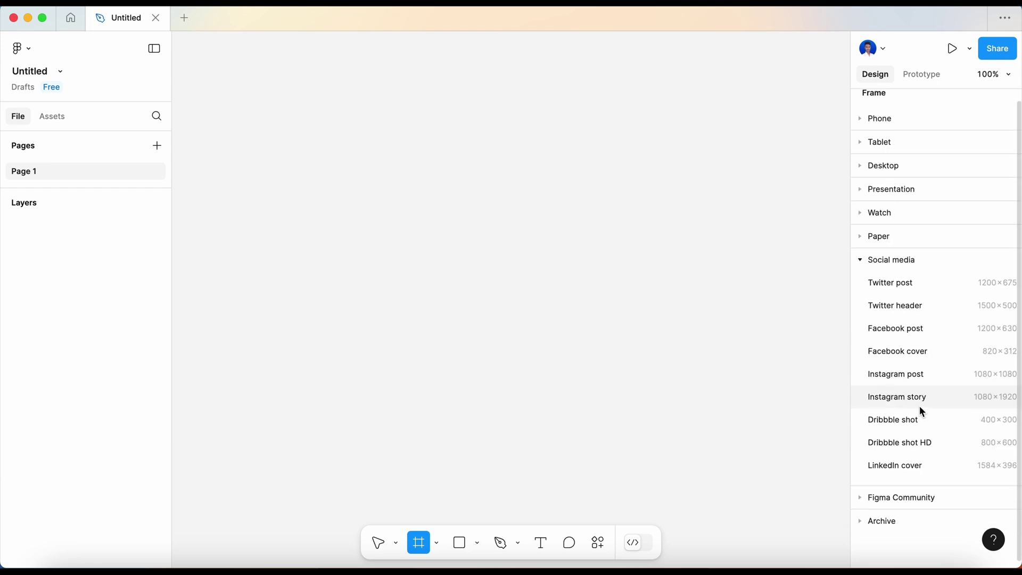
click(950, 374)
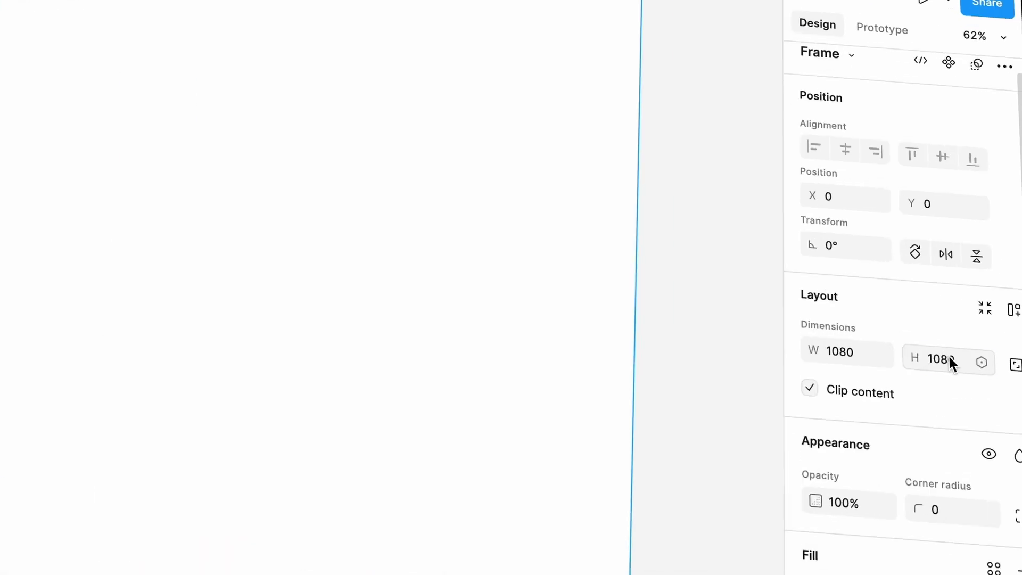
Set the frame height to 1350 and zoom to fit the whole frame
click(958, 309)
text(1)
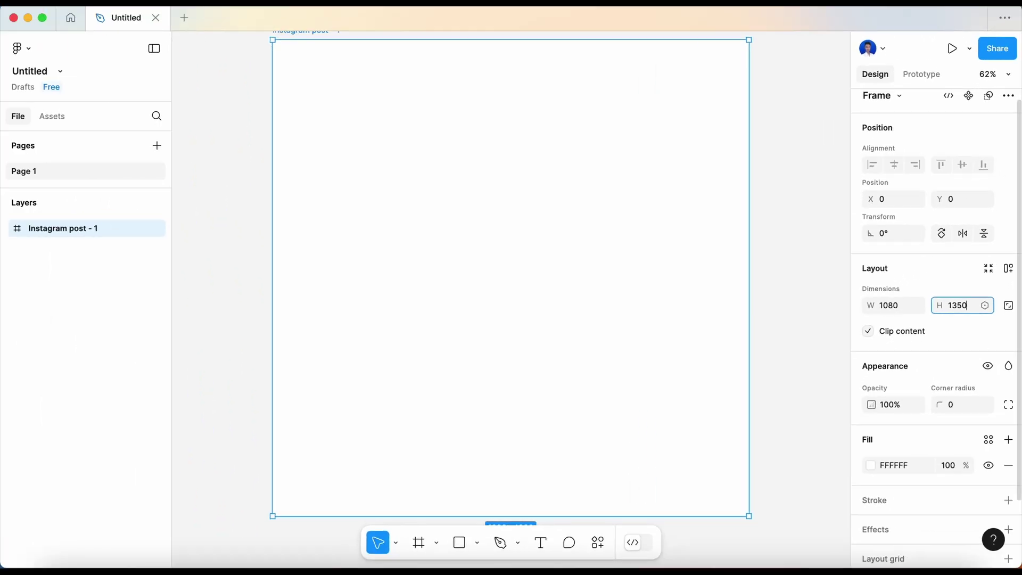
key(Return)
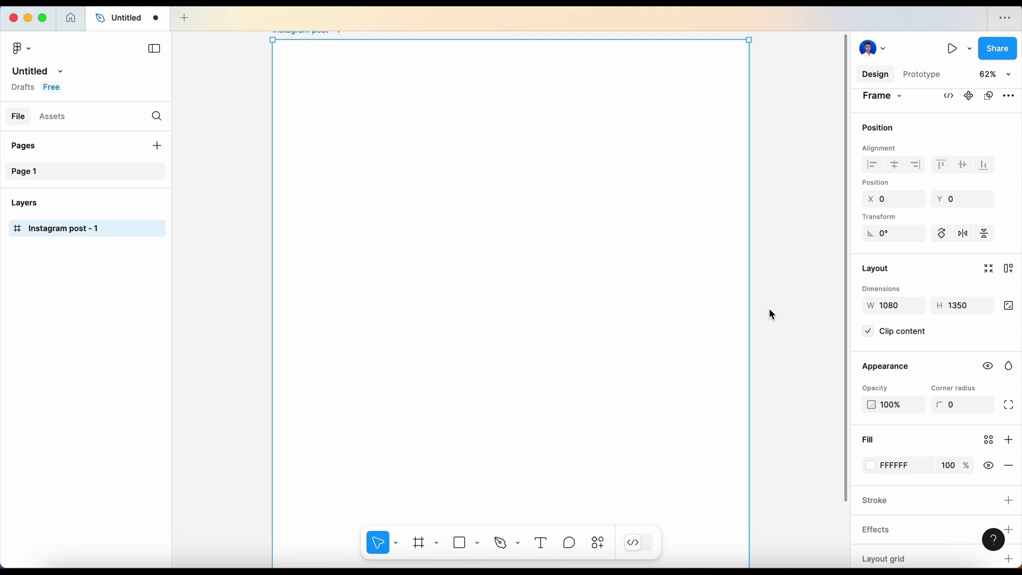
key(shift+1)
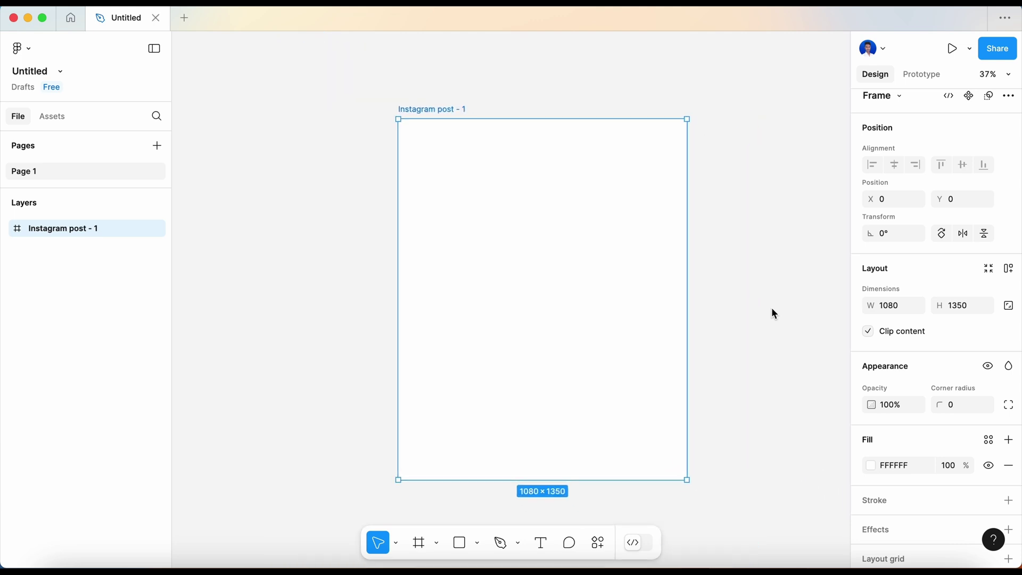
scroll(699, 317, up, 3)
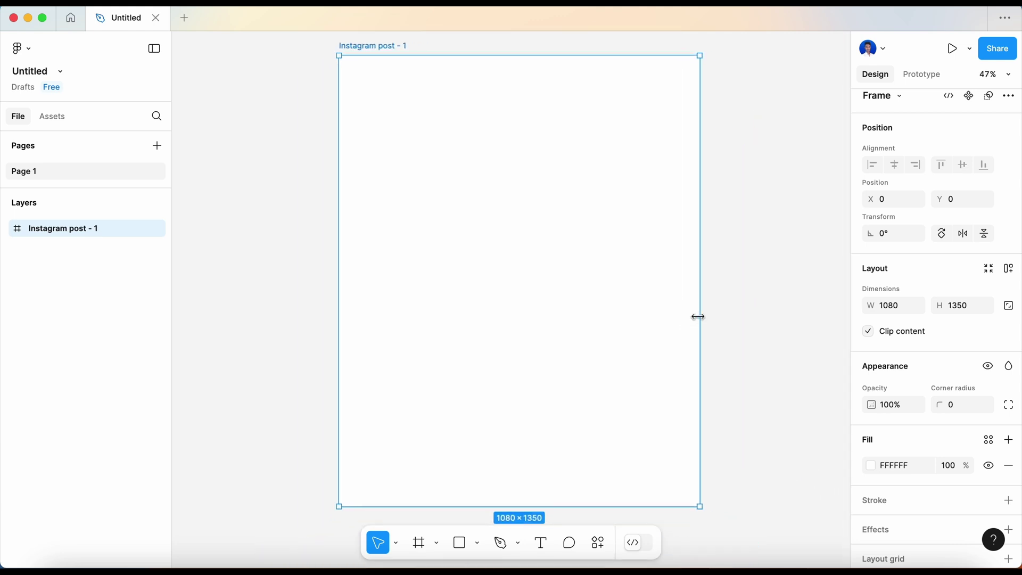
scroll(698, 317, down, 1)
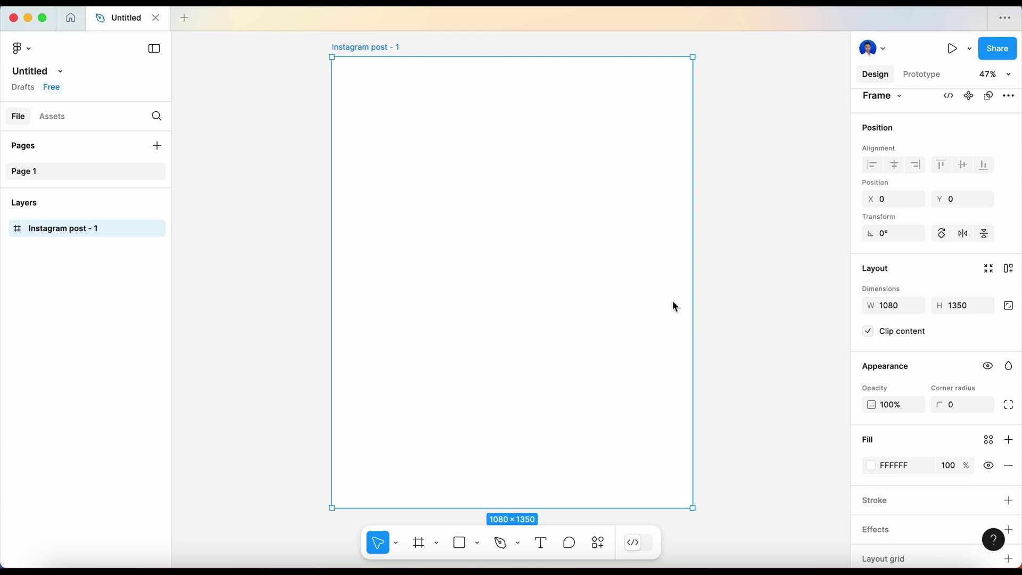
Set the page background colour to near-black 191919
click(766, 319)
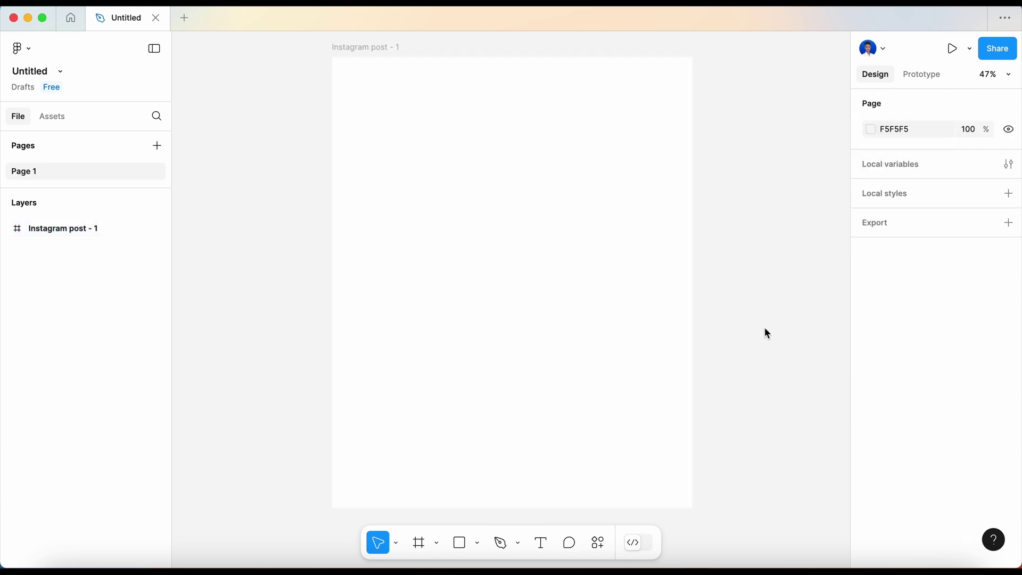
click(871, 130)
click(682, 149)
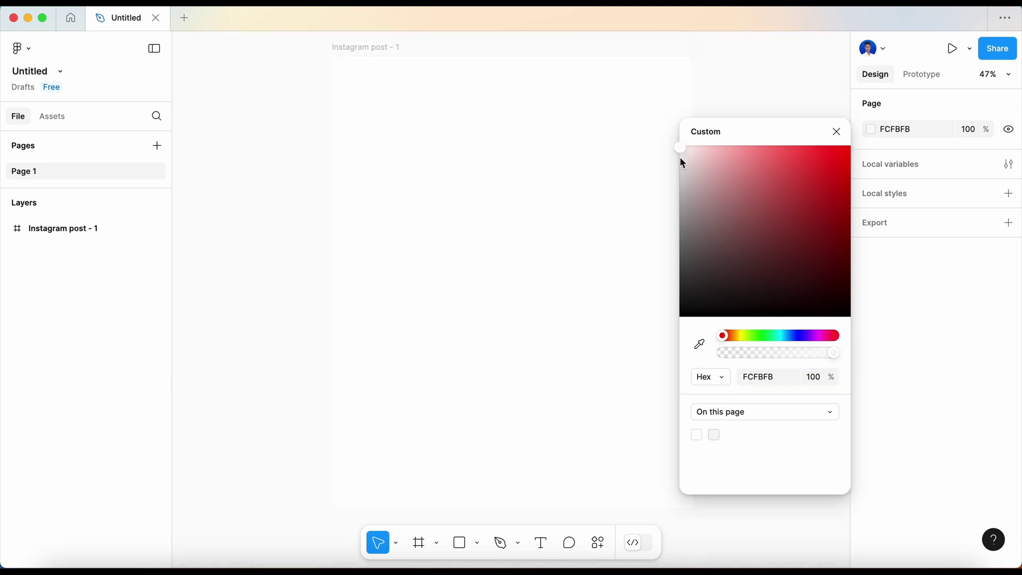
drag(680, 158, 681, 301)
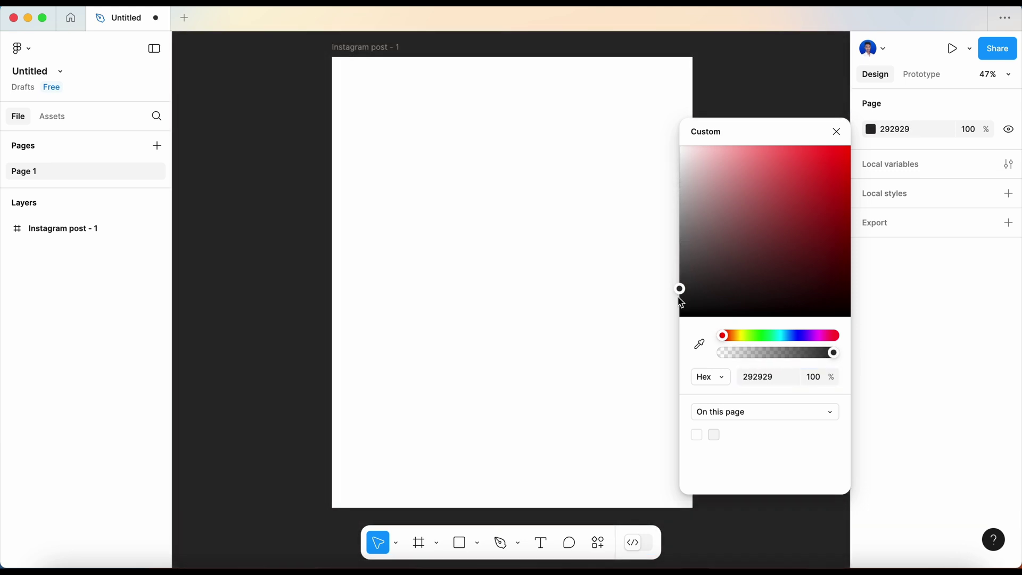
drag(679, 297, 680, 308)
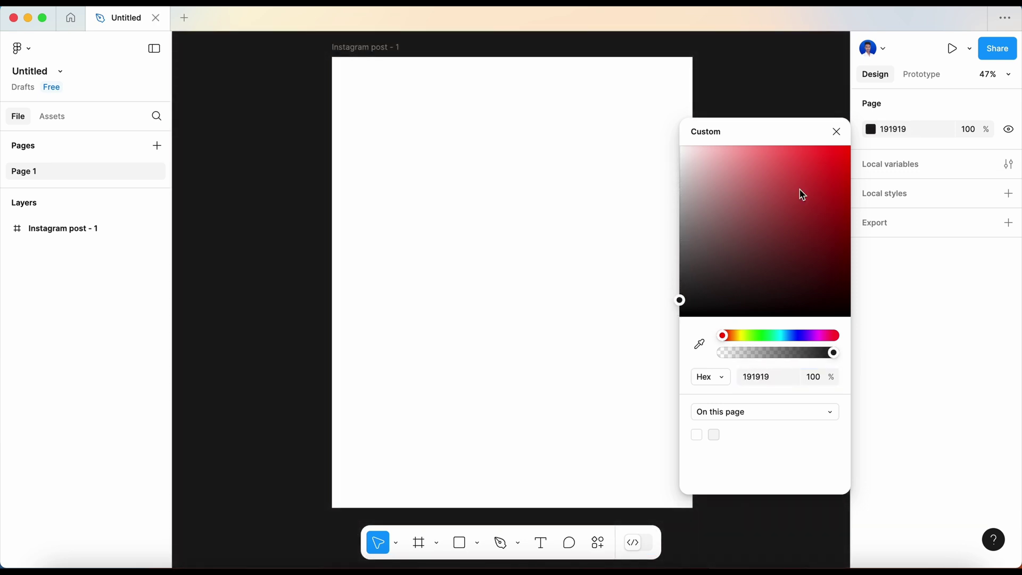
click(837, 131)
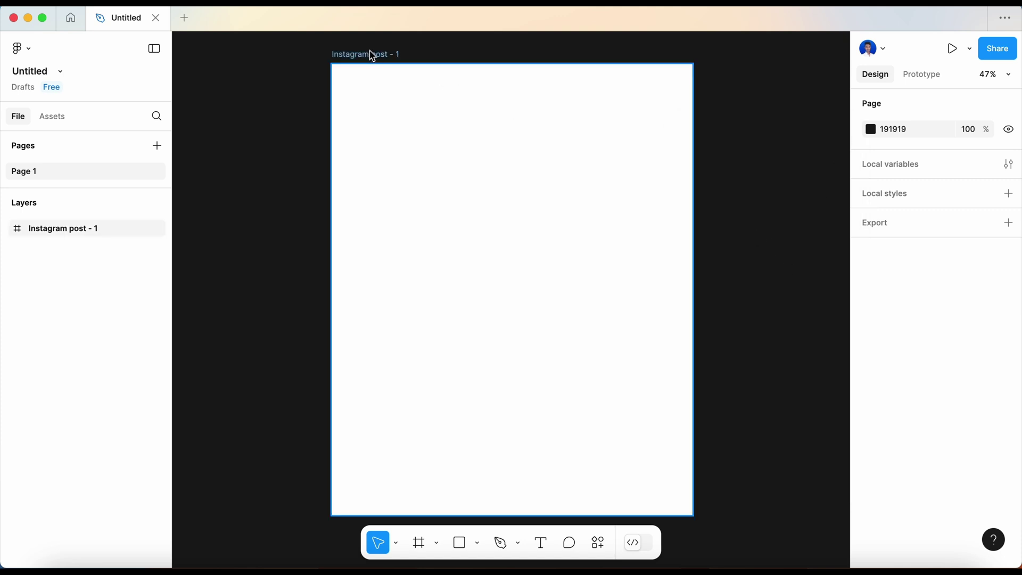
Rename the frame 'Instagram post - 1' to 'Poster by Creeative Designer !'
mouse_move(88, 228)
double_click(379, 55)
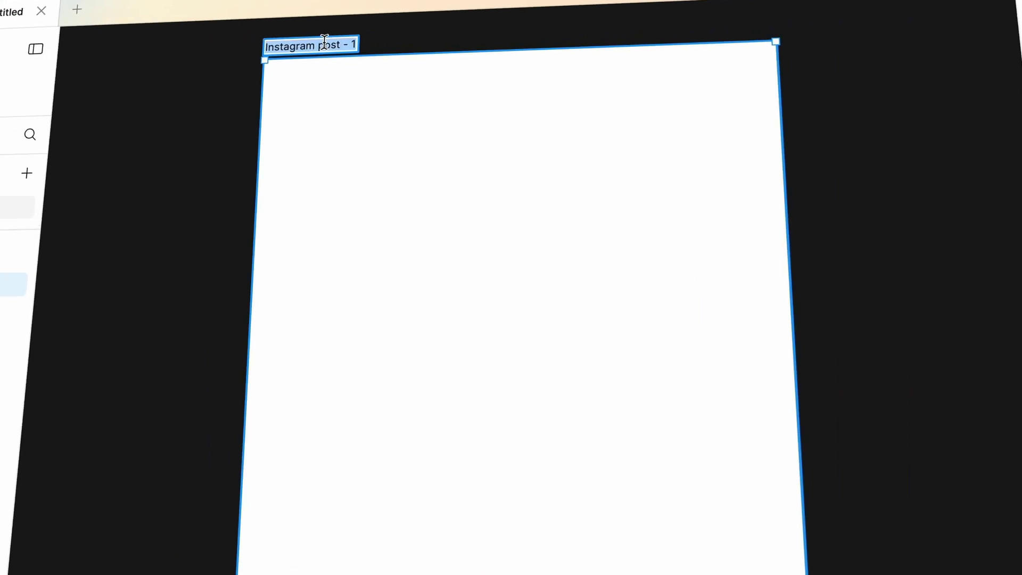
text(Poster)
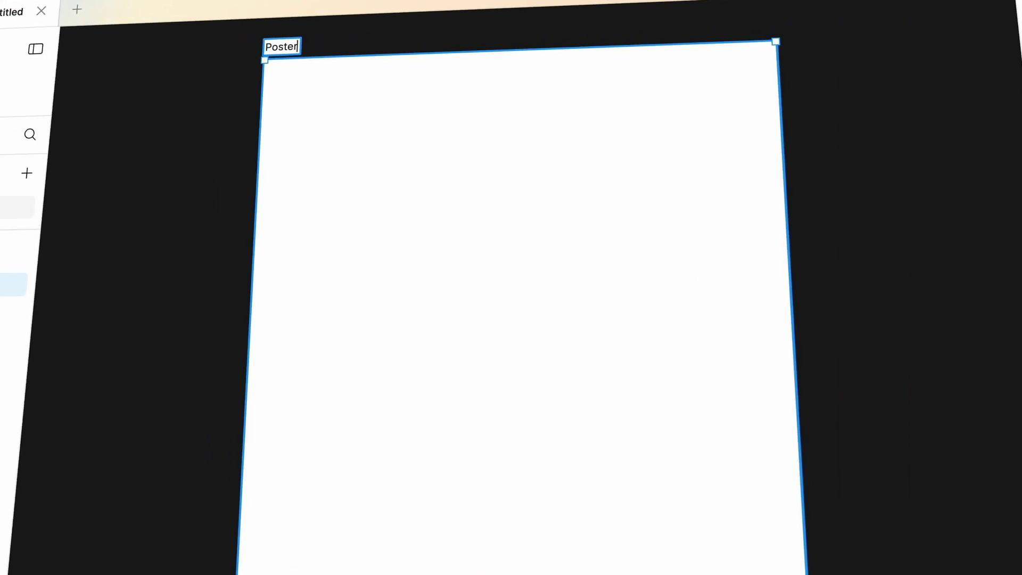
text( by Creeative D)
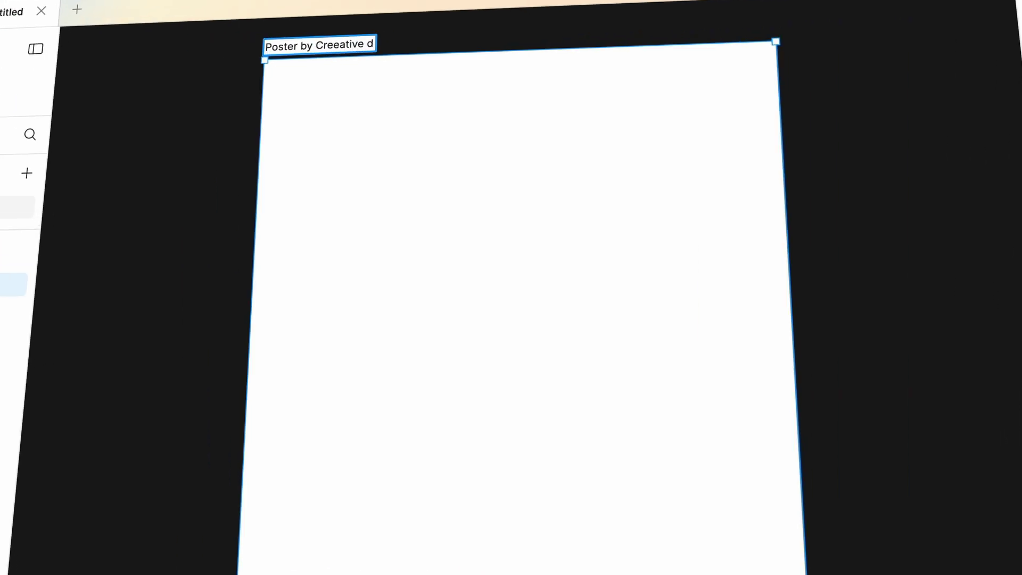
text(esigner)
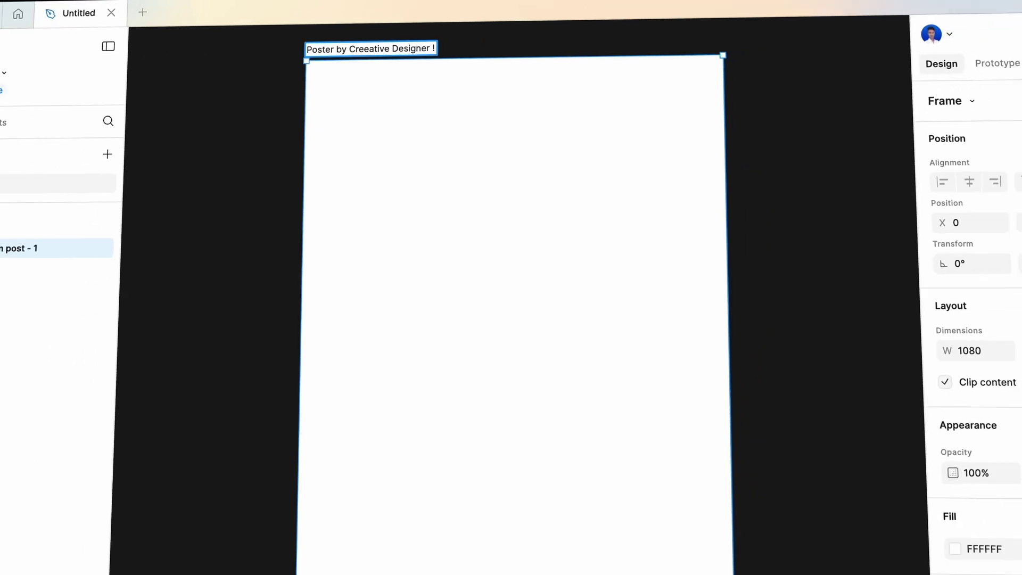
text( !)
click(720, 228)
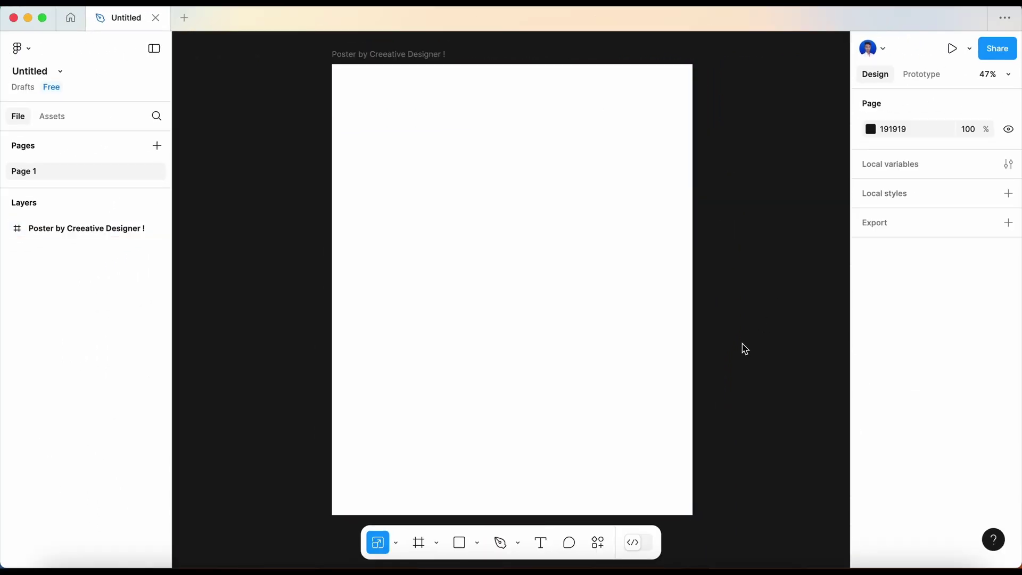
Paste the three orange squares, rotated 90° into a small vertical stack beside the poster
right_click(722, 297)
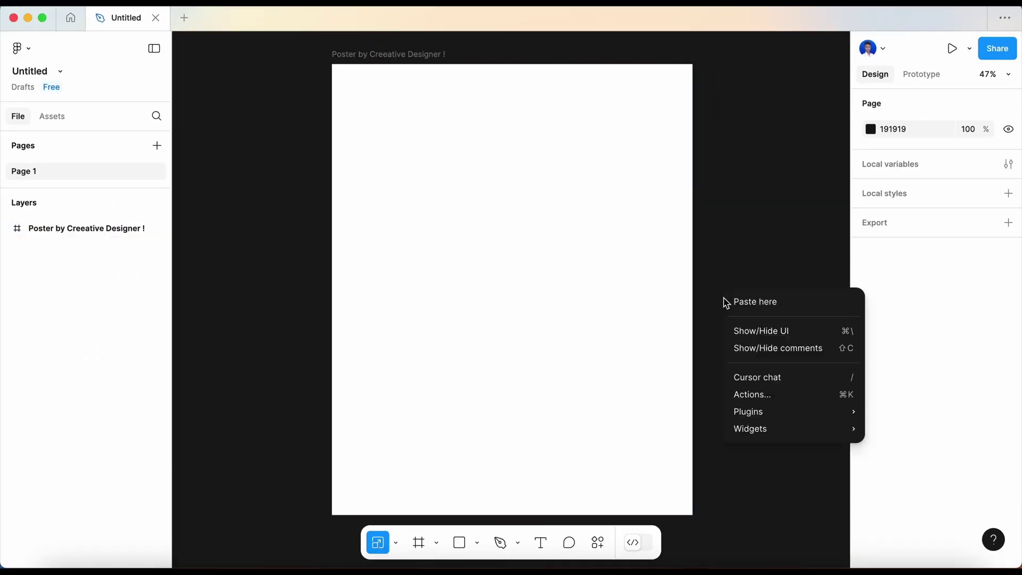
click(779, 304)
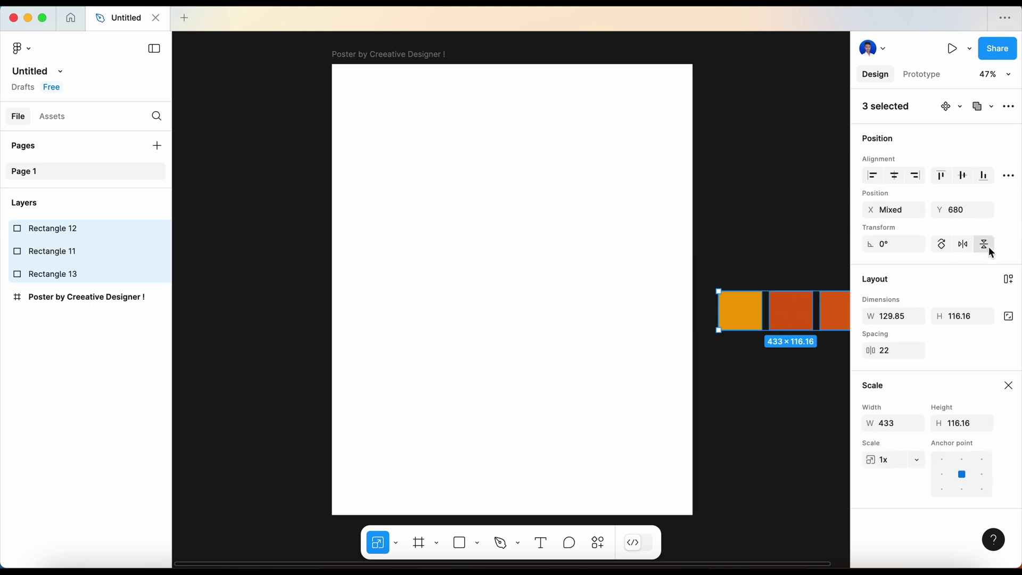
click(942, 245)
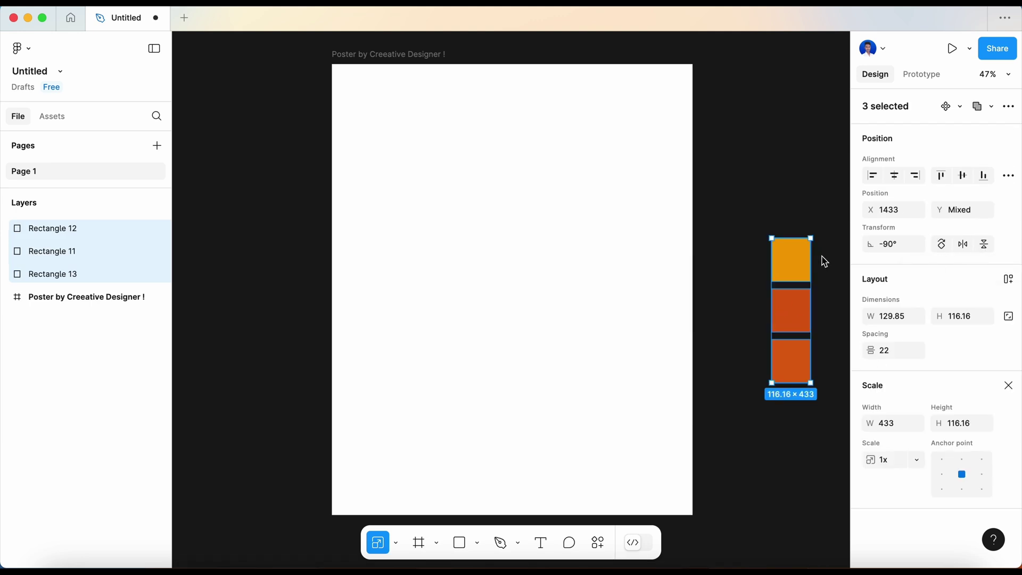
mouse_move(812, 389)
mouse_down()
mouse_move(792, 313)
mouse_move(728, 297)
mouse_up()
click(770, 390)
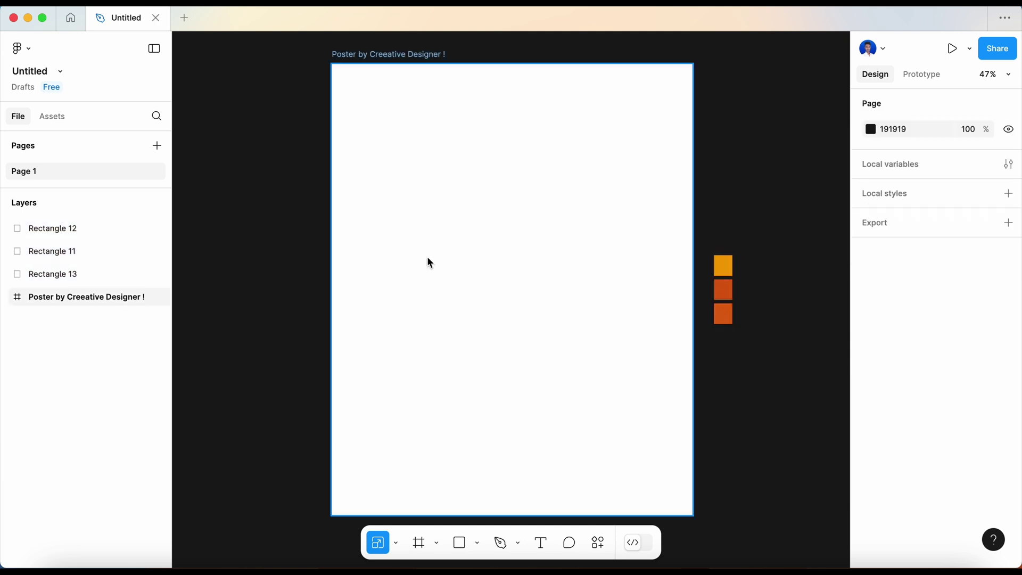
click(486, 261)
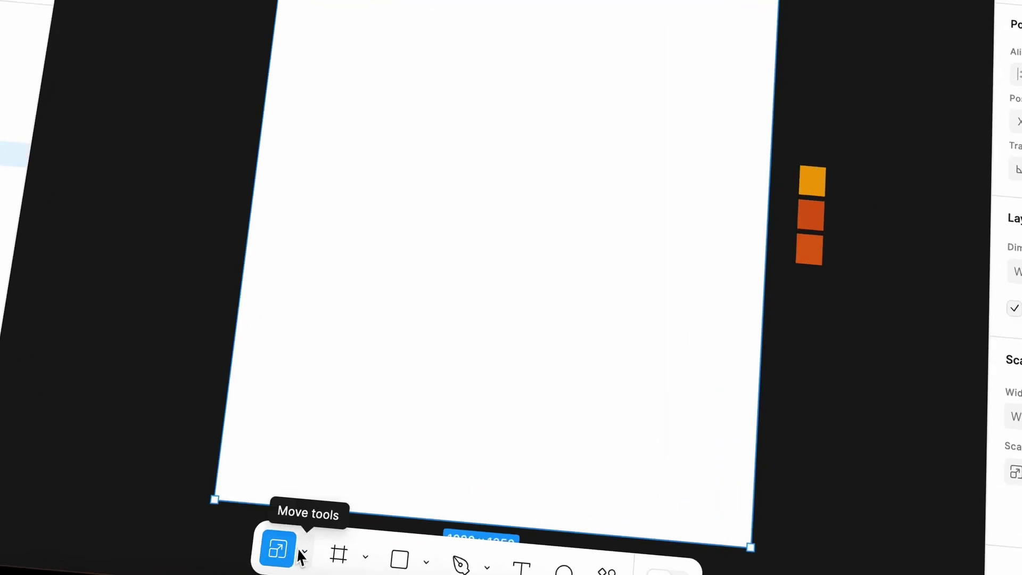
click(395, 543)
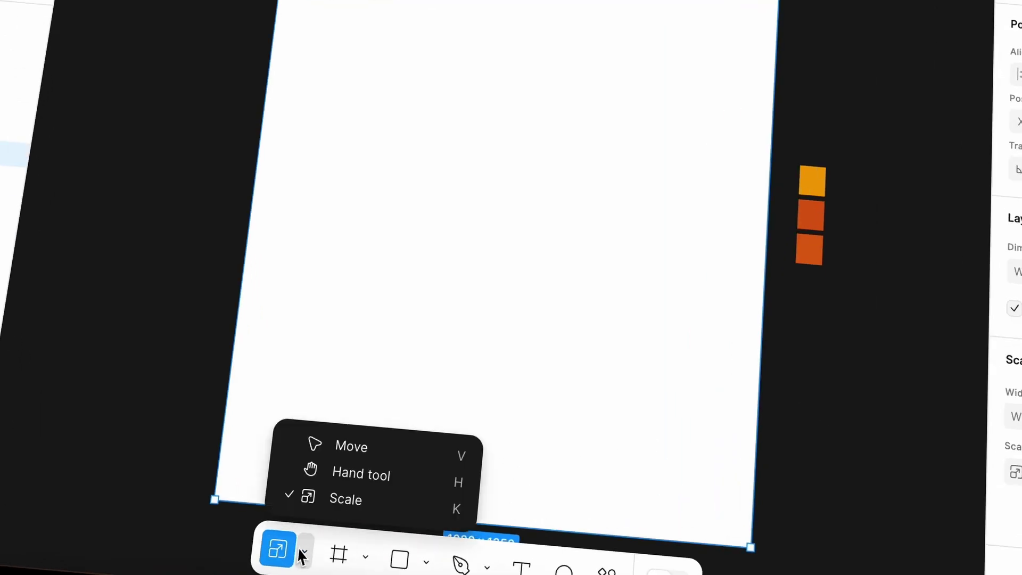
click(357, 448)
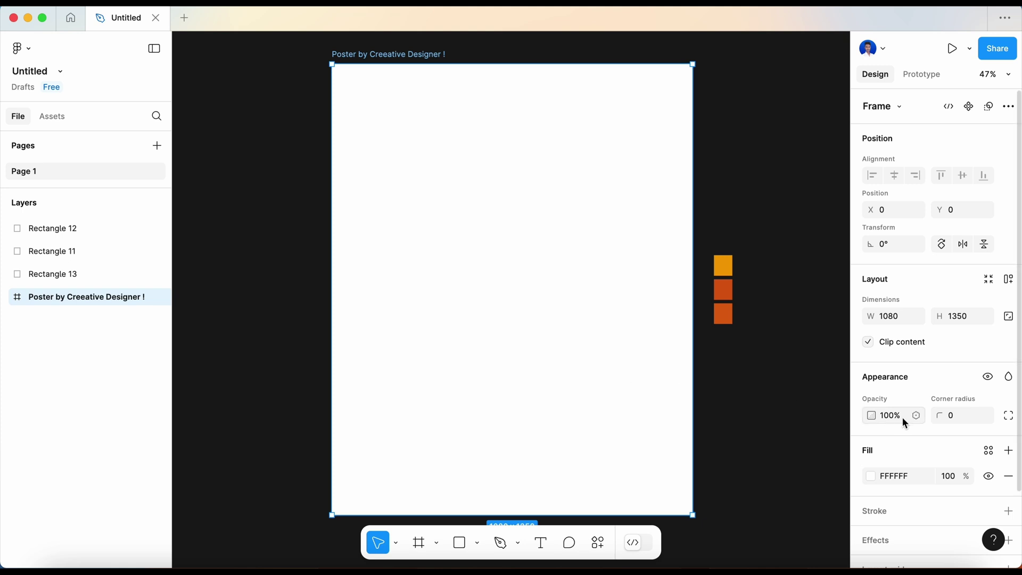
Give the poster frame a white-to-grey linear gradient fill
scroll(911, 426, down, 3)
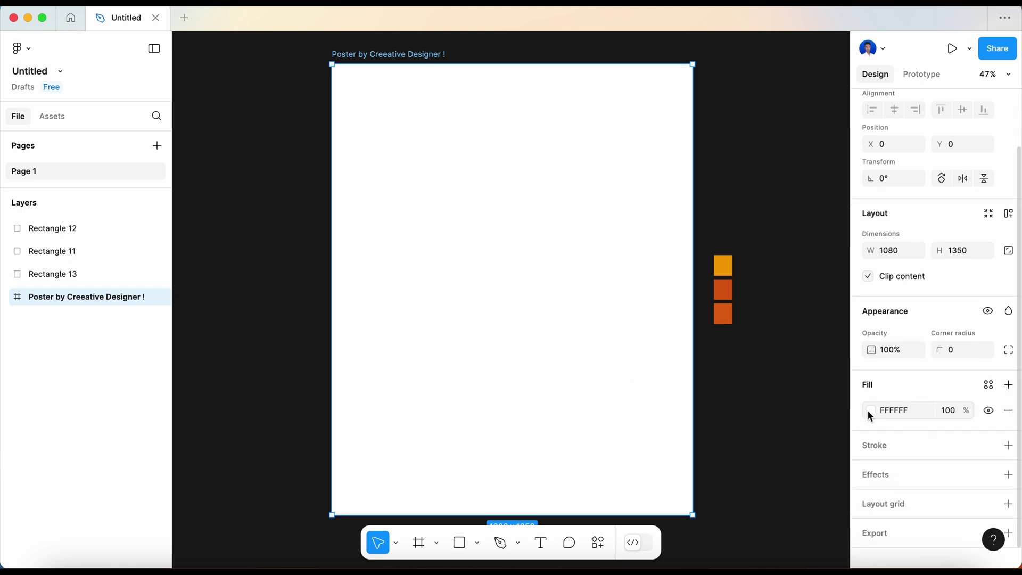
click(871, 410)
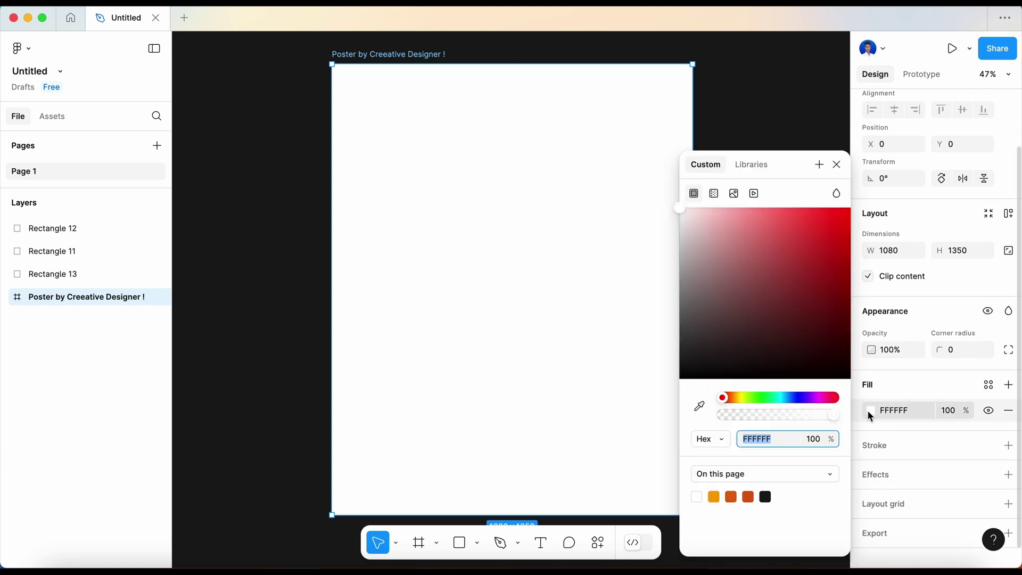
click(715, 195)
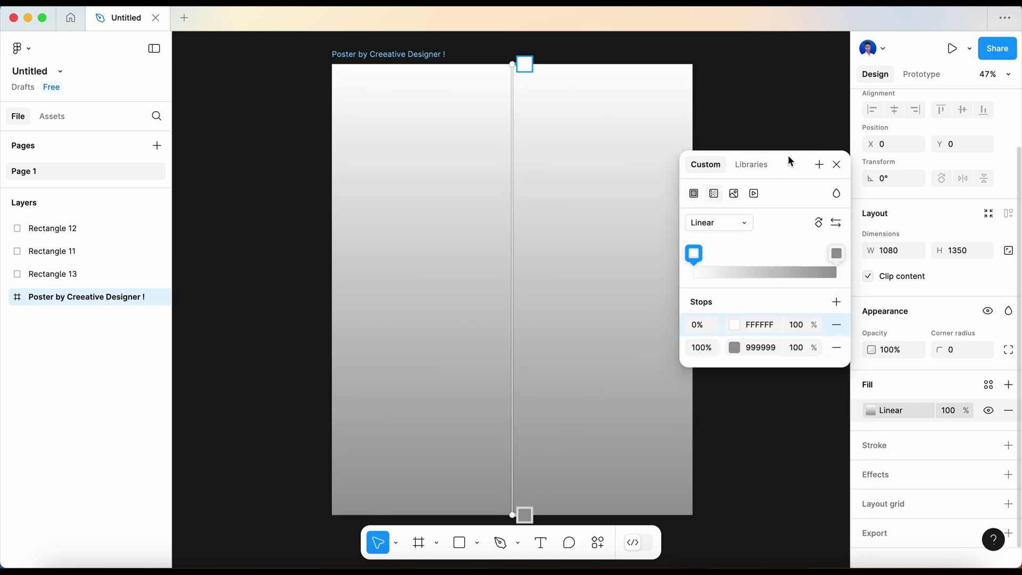
mouse_move(787, 155)
mouse_down()
mouse_move(783, 350)
mouse_move(791, 339)
mouse_up()
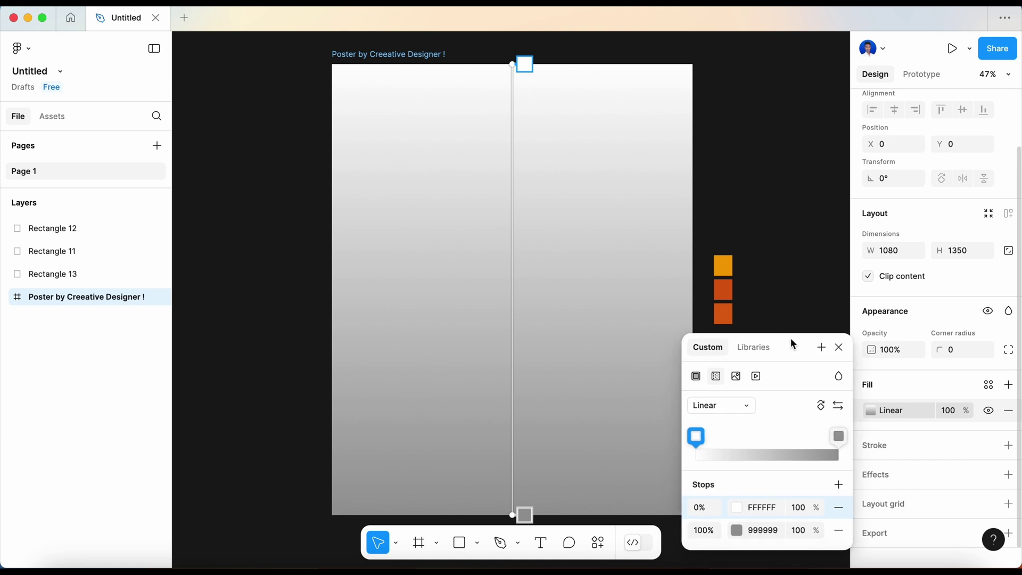
key(Escape)
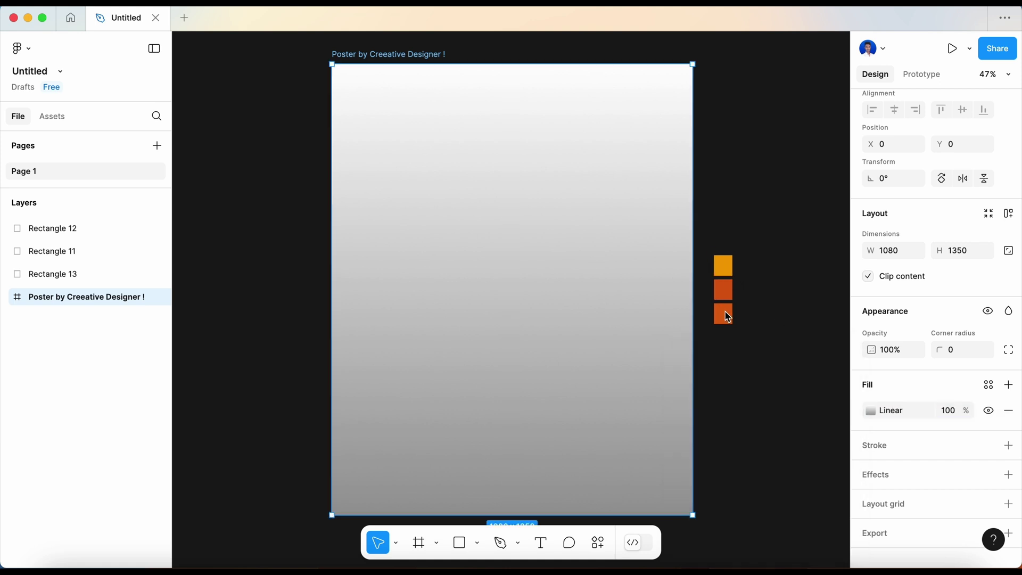
Move the three orange swatch squares higher beside the poster
drag(712, 247, 731, 348)
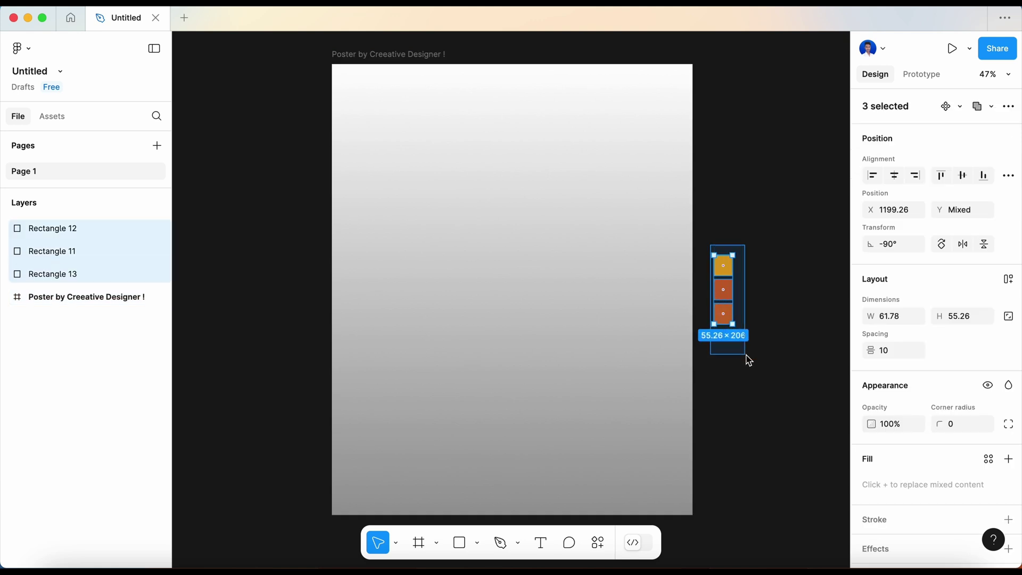
drag(727, 299, 726, 203)
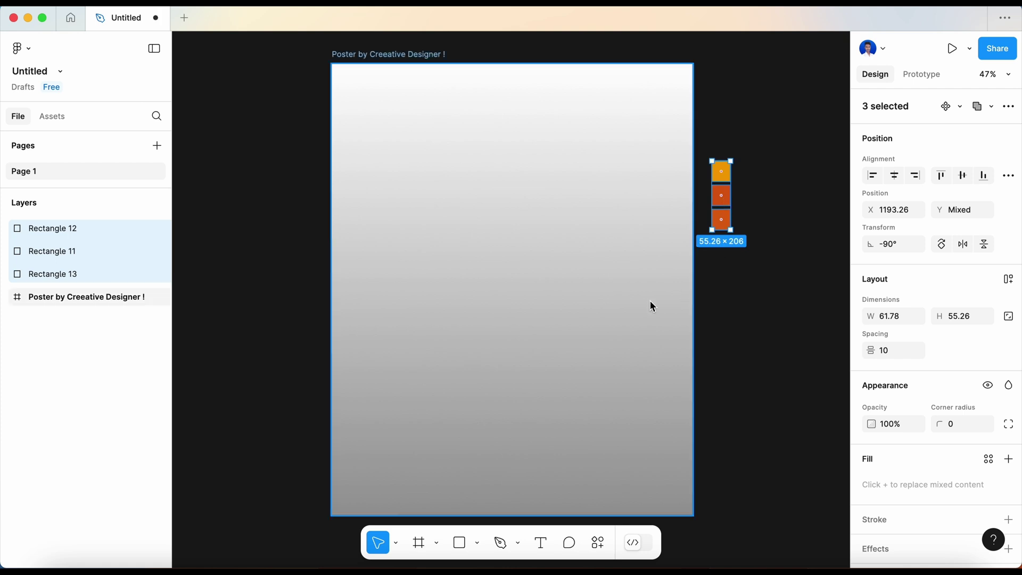
click(133, 297)
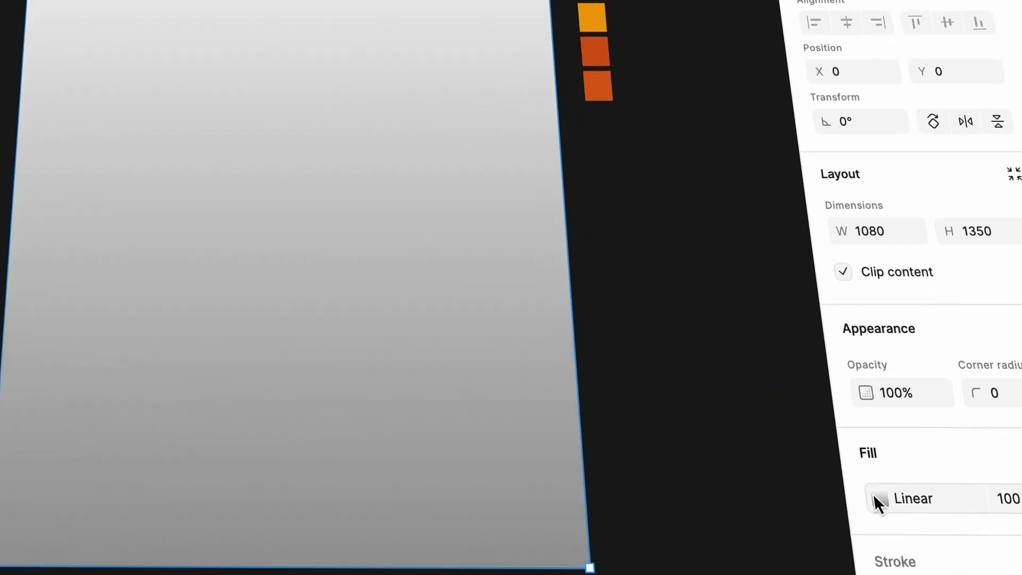
Sample the gradient end stops from the swatches: F3A003 start, DB5D11 end
click(870, 476)
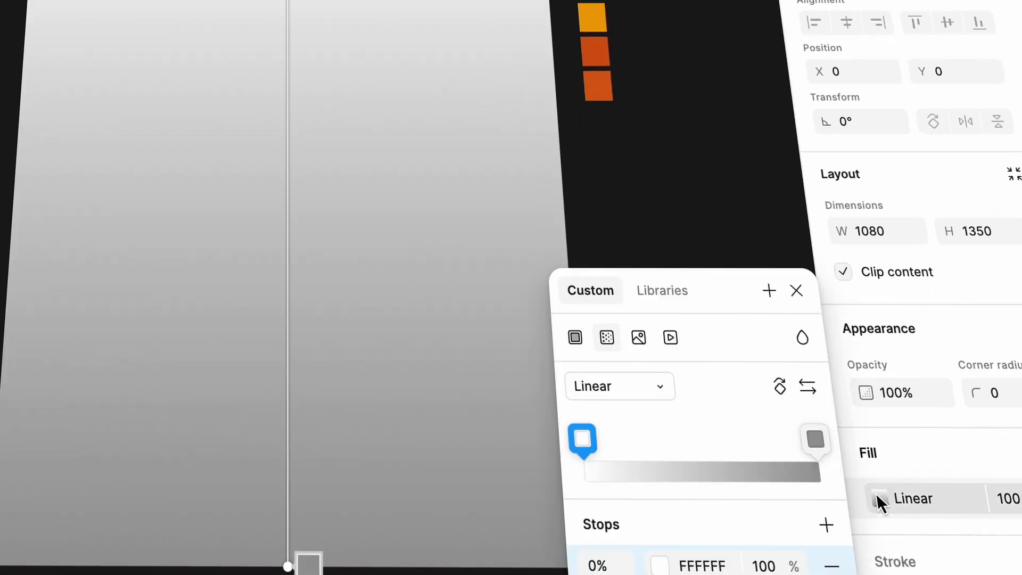
drag(711, 140, 701, 141)
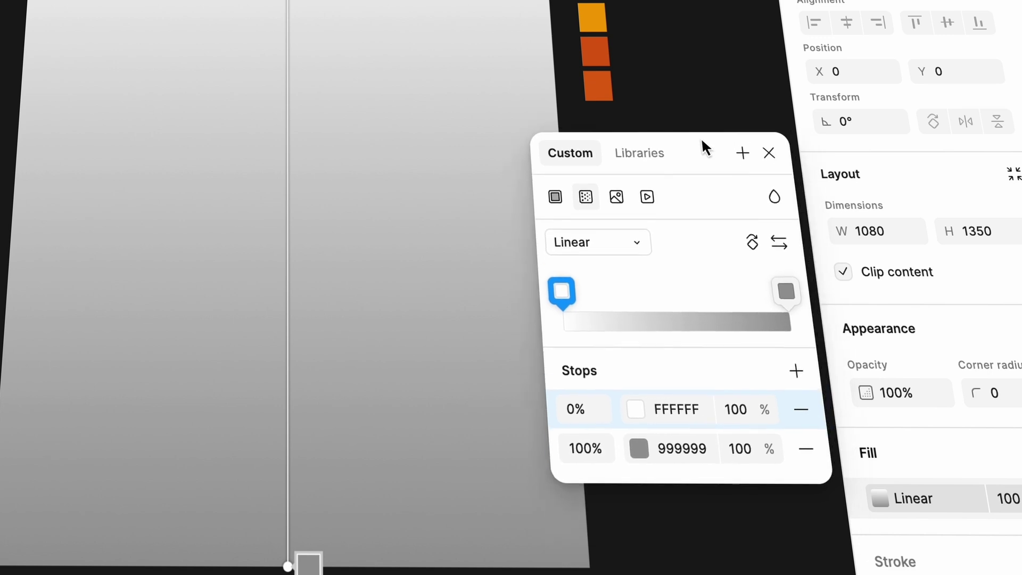
click(635, 410)
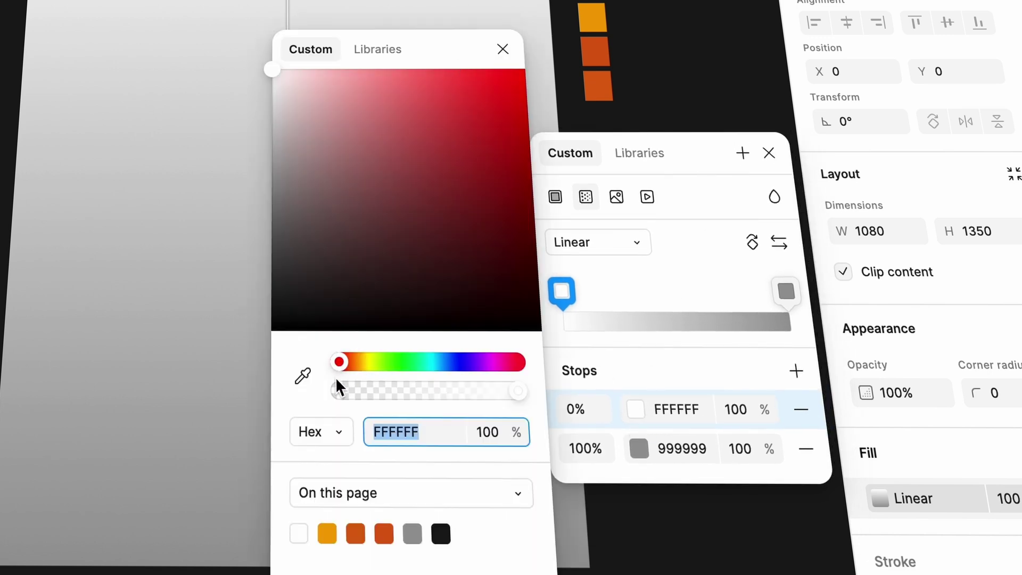
click(301, 374)
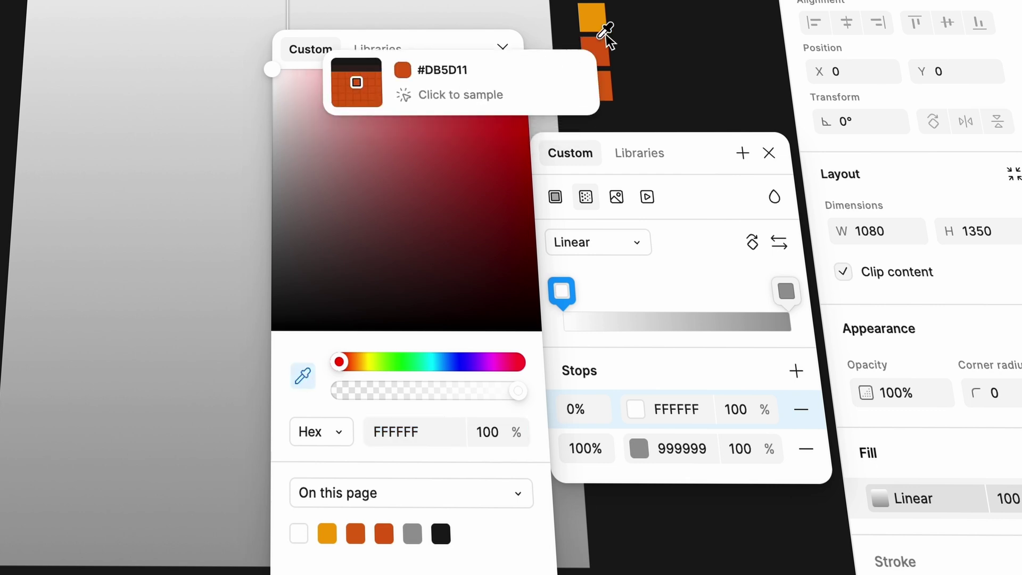
click(593, 18)
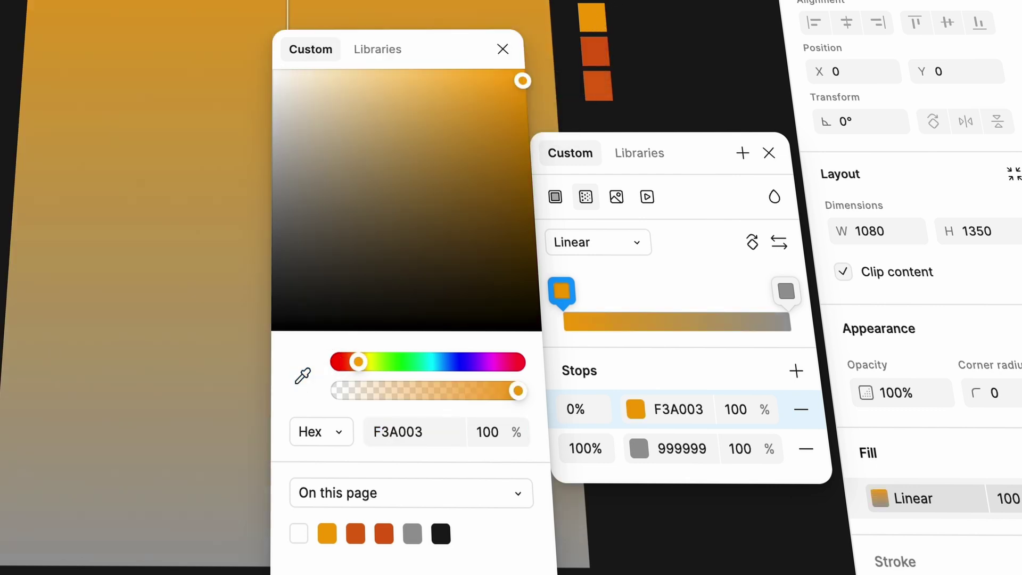
click(786, 291)
click(302, 377)
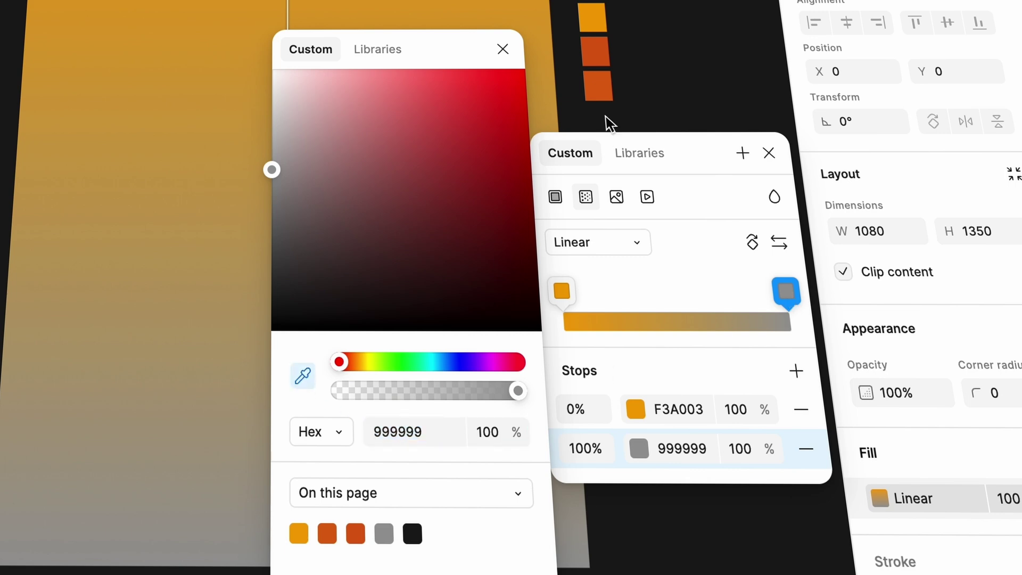
click(595, 57)
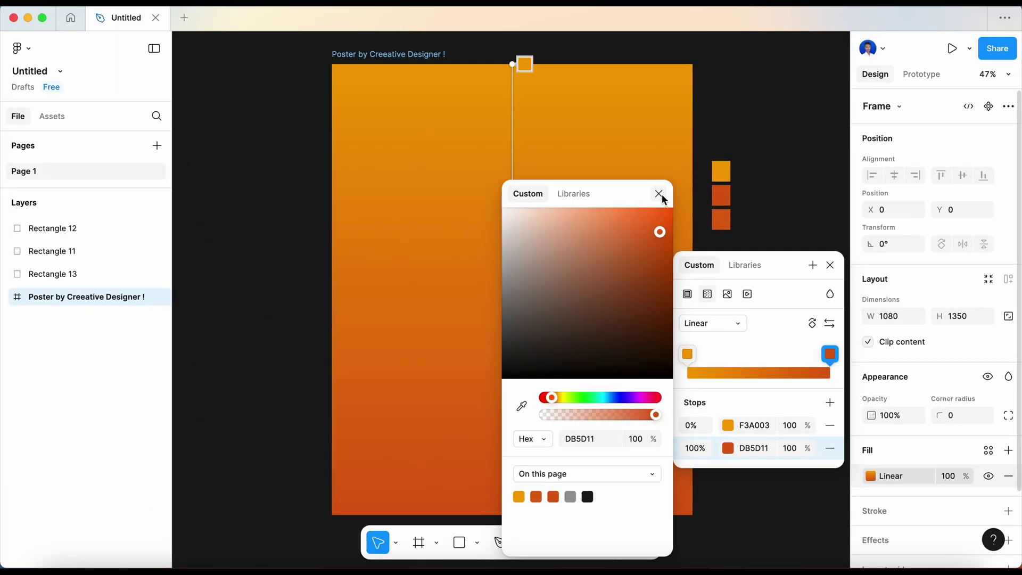
click(662, 193)
Reposition the gradient stops and add a middle E77F0A stop
drag(687, 354, 776, 368)
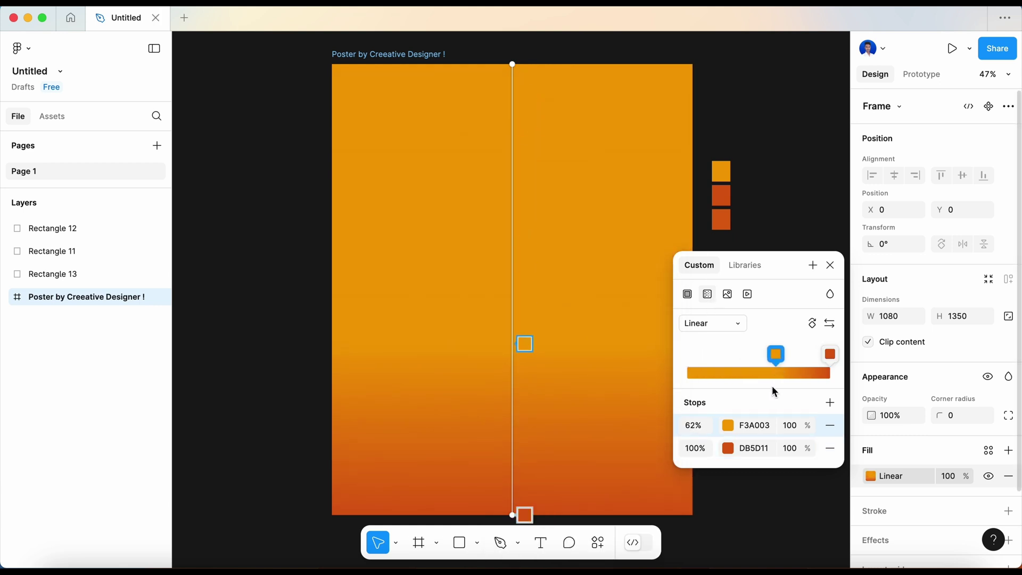
click(829, 403)
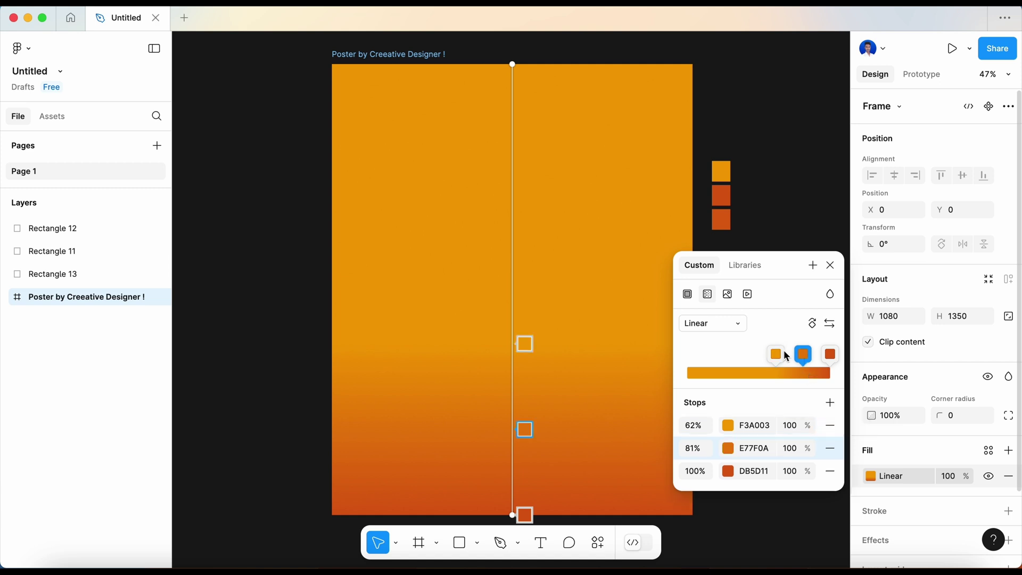
drag(778, 355, 762, 356)
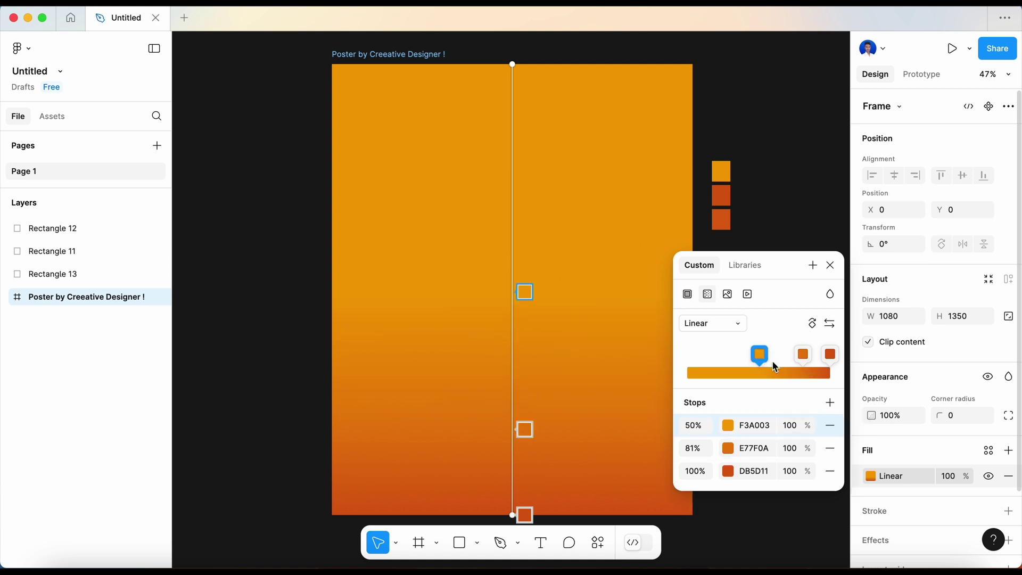
click(802, 355)
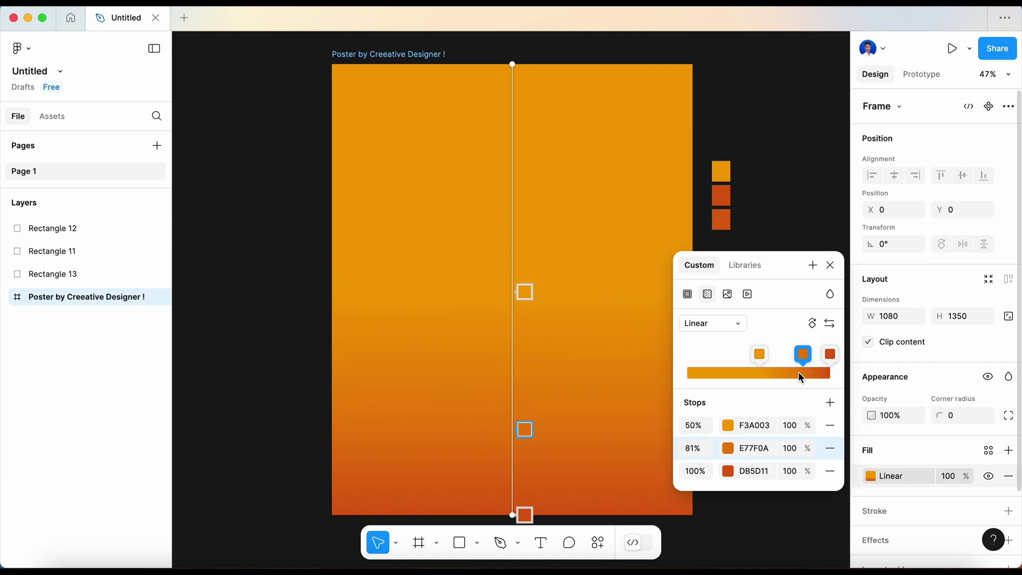
click(831, 265)
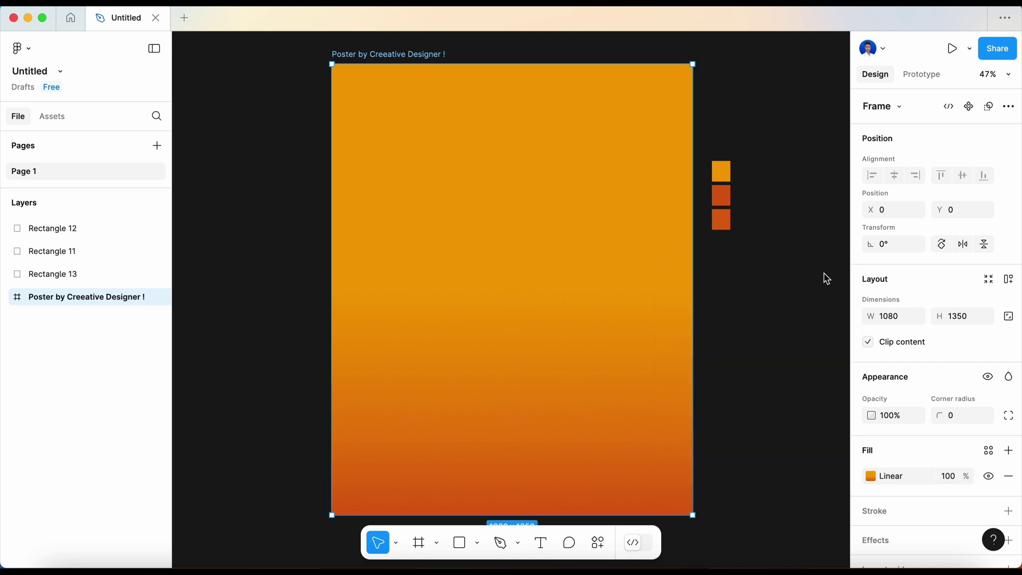
Place the pasta plate image on the orange poster
click(821, 278)
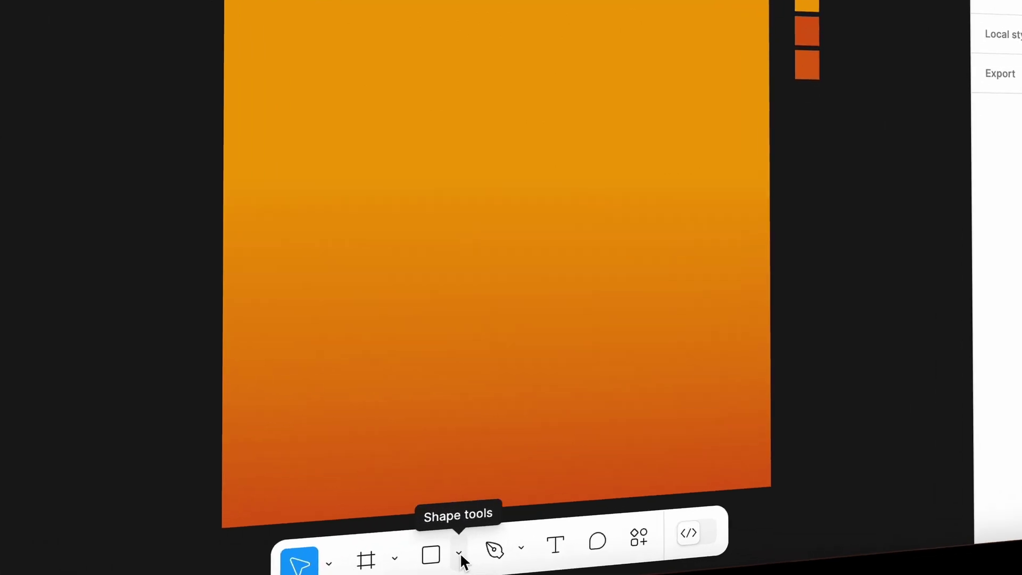
click(479, 540)
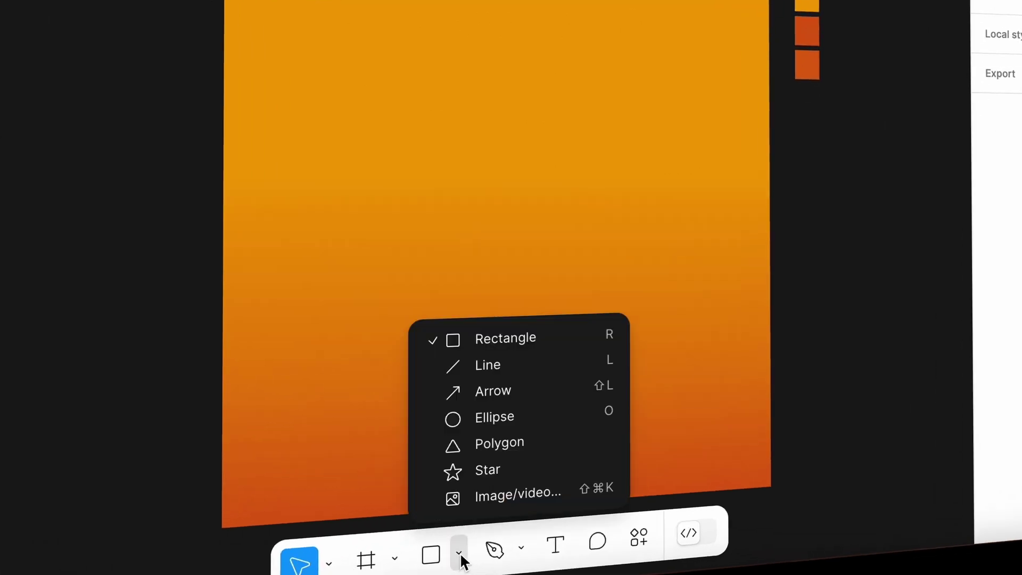
click(467, 501)
click(822, 319)
mouse_move(756, 431)
mouse_down()
mouse_move(590, 395)
mouse_move(542, 372)
mouse_up()
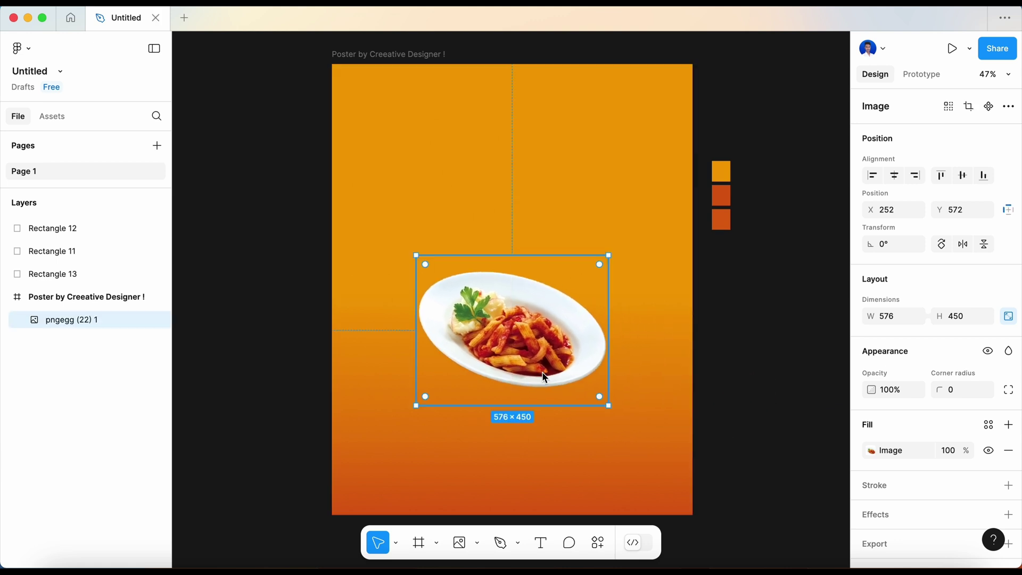
Scale the pasta plate proportionally to about 762×595 near the middle
click(394, 545)
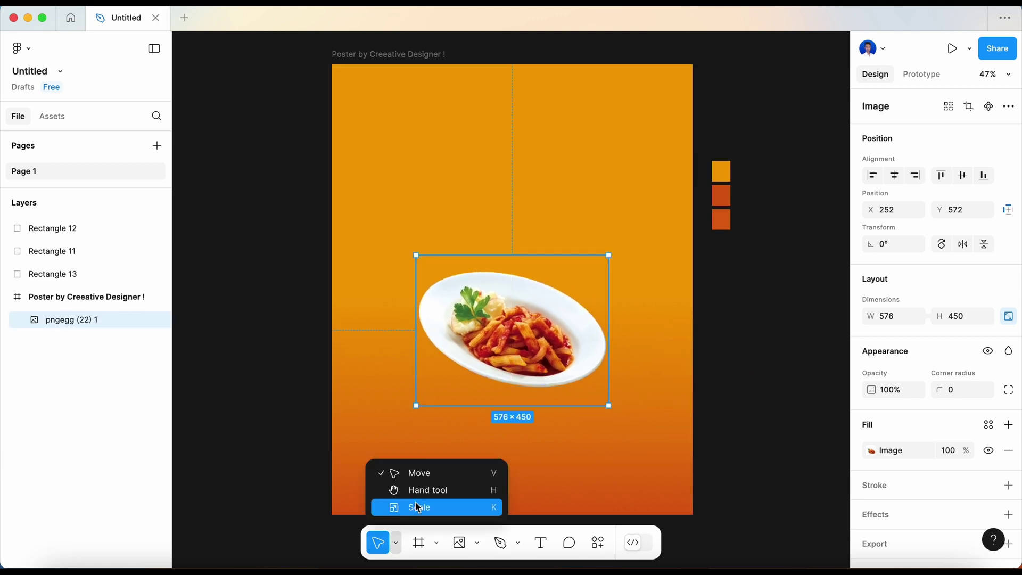
click(417, 509)
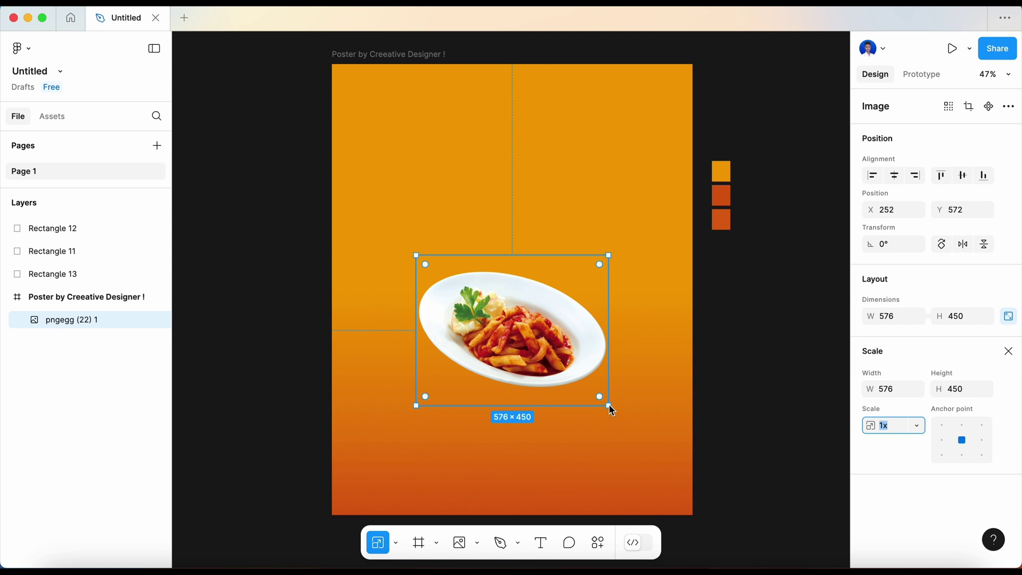
drag(612, 410, 662, 454)
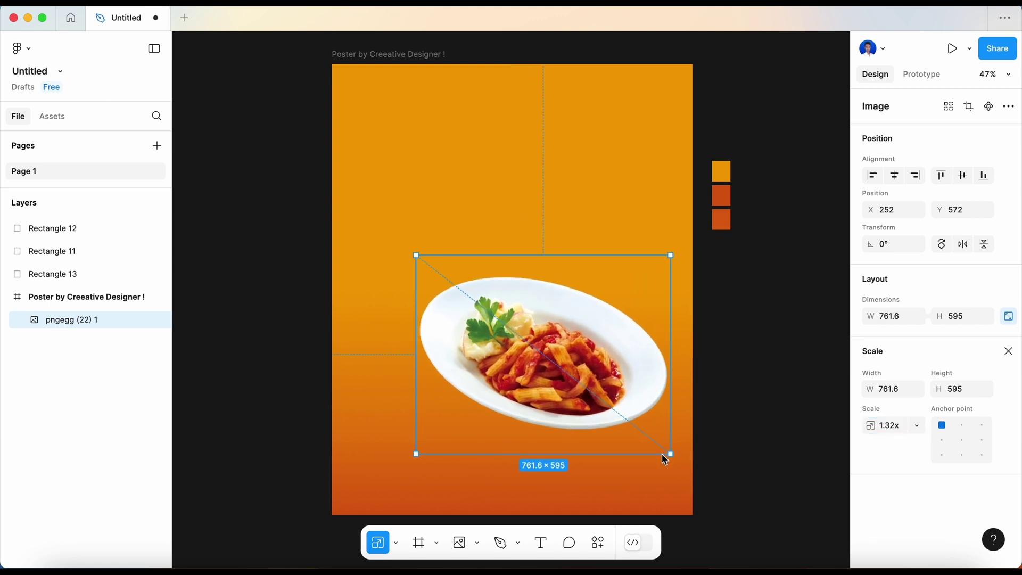
mouse_move(584, 377)
mouse_down()
mouse_move(555, 372)
mouse_move(521, 332)
mouse_up()
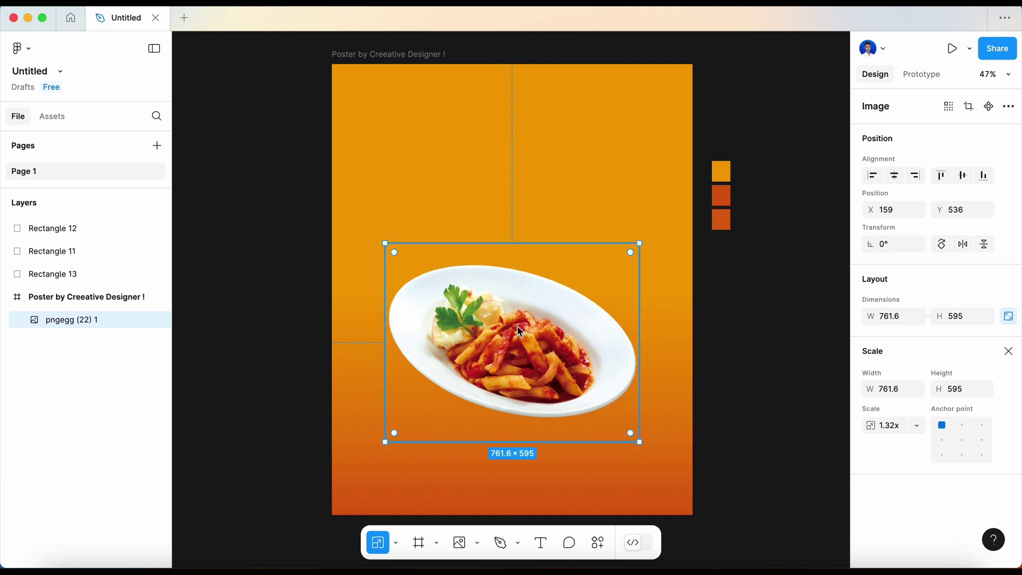
click(757, 395)
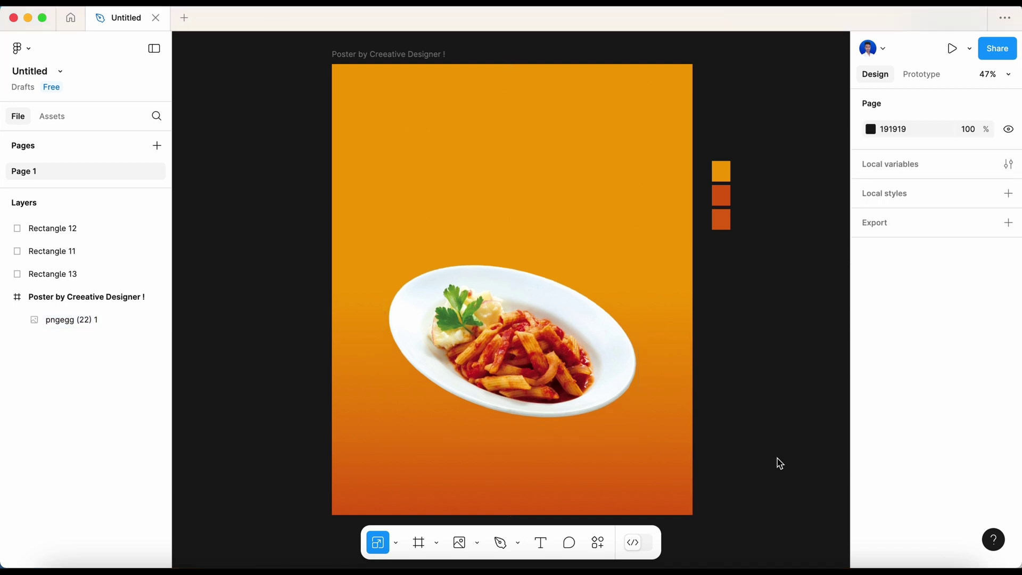
Draw a tall 596×806 rectangle centred over the pasta plate
click(476, 547)
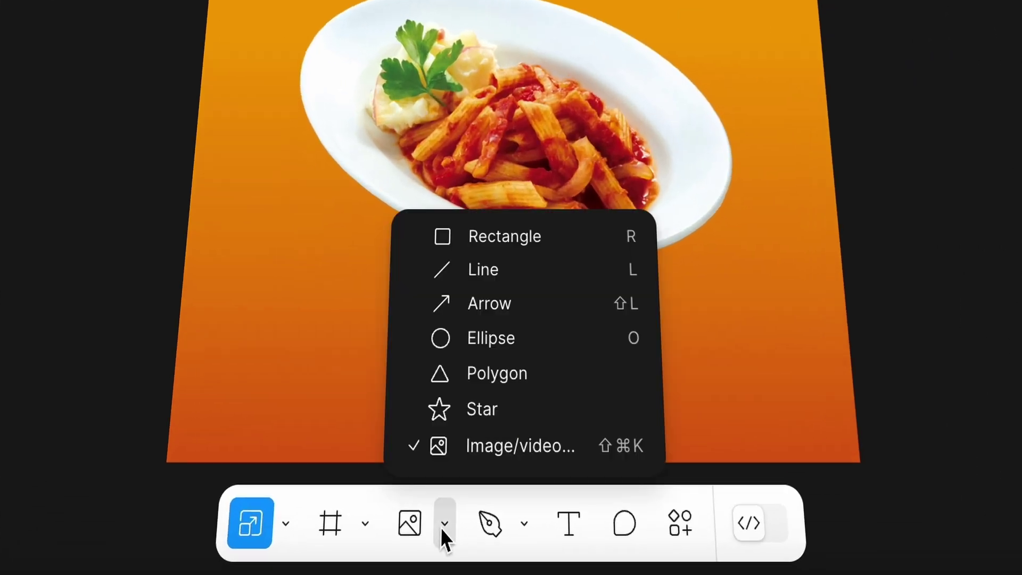
click(497, 240)
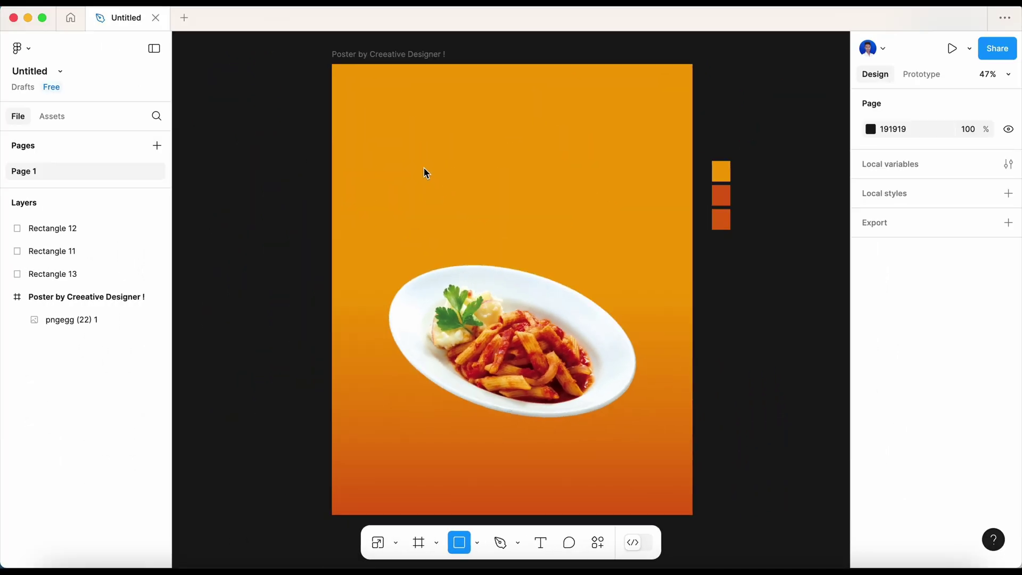
drag(424, 171, 624, 435)
drag(548, 335, 548, 317)
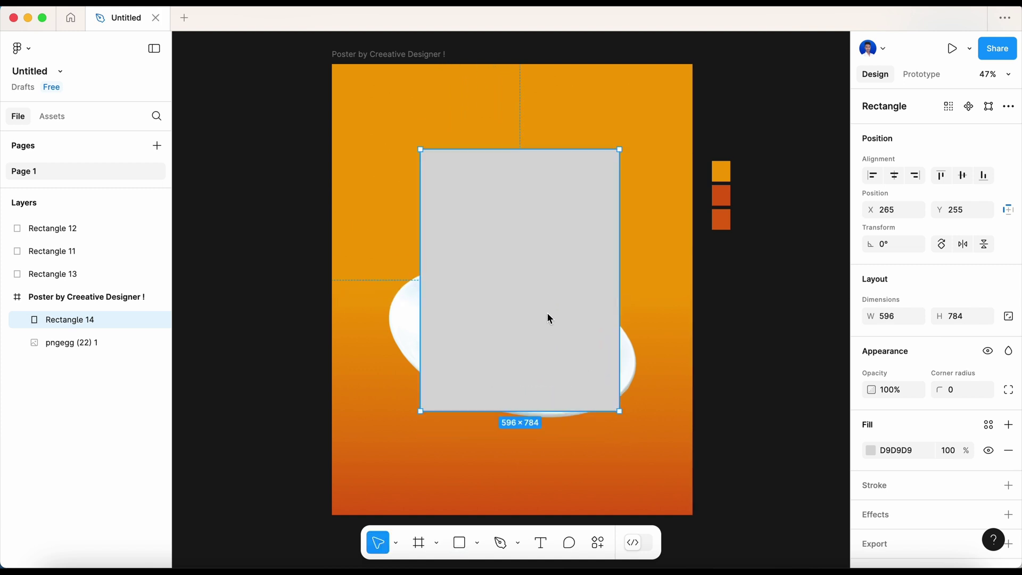
drag(547, 315, 542, 318)
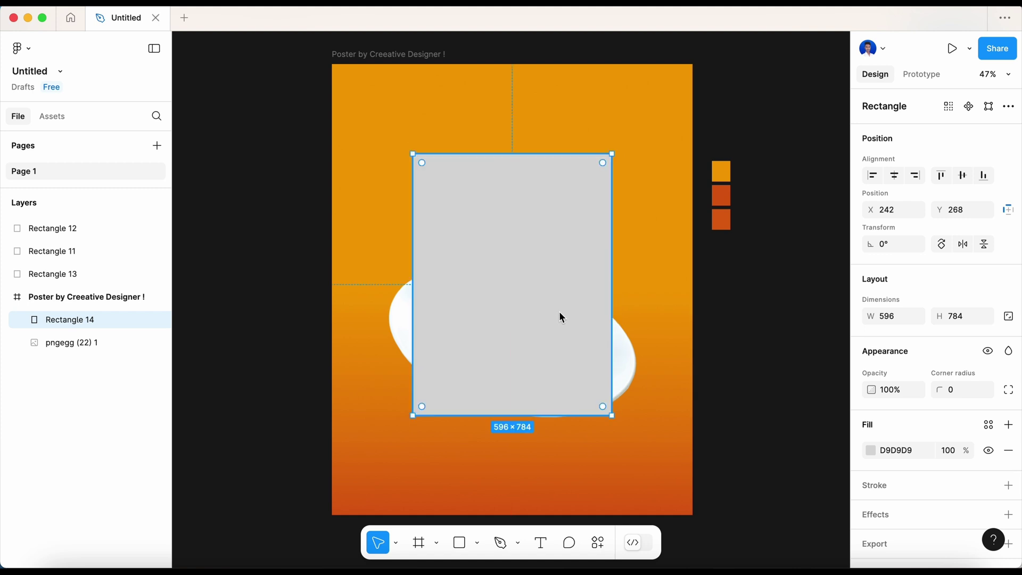
drag(507, 153, 509, 147)
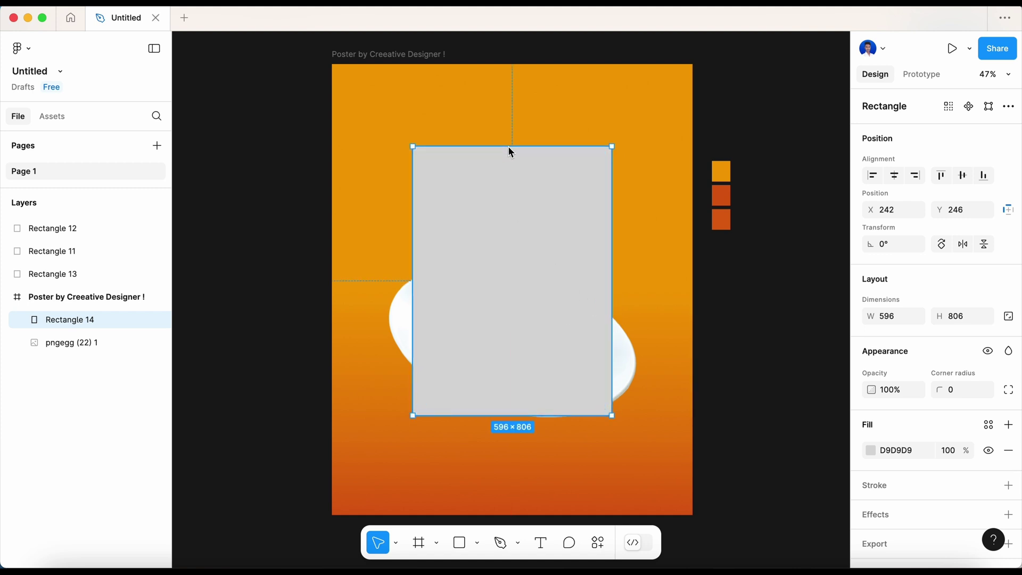
mouse_move(880, 434)
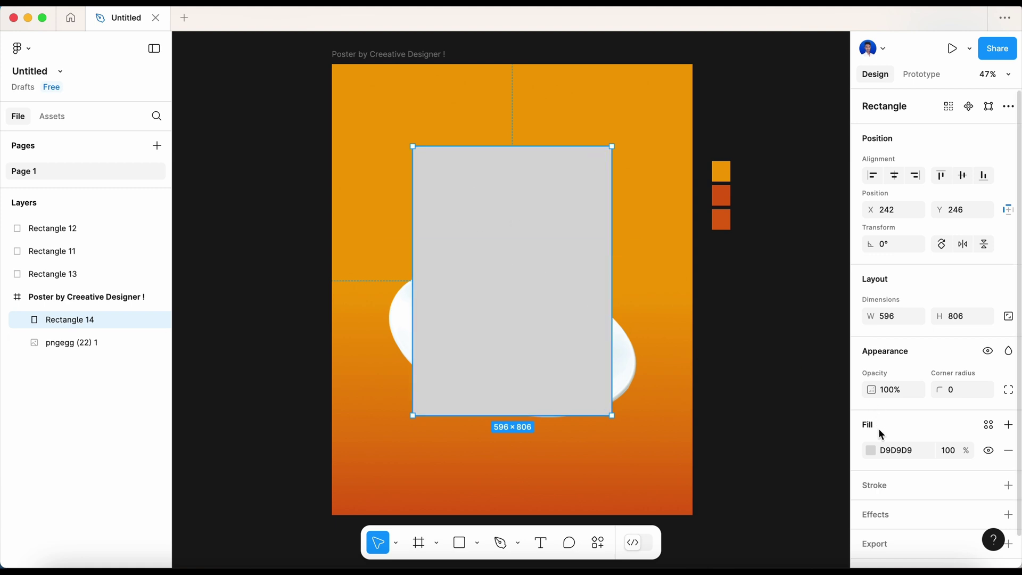
Remove the rectangle's fill and give it a 21-weight DD640F orange-red stroke
scroll(959, 464, down, 2)
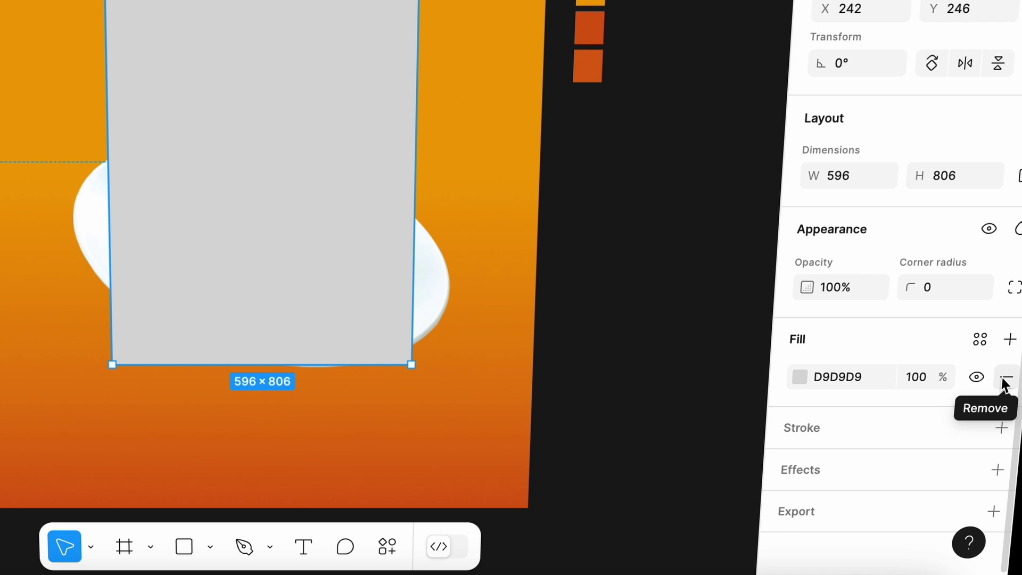
click(1006, 378)
click(846, 377)
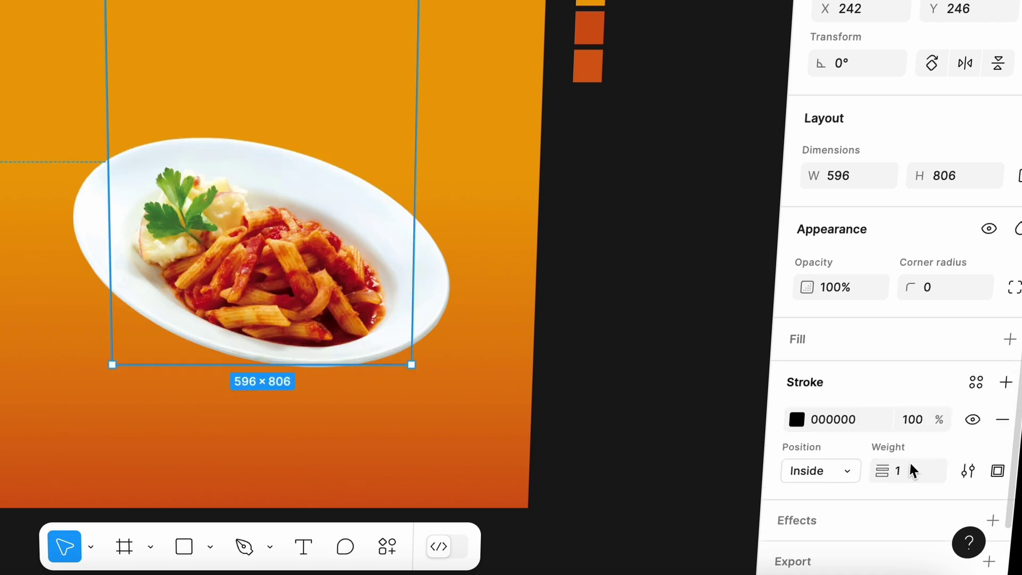
drag(882, 472, 926, 471)
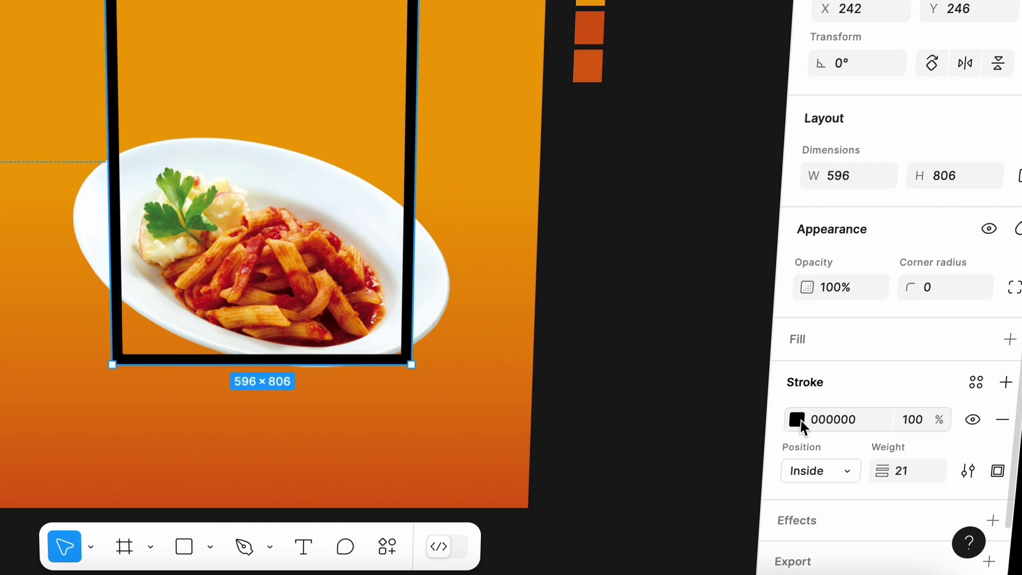
click(796, 420)
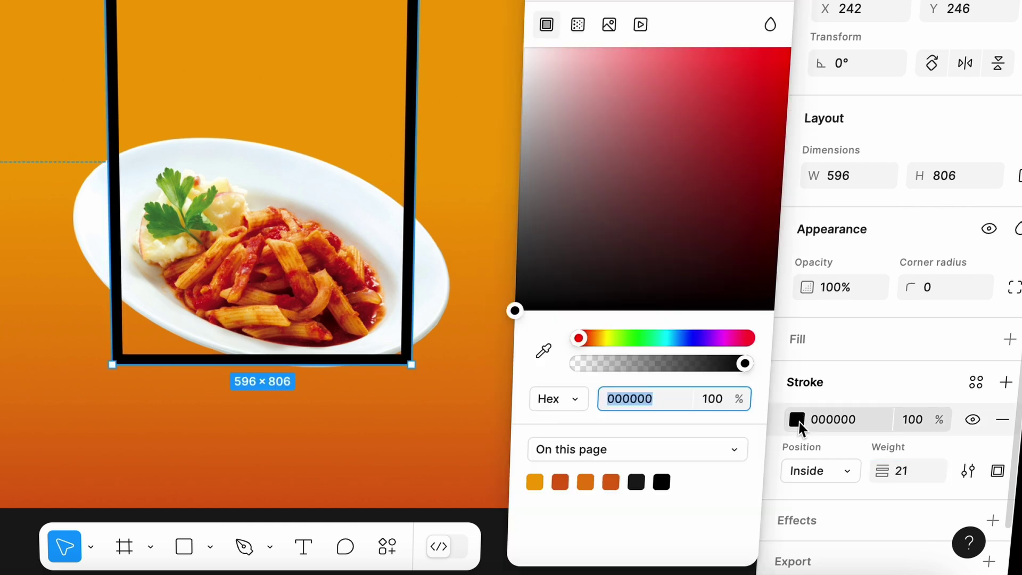
click(544, 354)
mouse_move(700, 37)
mouse_down()
mouse_move(265, 15)
mouse_move(213, 0)
mouse_up()
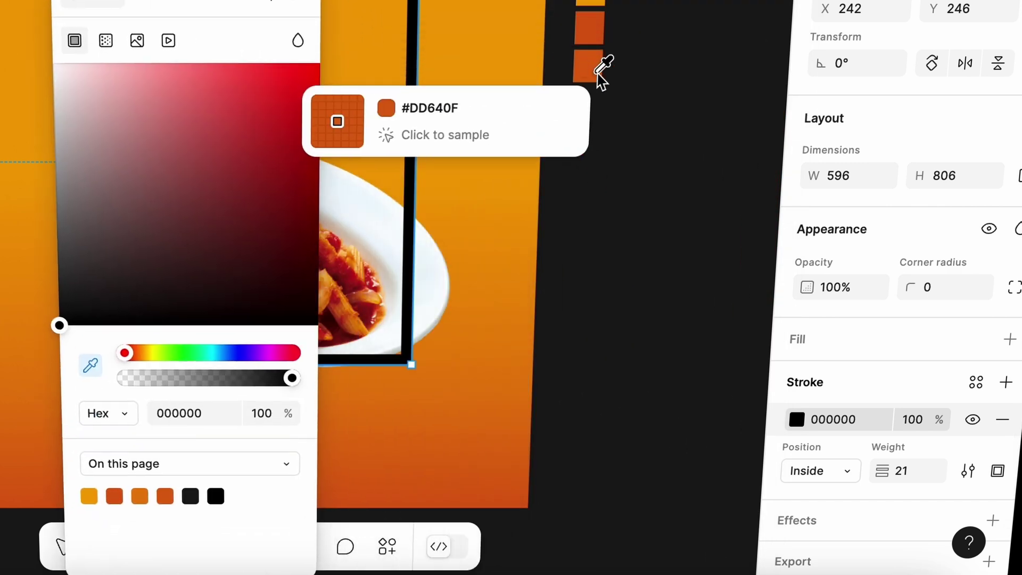
click(594, 72)
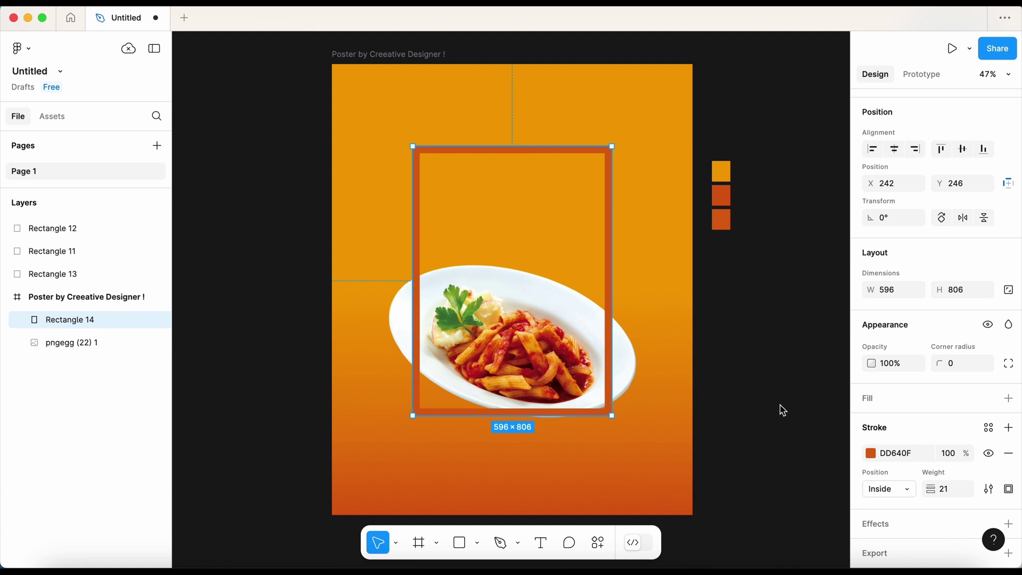
click(782, 409)
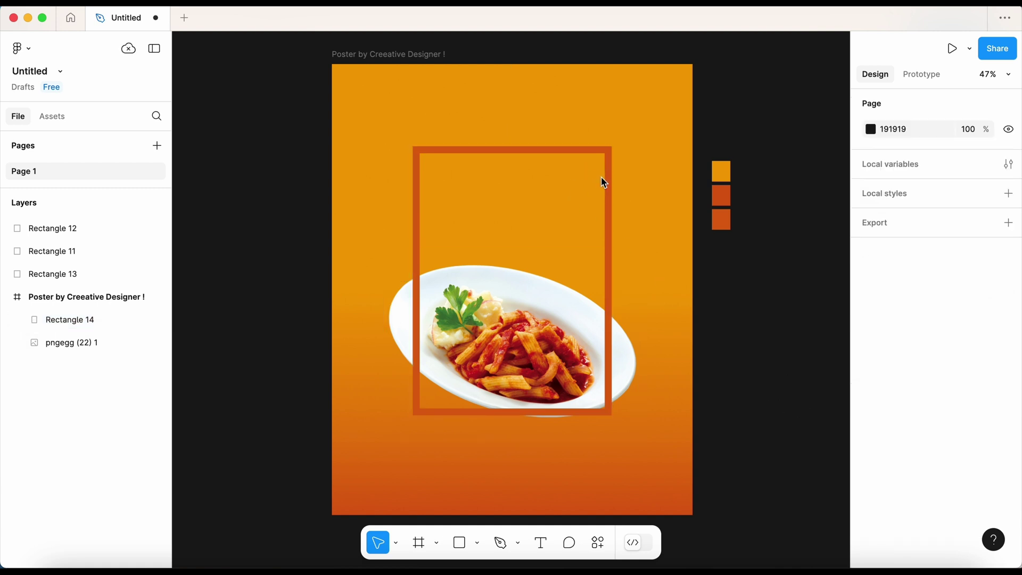
Draw a 559×85 bar across the frame's inside top, filled DD640F orange-red
click(467, 541)
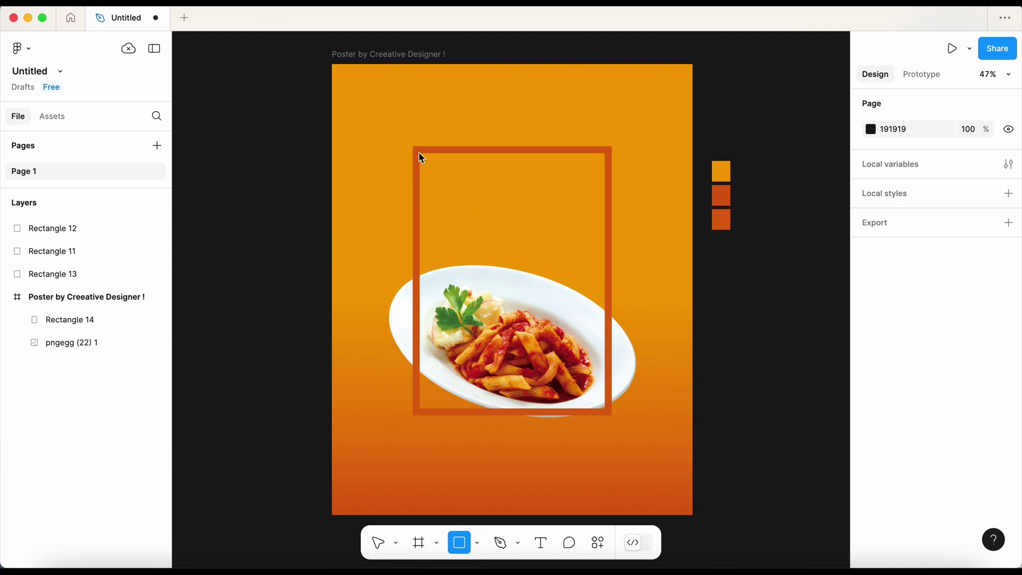
drag(419, 153, 593, 201)
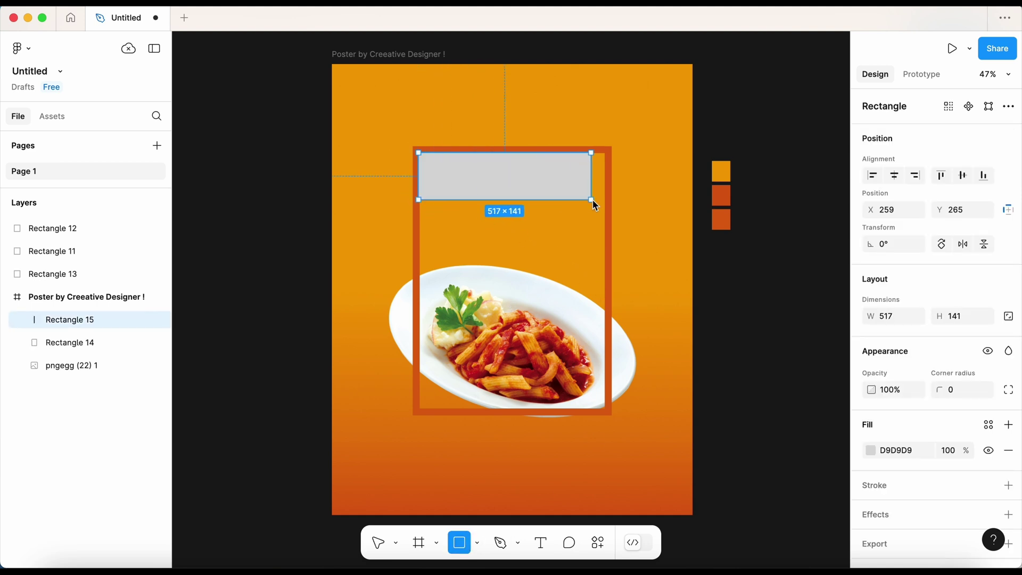
mouse_move(593, 200)
mouse_down()
mouse_move(606, 206)
mouse_move(609, 186)
mouse_up()
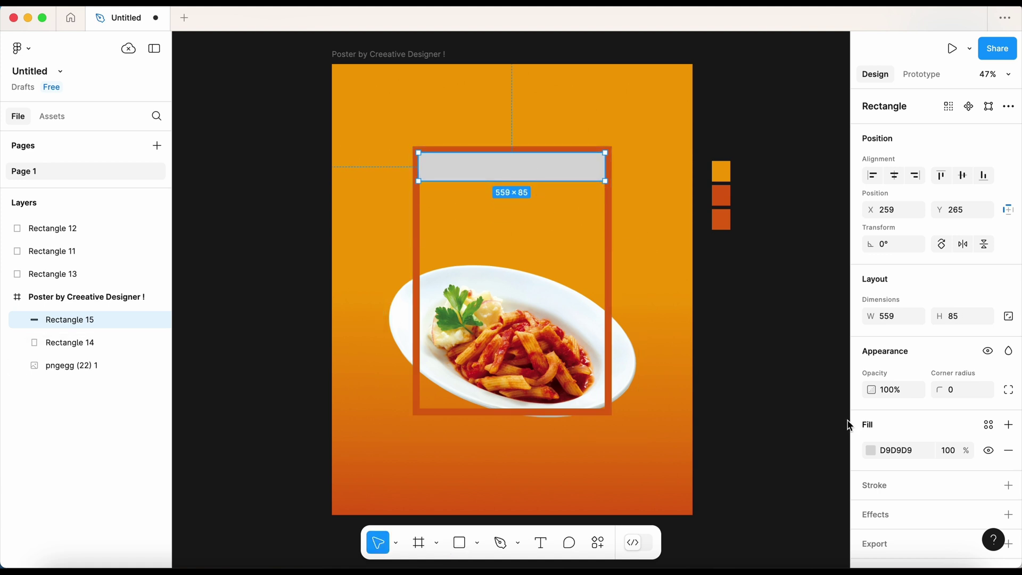
click(865, 448)
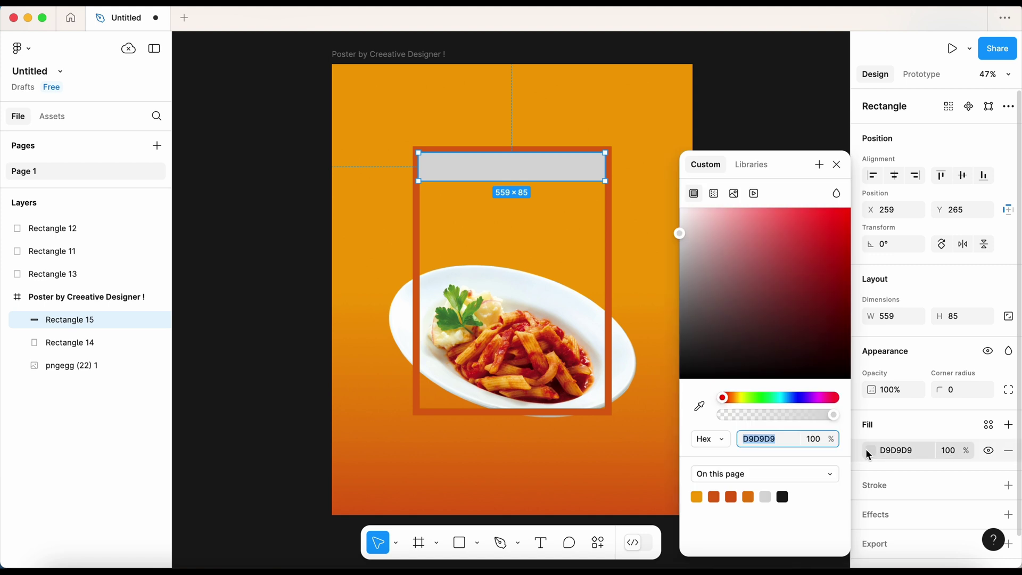
click(732, 497)
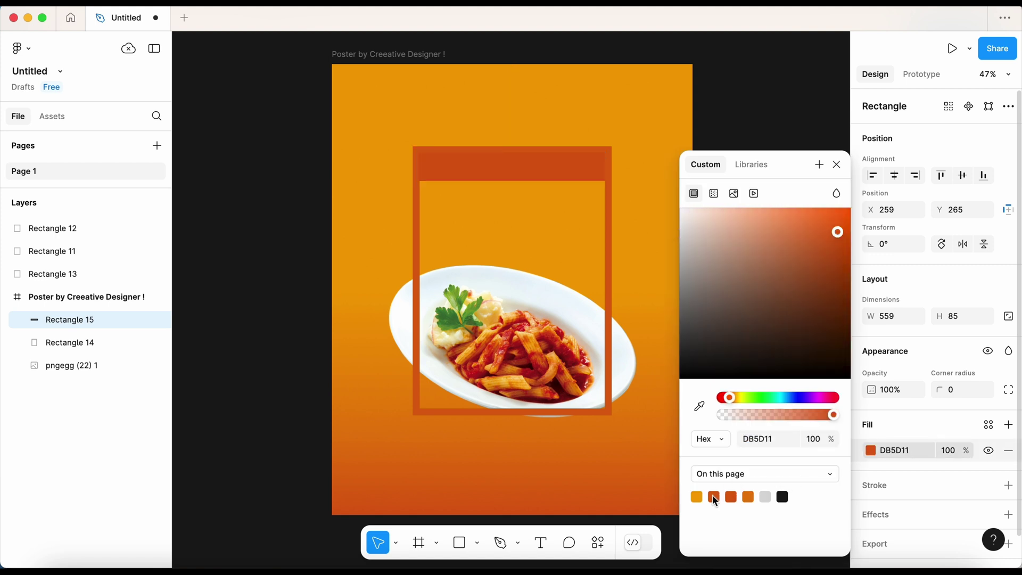
click(713, 496)
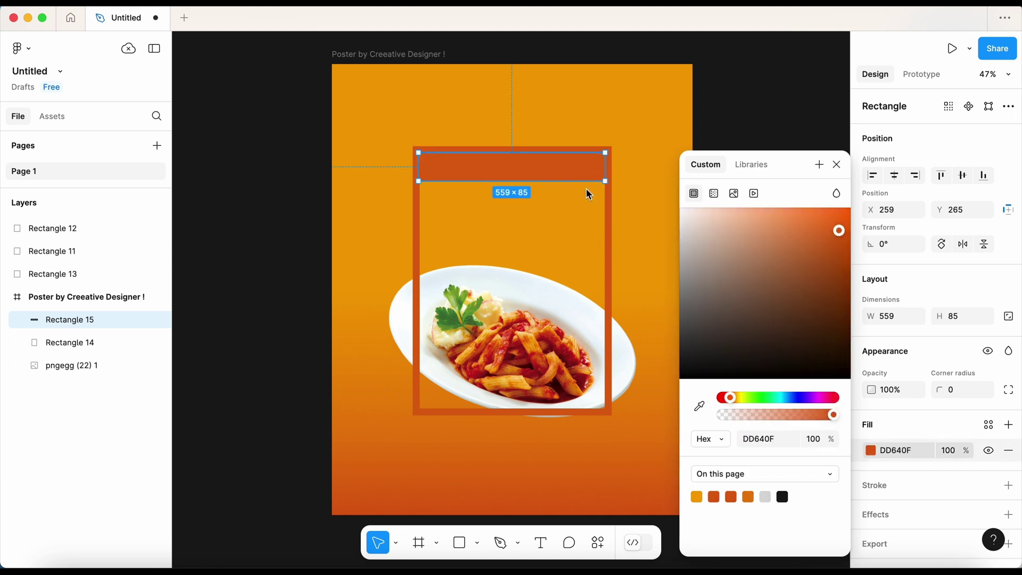
click(837, 169)
click(785, 331)
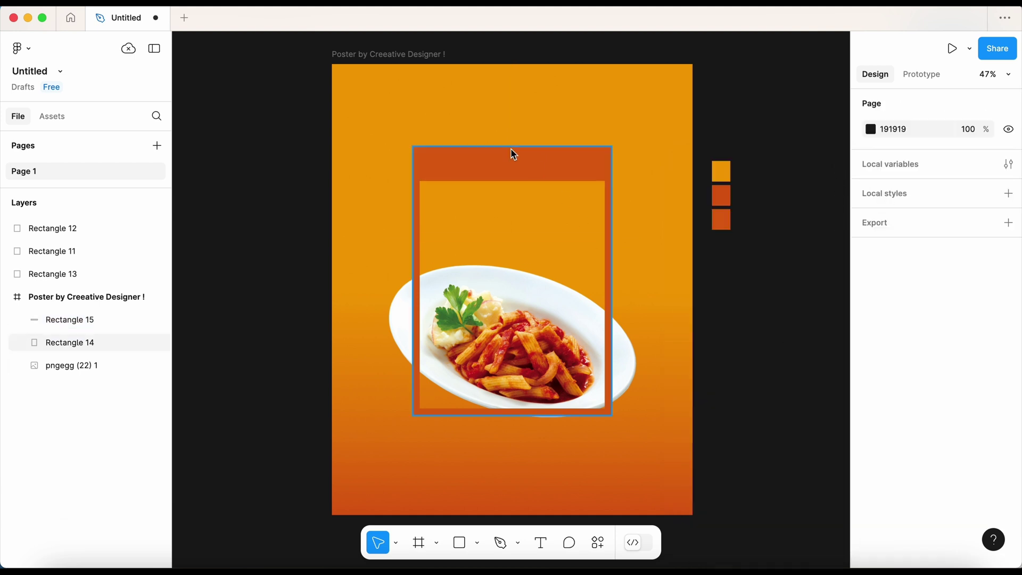
Move the pasta image layer above the frame Rectangle 14
click(611, 224)
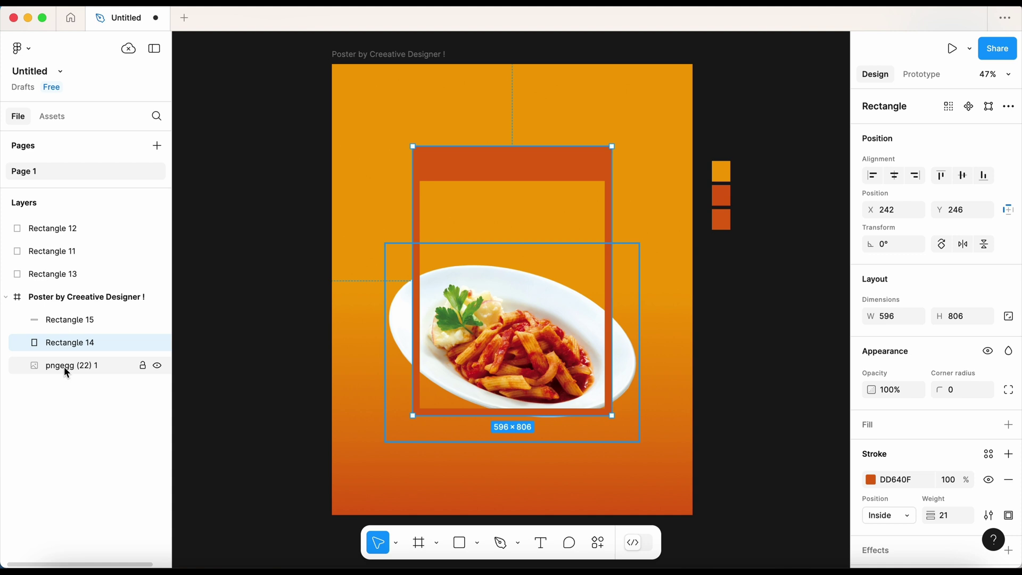
drag(66, 368, 68, 339)
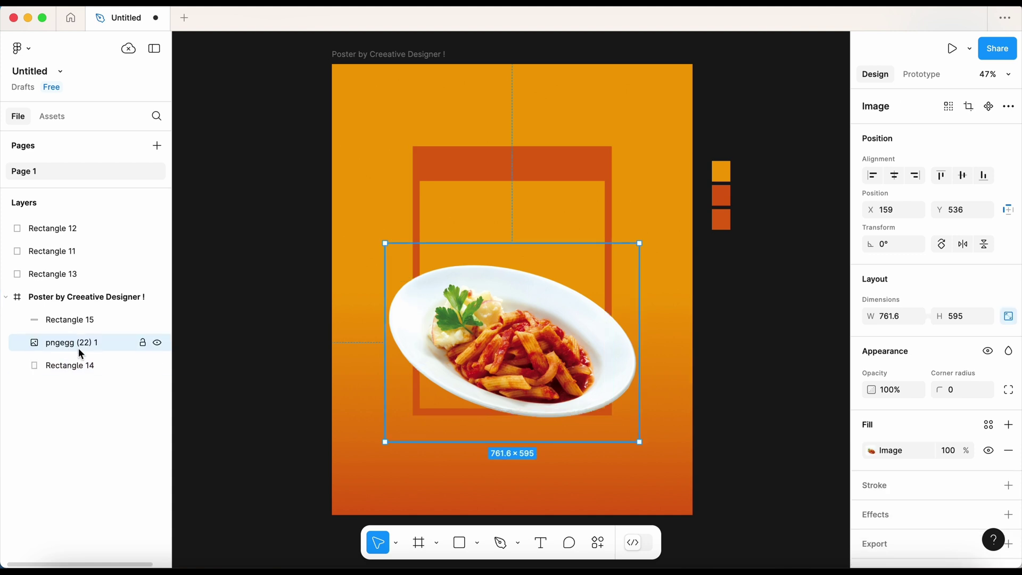
click(237, 386)
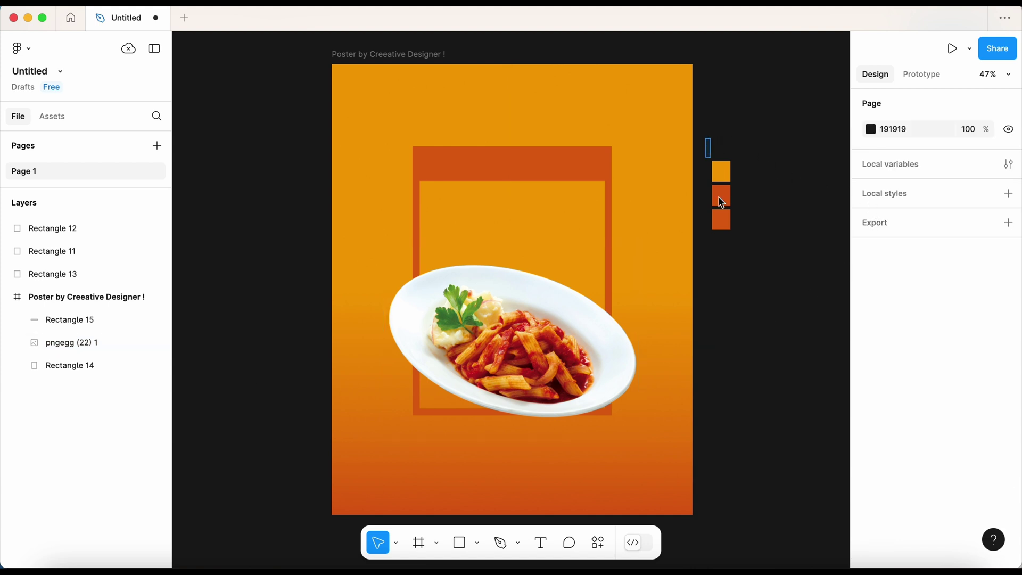
Hide the three colour swatches and combine them into Group 1
drag(705, 139, 751, 282)
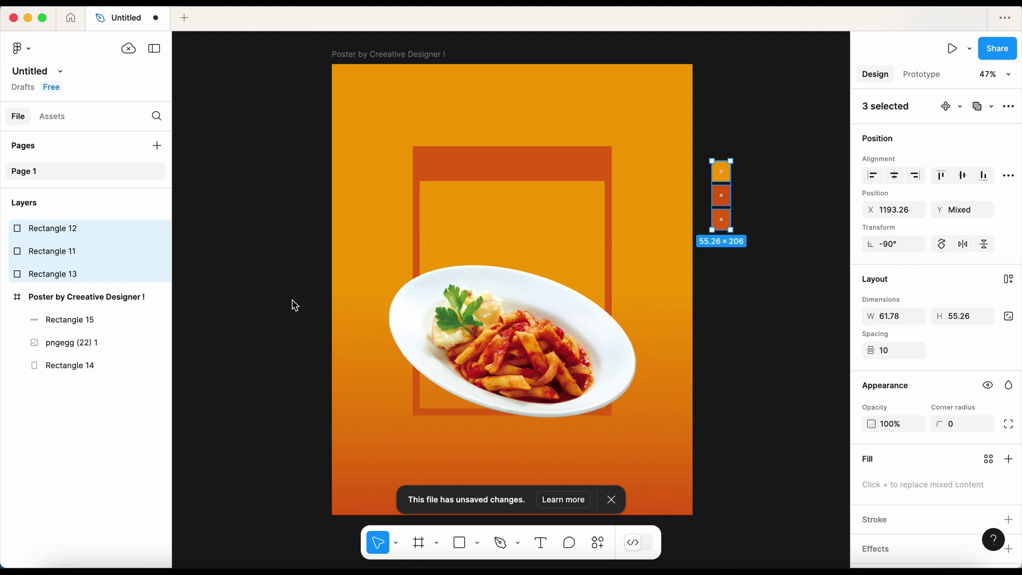
mouse_move(87, 228)
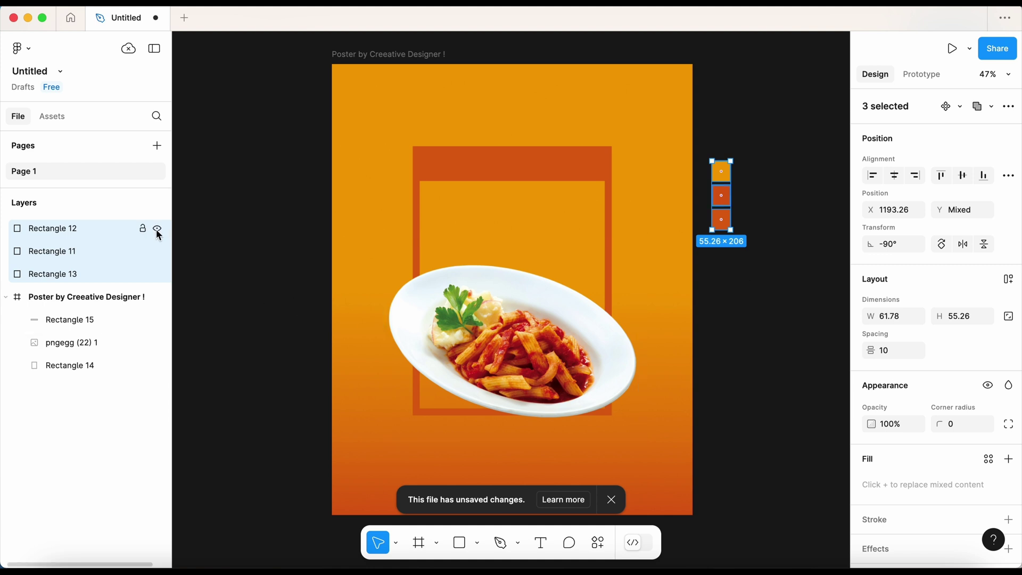
click(158, 275)
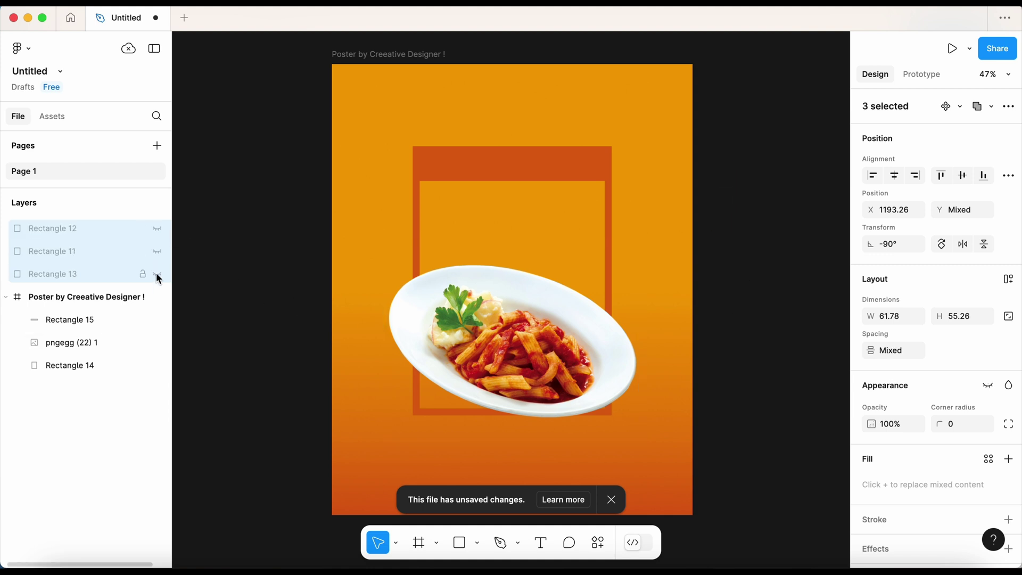
right_click(113, 246)
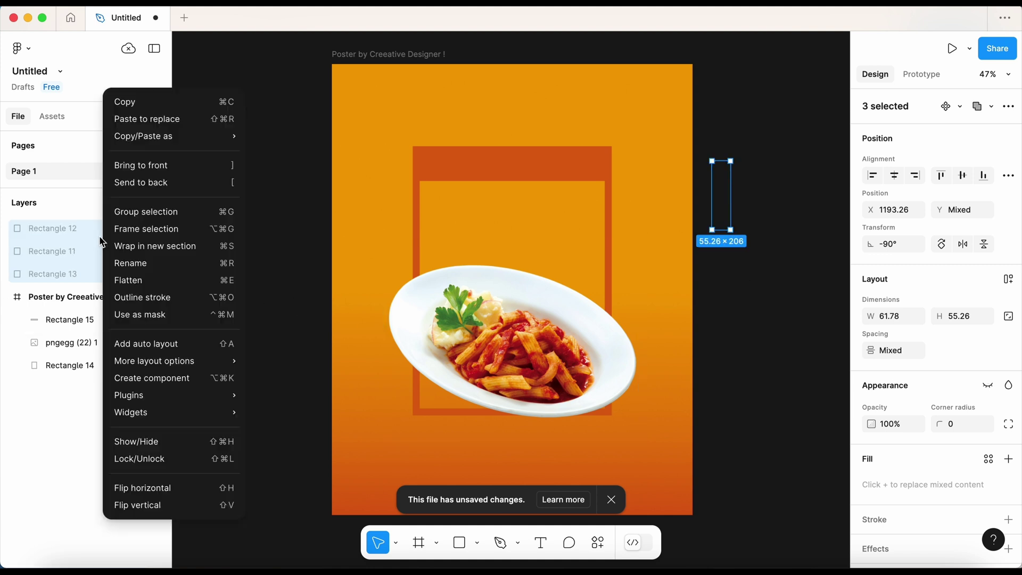
click(177, 212)
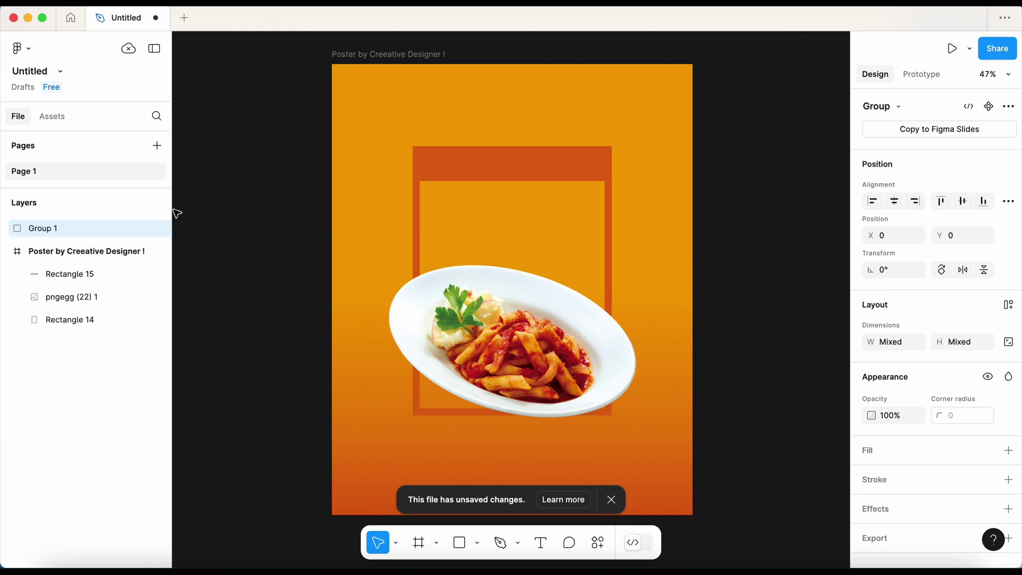
click(241, 229)
click(611, 500)
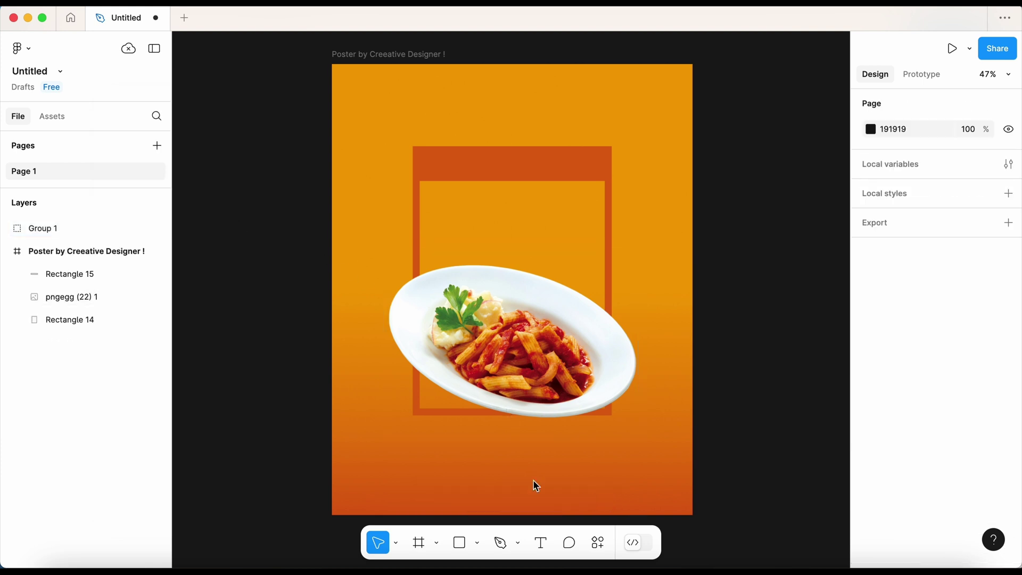
Duplicate Rectangle 14 to the top, then lock Rectangle 15, the pasta image and Rectangle 14
click(85, 320)
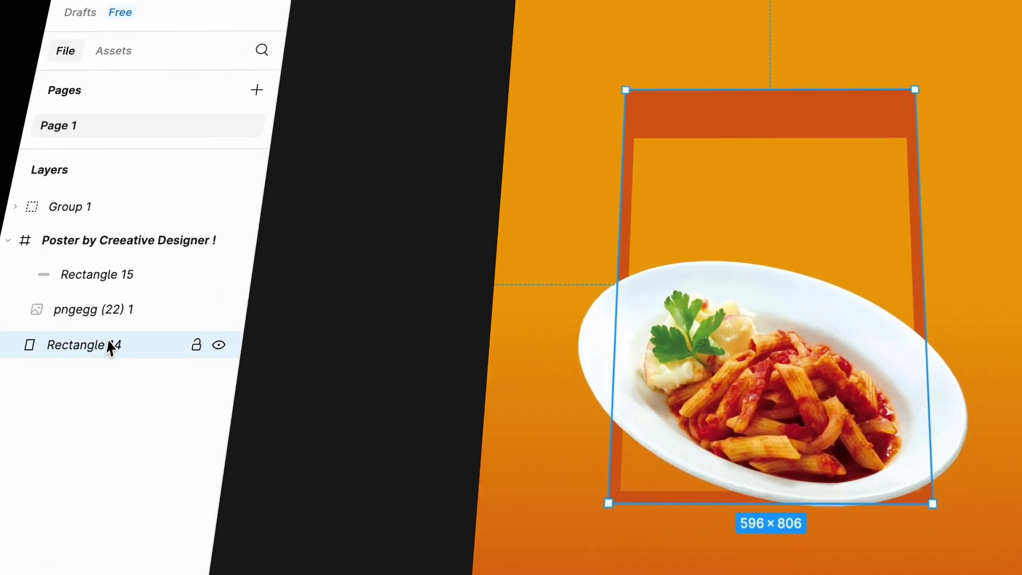
key(ctrl+d)
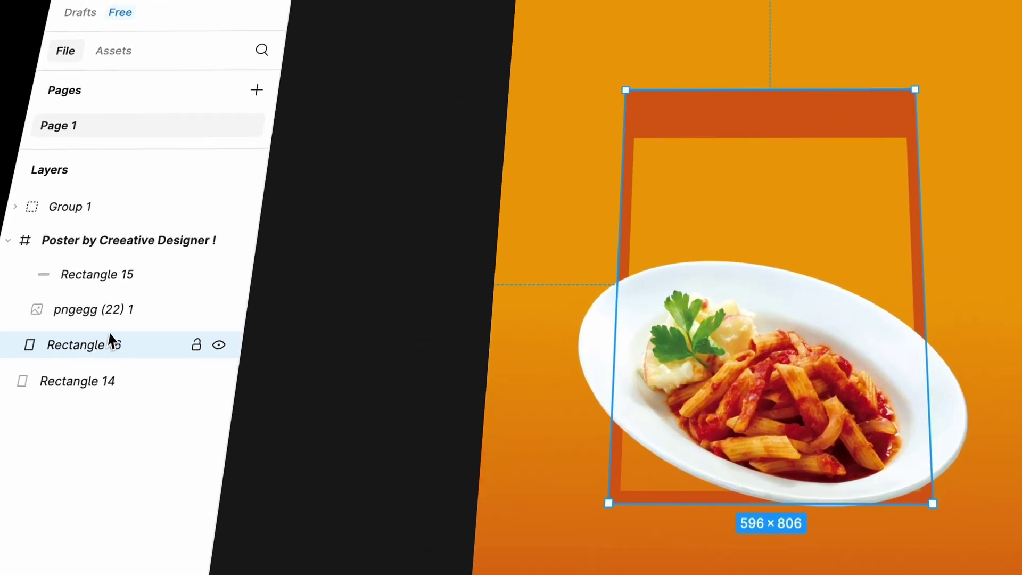
drag(110, 349, 125, 278)
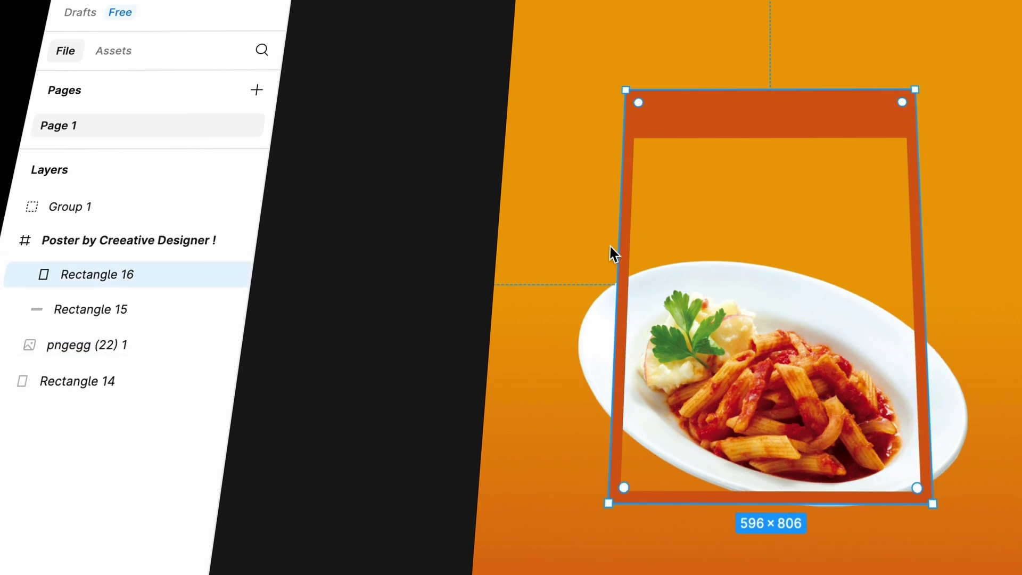
mouse_move(120, 309)
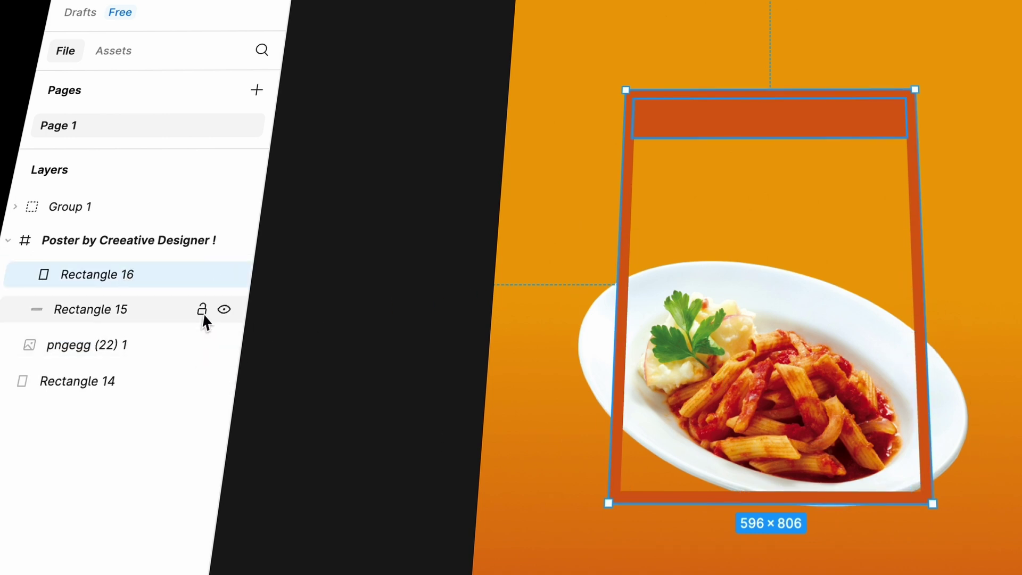
click(202, 311)
click(197, 345)
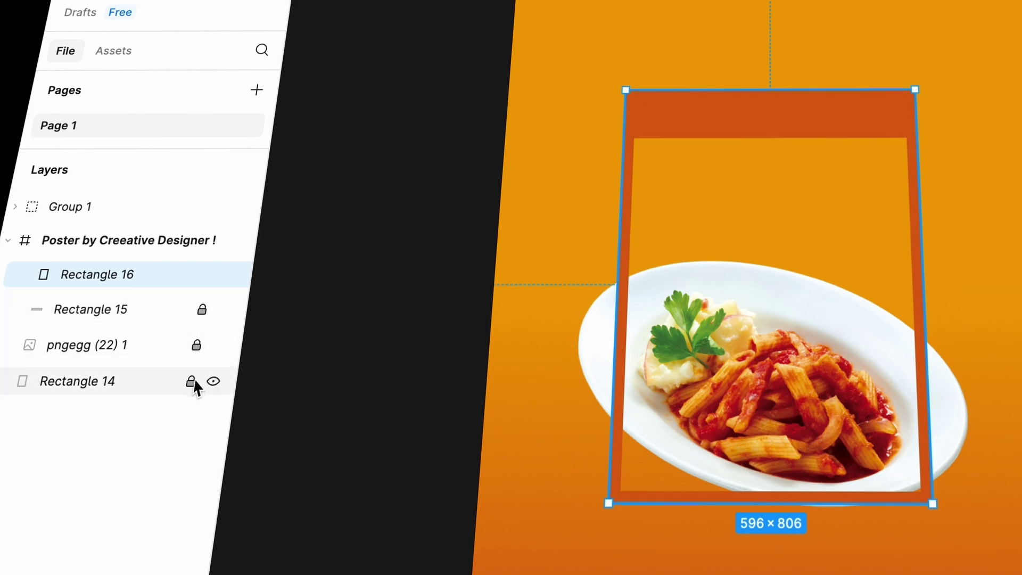
click(195, 381)
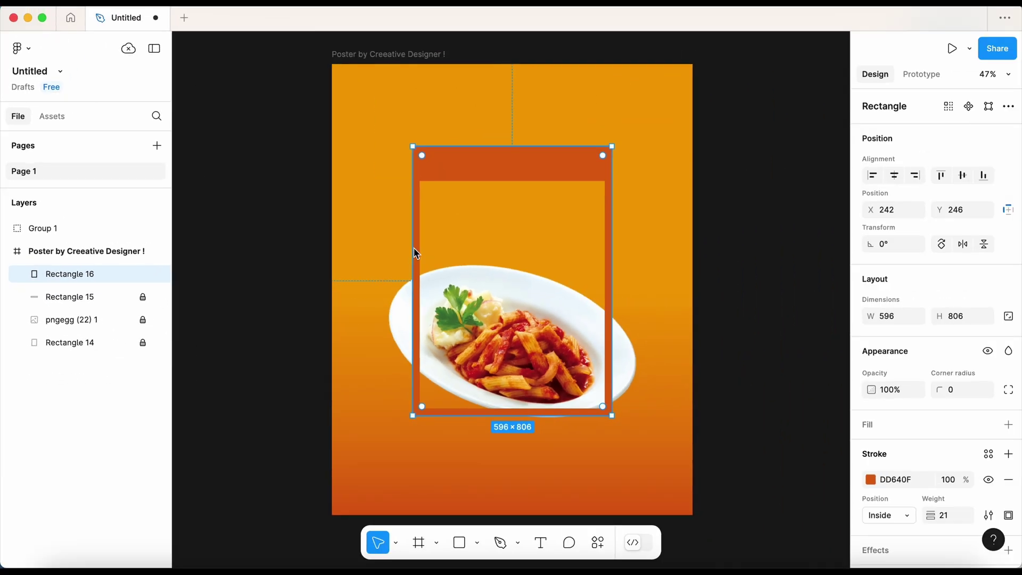
Narrow the copy into a 20 × 806 strip on the frame's right, then lock Rectangle 16
mouse_move(414, 249)
mouse_down()
mouse_move(620, 266)
mouse_move(607, 269)
mouse_up()
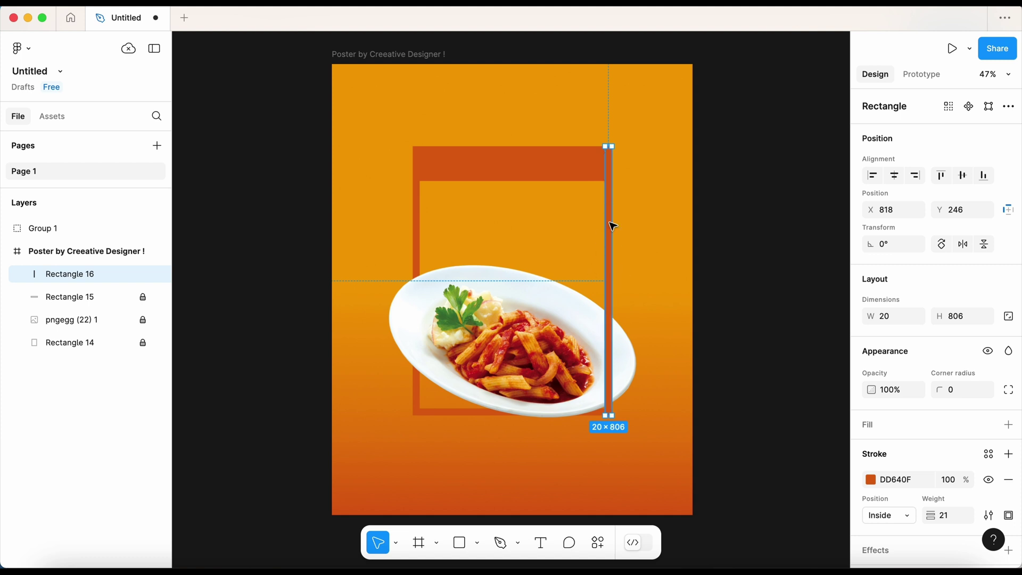
click(714, 271)
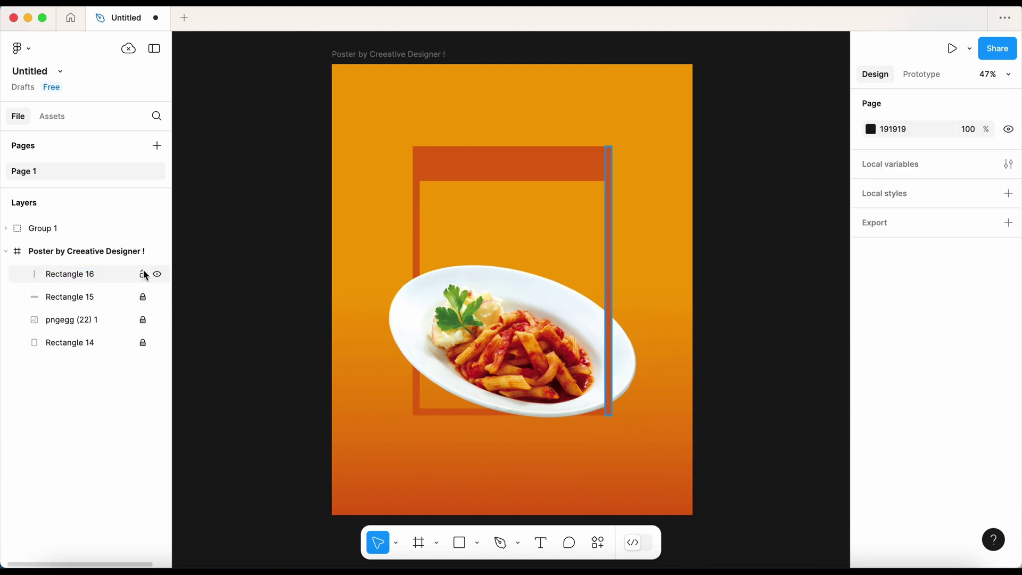
click(142, 275)
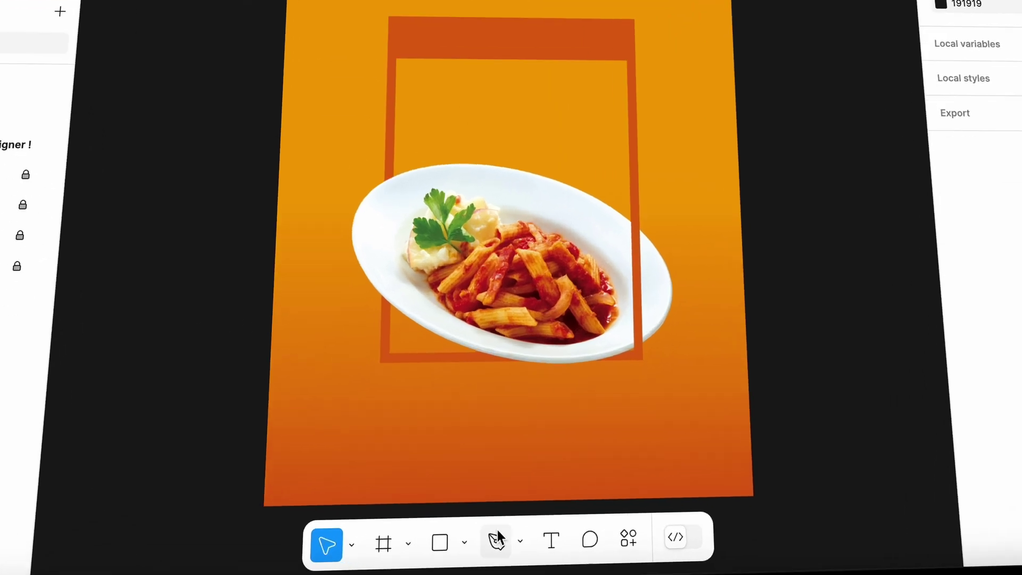
Pen-draw a closed curved shape, about 530 × 118, under the plate's lower-left edge
click(495, 546)
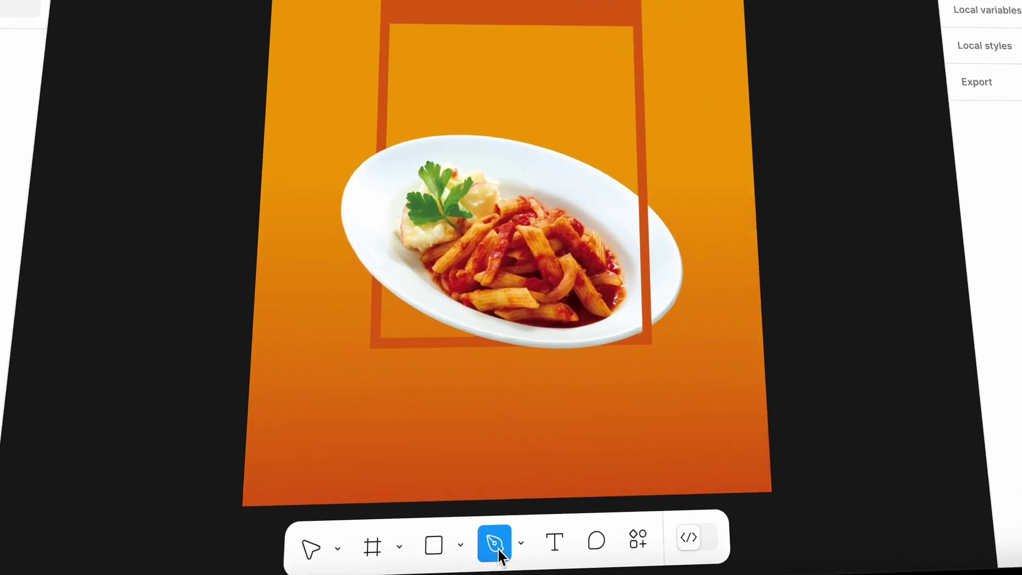
click(547, 344)
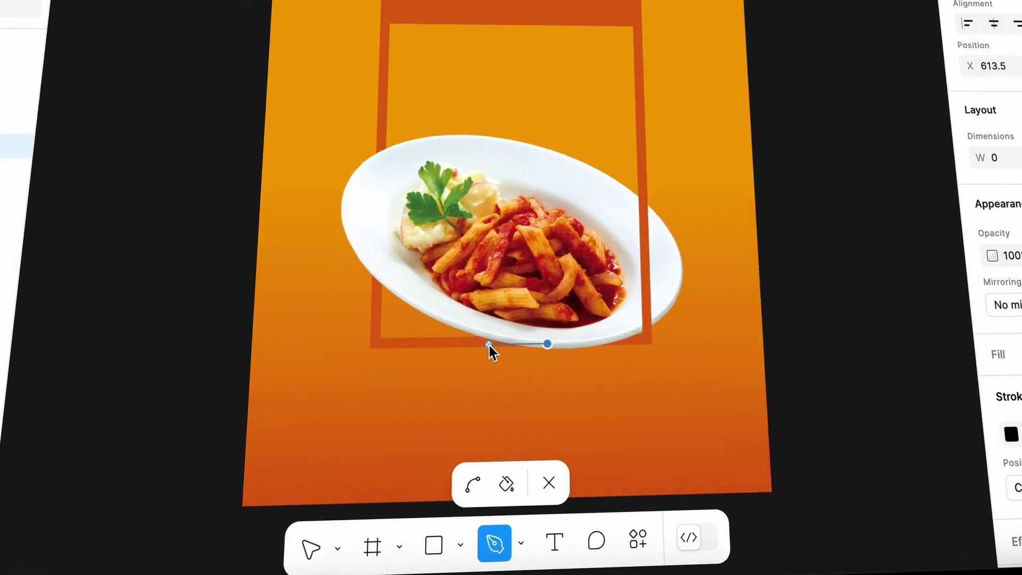
mouse_move(322, 363)
mouse_down()
mouse_move(293, 337)
mouse_move(270, 347)
mouse_up()
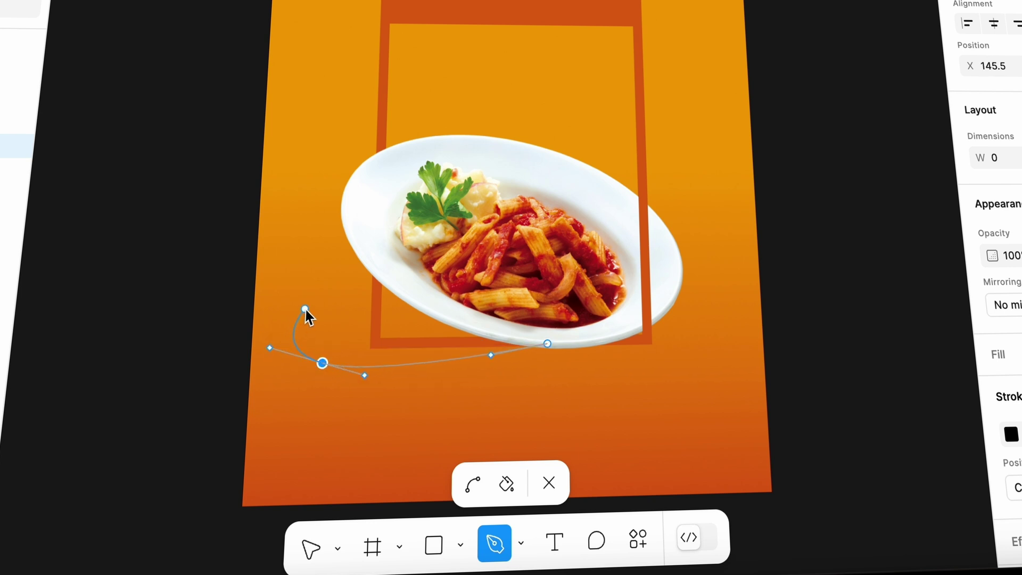
click(306, 309)
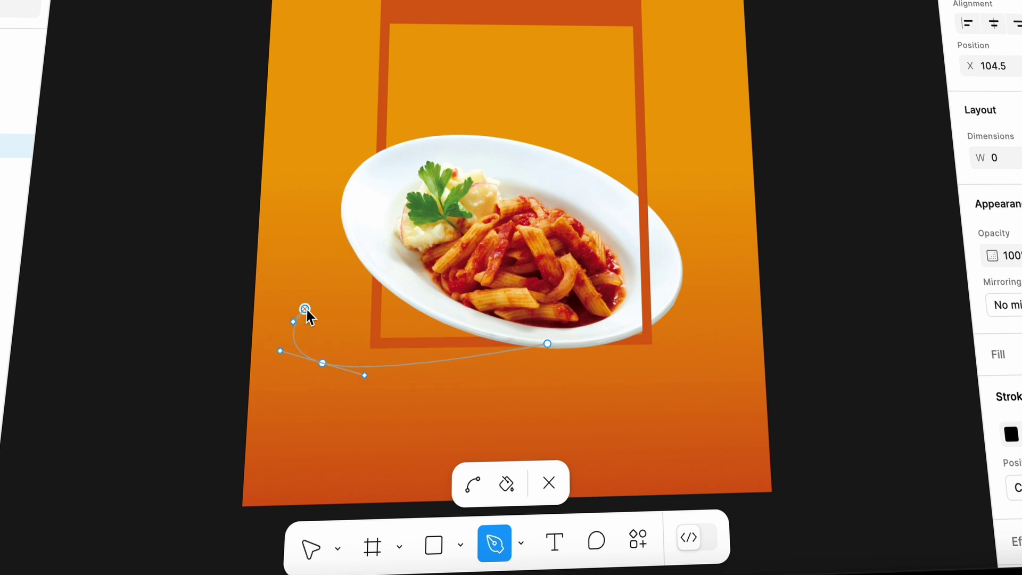
click(548, 344)
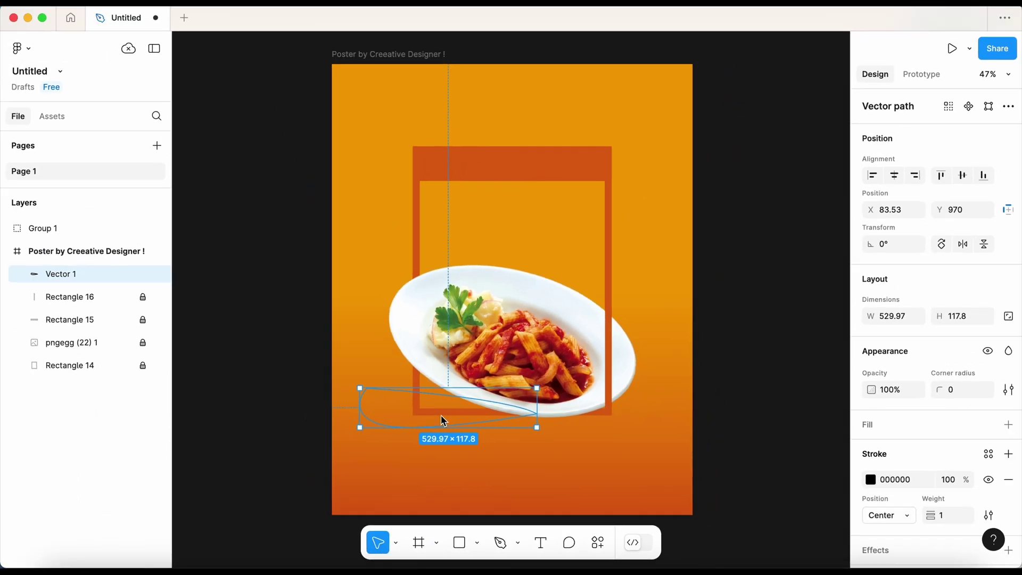
Remove Vector 1's outline and give it a linear gradient fill
click(1008, 480)
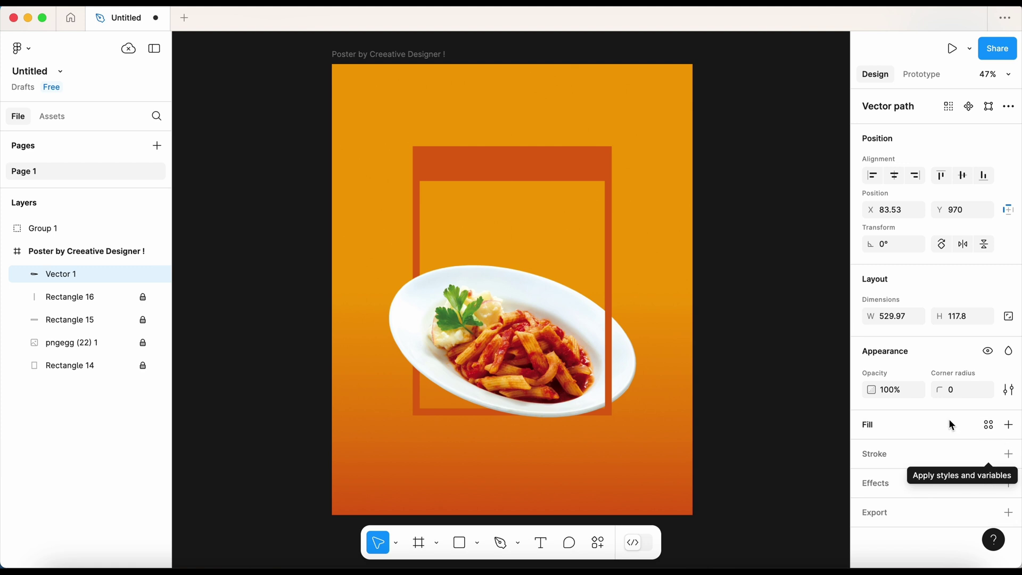
click(887, 425)
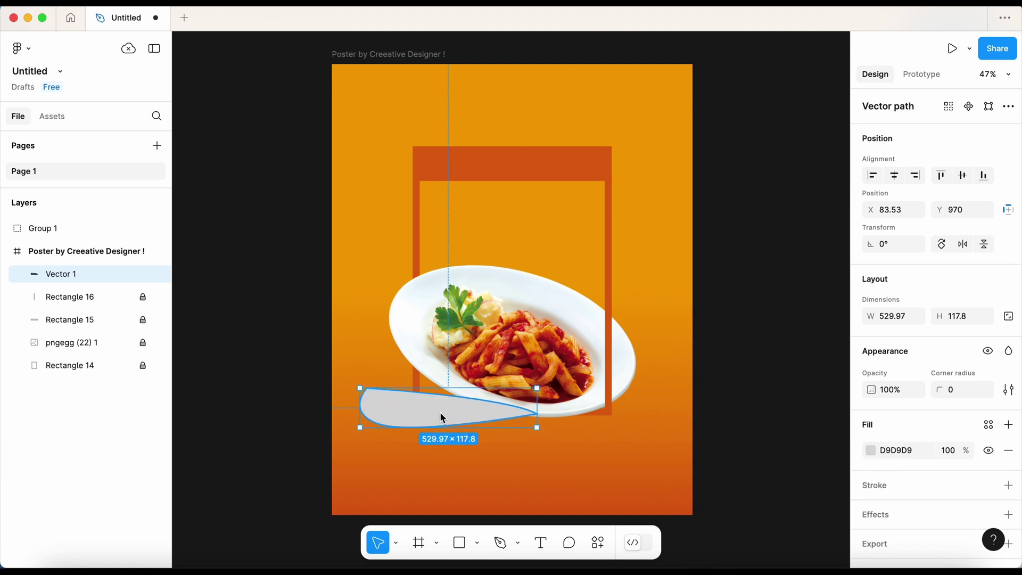
click(871, 451)
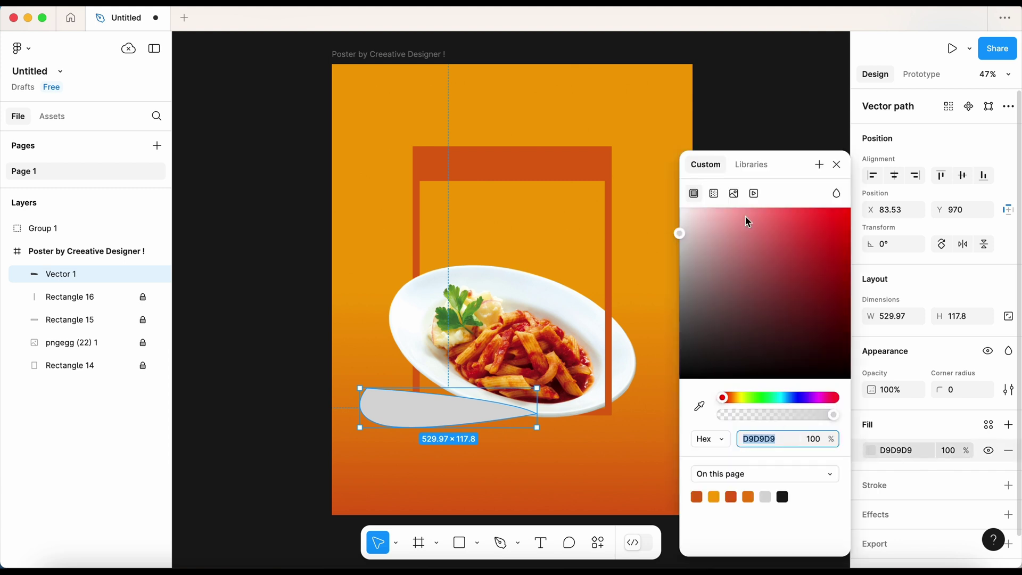
click(716, 193)
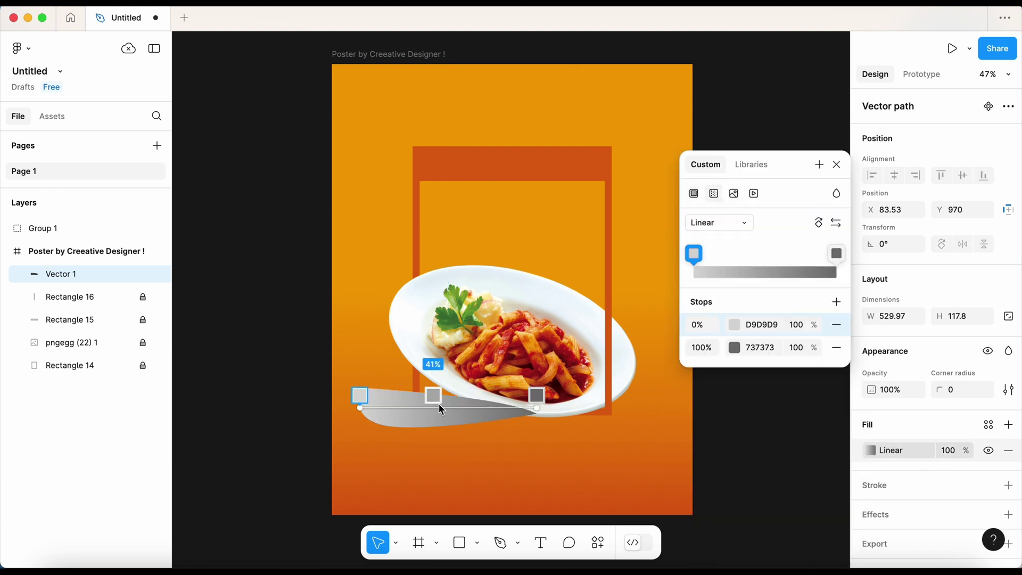
Set both gradient stops to black 000000, with opacities 0% and 69%
click(734, 326)
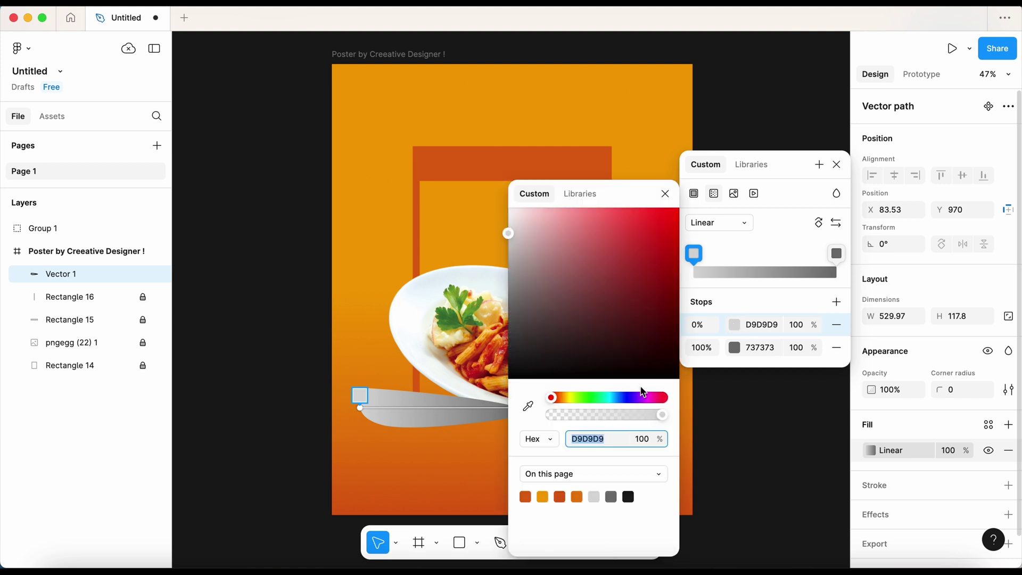
drag(506, 234, 500, 391)
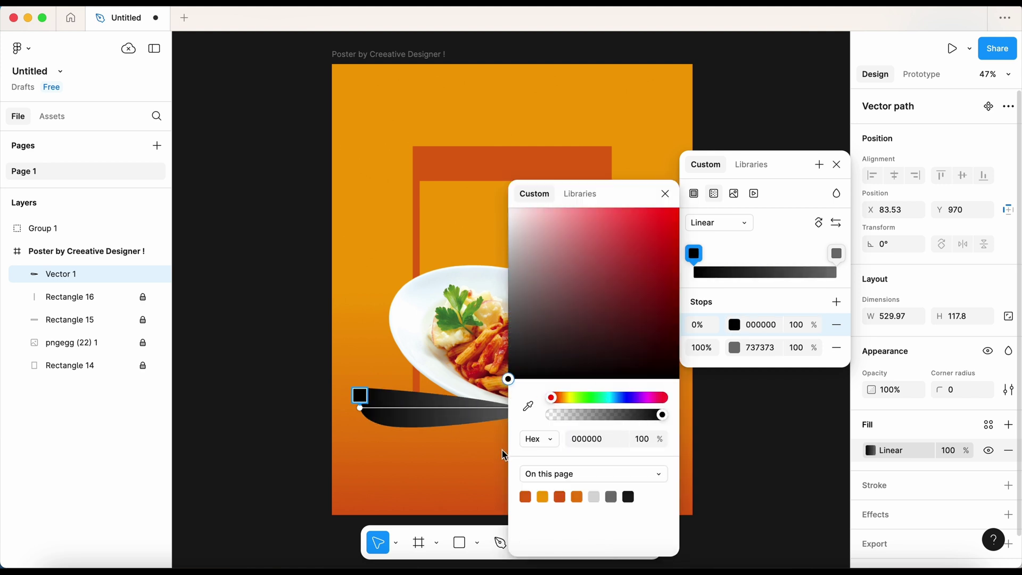
click(735, 347)
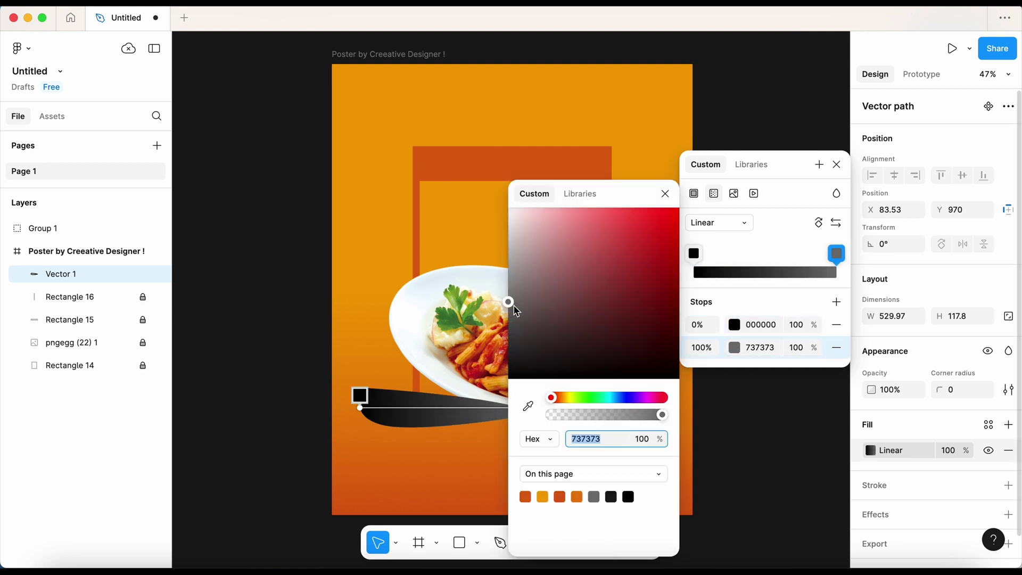
drag(514, 306, 507, 423)
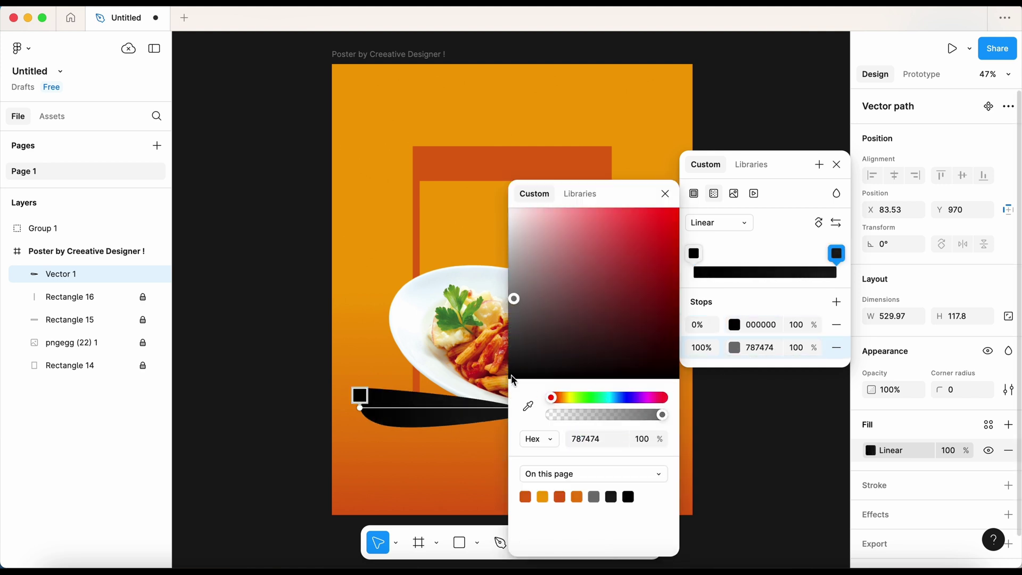
click(665, 194)
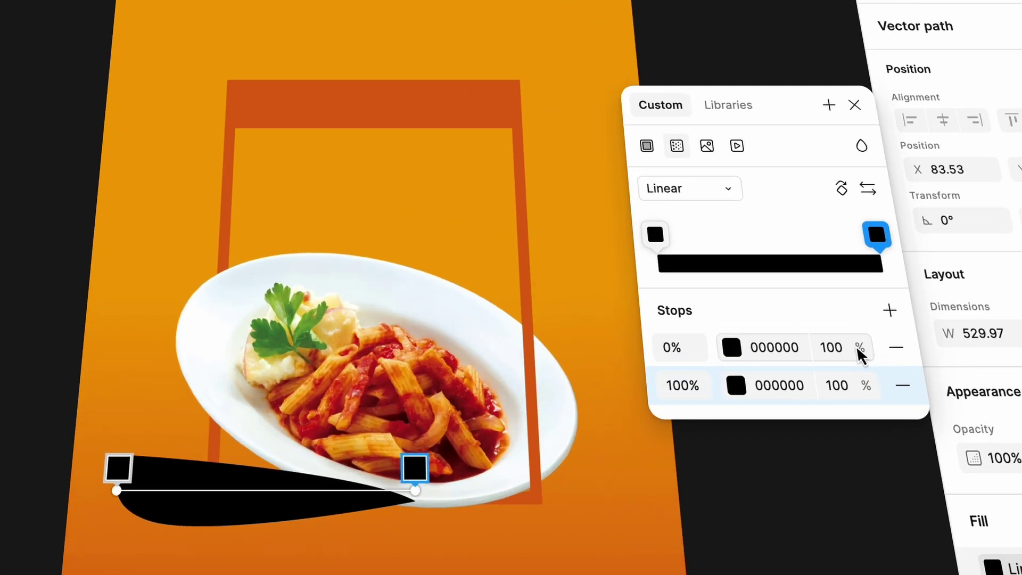
drag(860, 348, 545, 350)
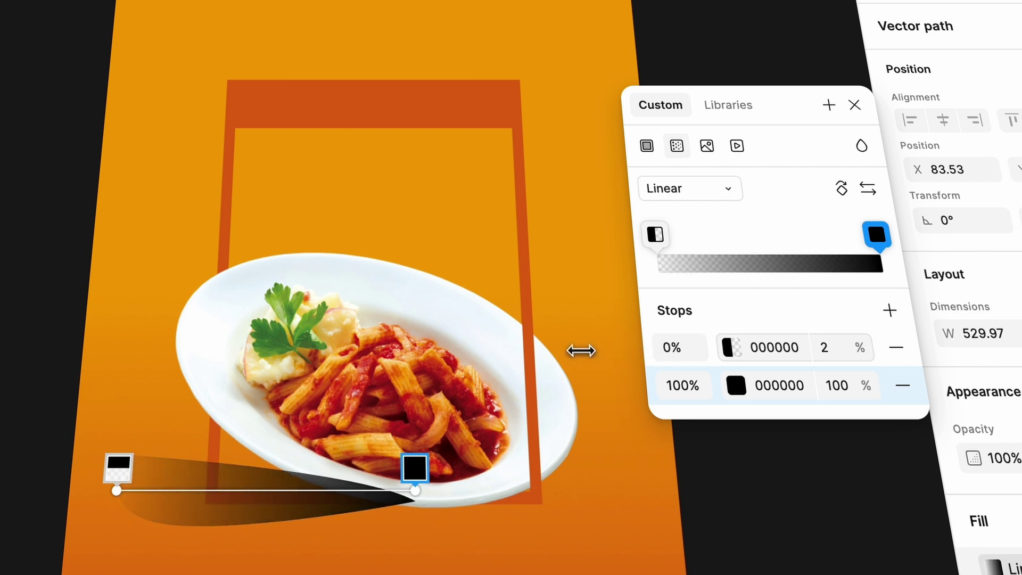
drag(865, 385, 773, 382)
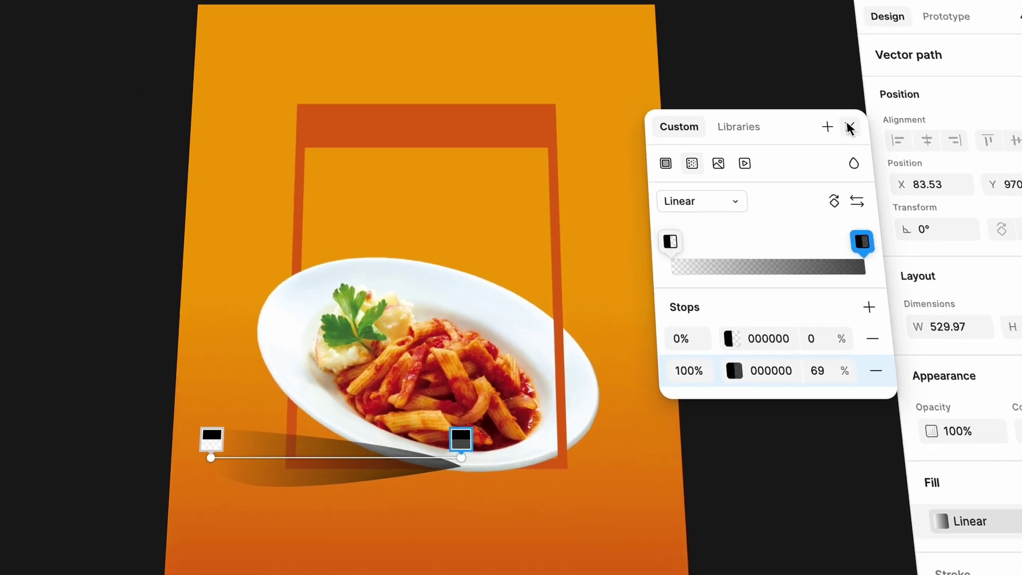
click(853, 102)
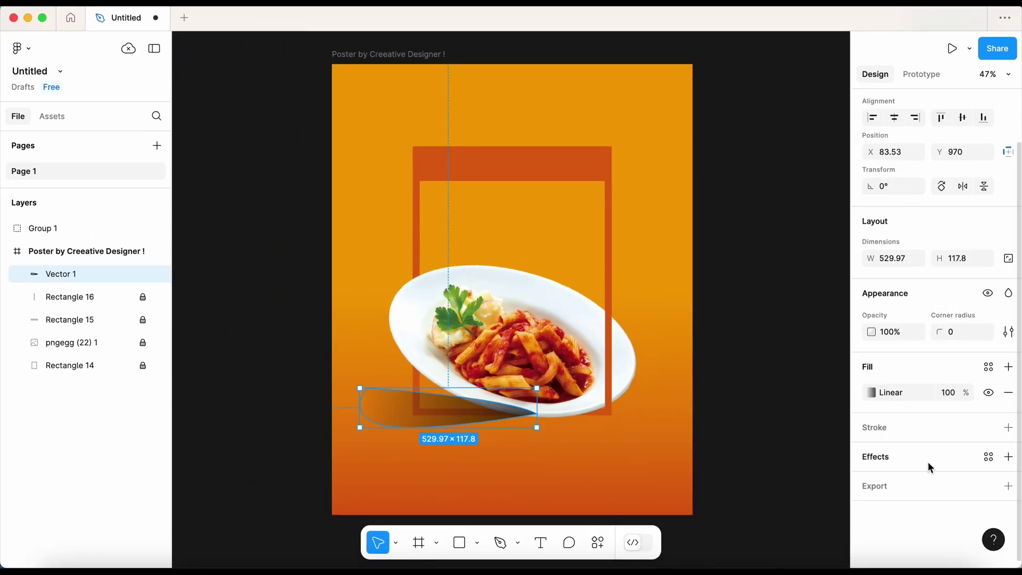
Give Vector 1 a 36.8 layer blur, move it beneath the pasta image, and lock it
mouse_move(896, 460)
click(899, 461)
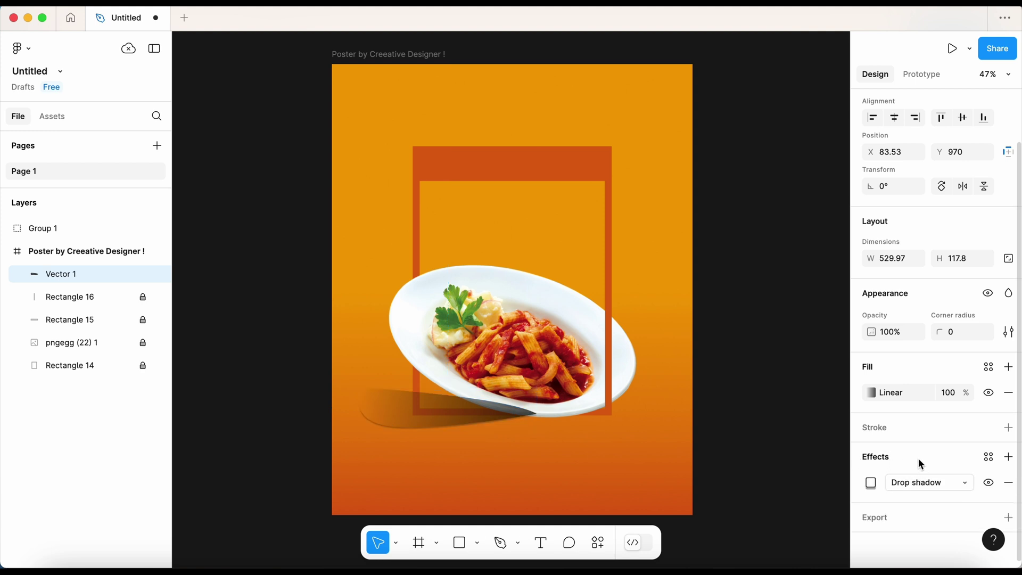
click(938, 484)
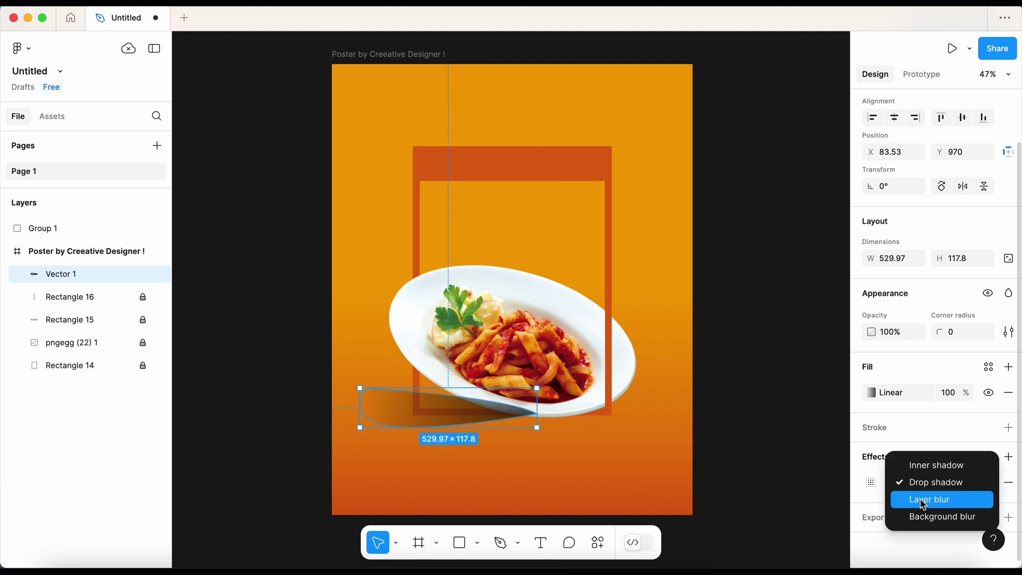
click(924, 503)
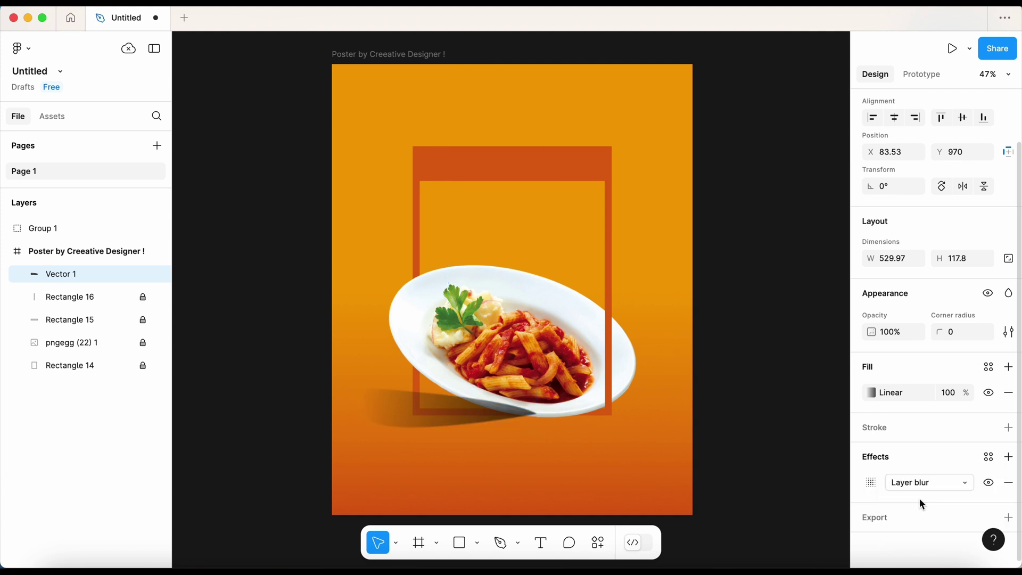
click(870, 483)
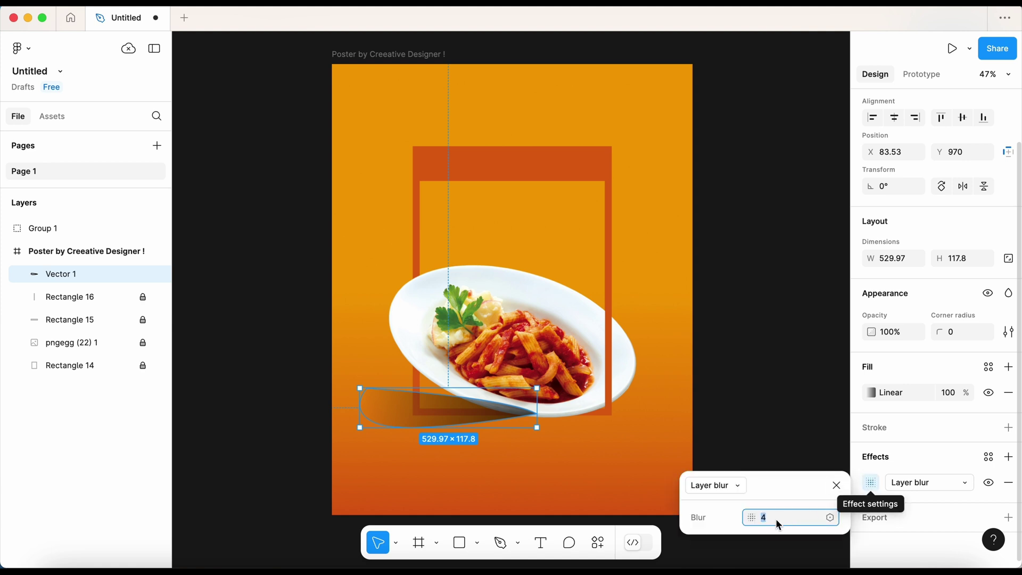
mouse_move(755, 518)
mouse_down()
mouse_move(1013, 519)
mouse_move(52, 519)
mouse_up()
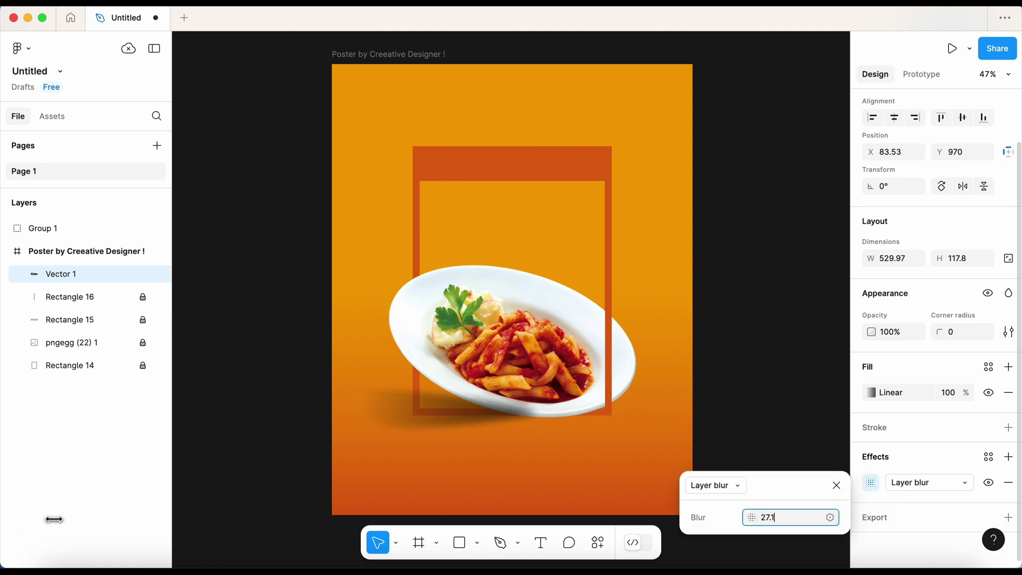
click(836, 486)
mouse_move(80, 273)
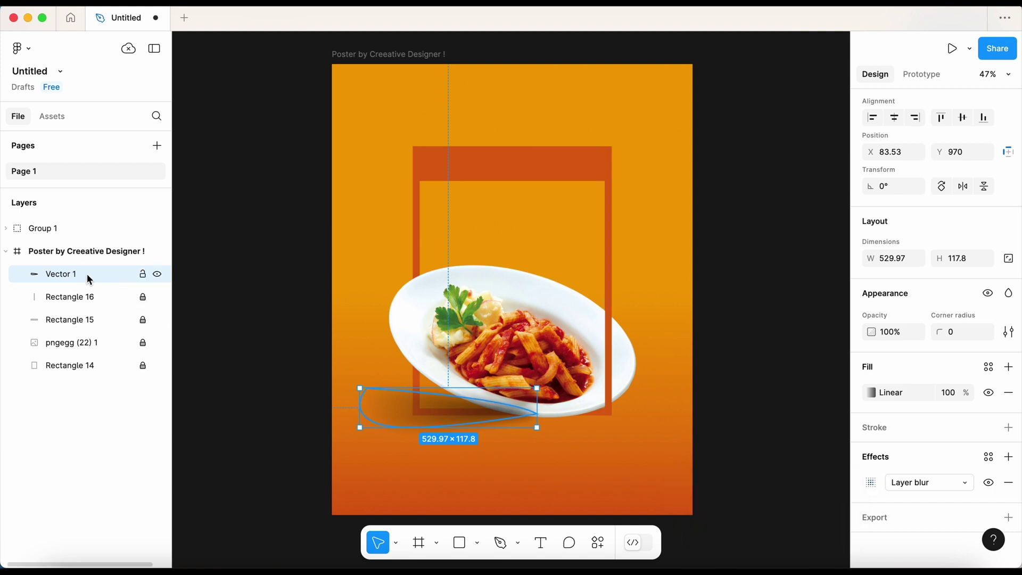
drag(89, 274, 78, 348)
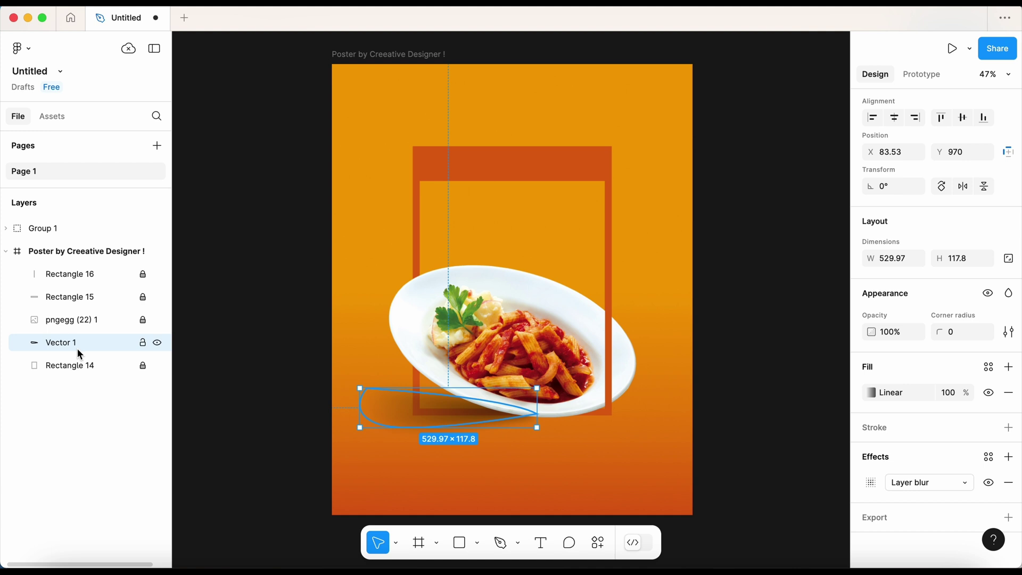
key(ctrl+shift+l)
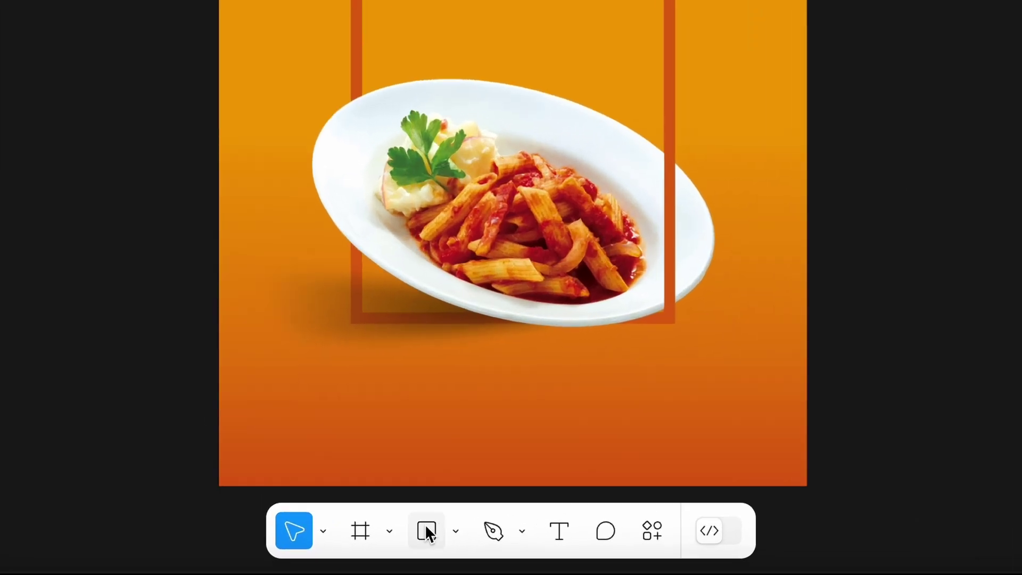
Draw a 479 × 52 bar, Rectangle 17, centred below the plate
click(426, 527)
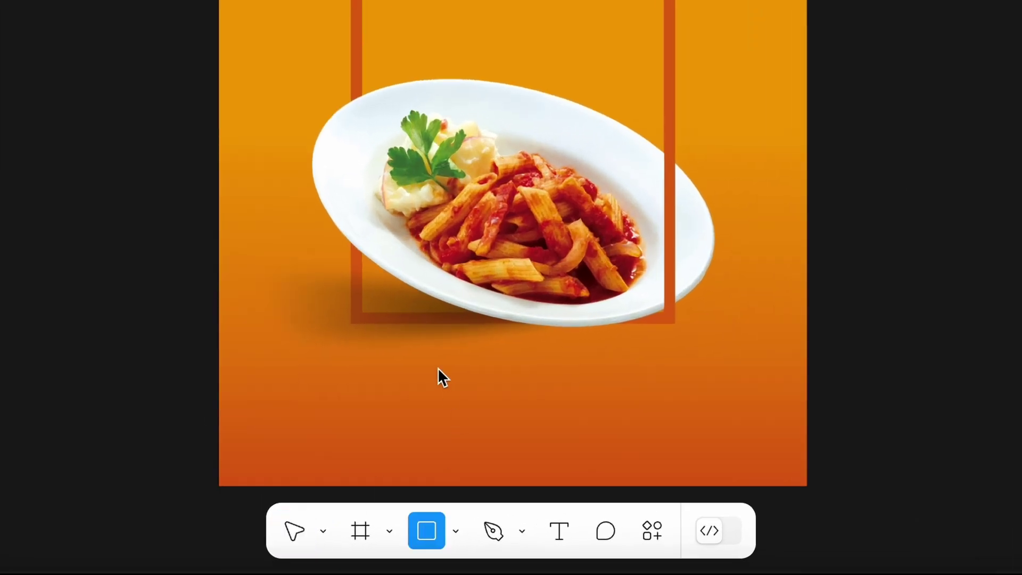
drag(394, 393, 394, 402)
mouse_move(406, 420)
mouse_down()
mouse_move(646, 433)
mouse_move(650, 419)
mouse_up()
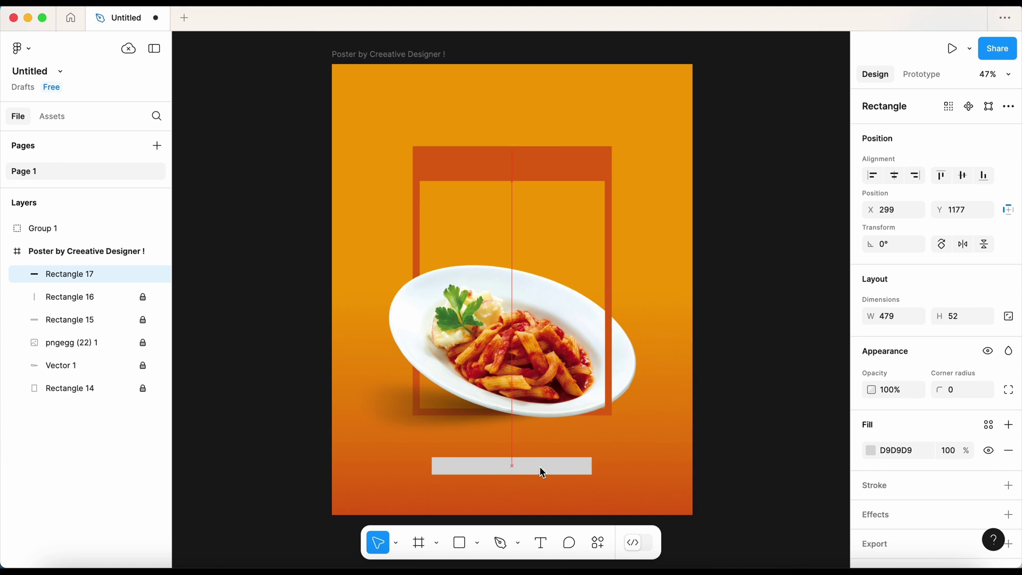
drag(542, 471, 542, 470)
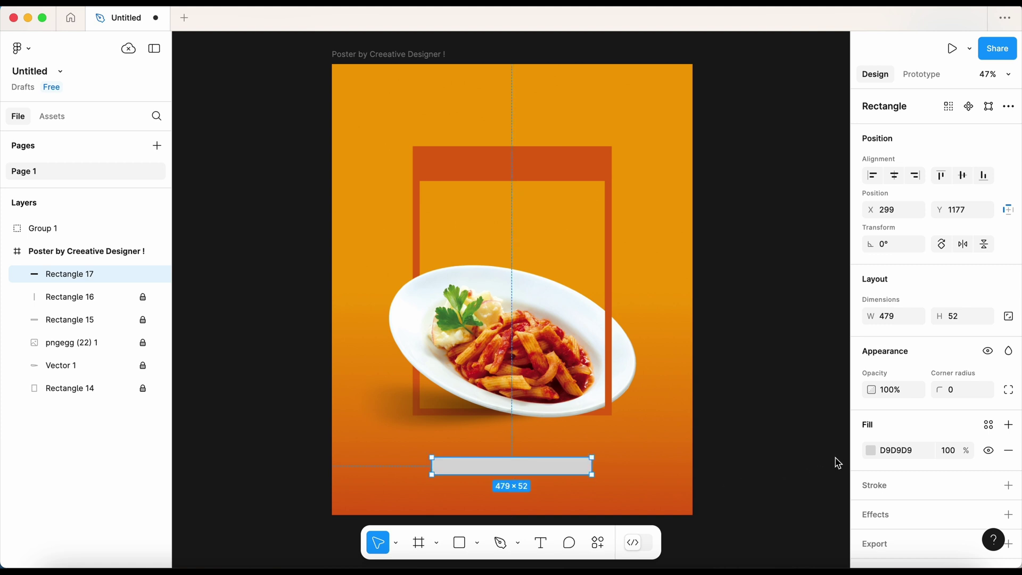
Fill Rectangle 17 with amber F3A003
click(870, 451)
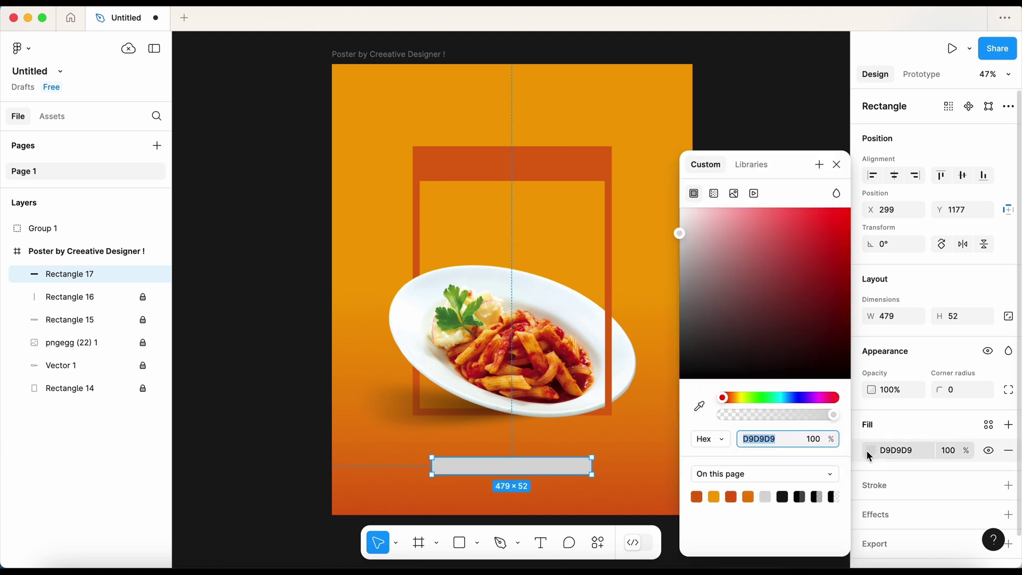
click(714, 497)
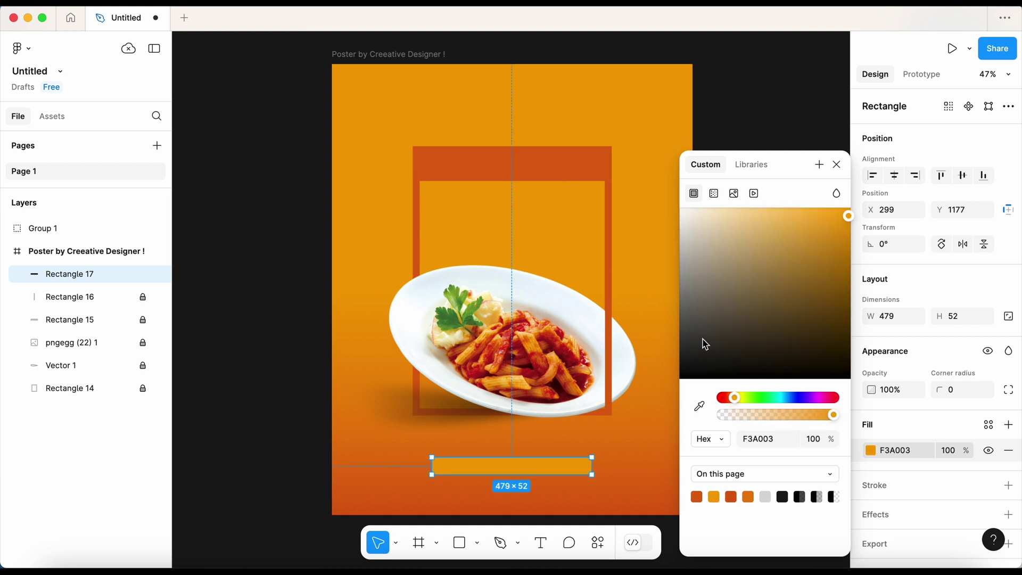
click(836, 165)
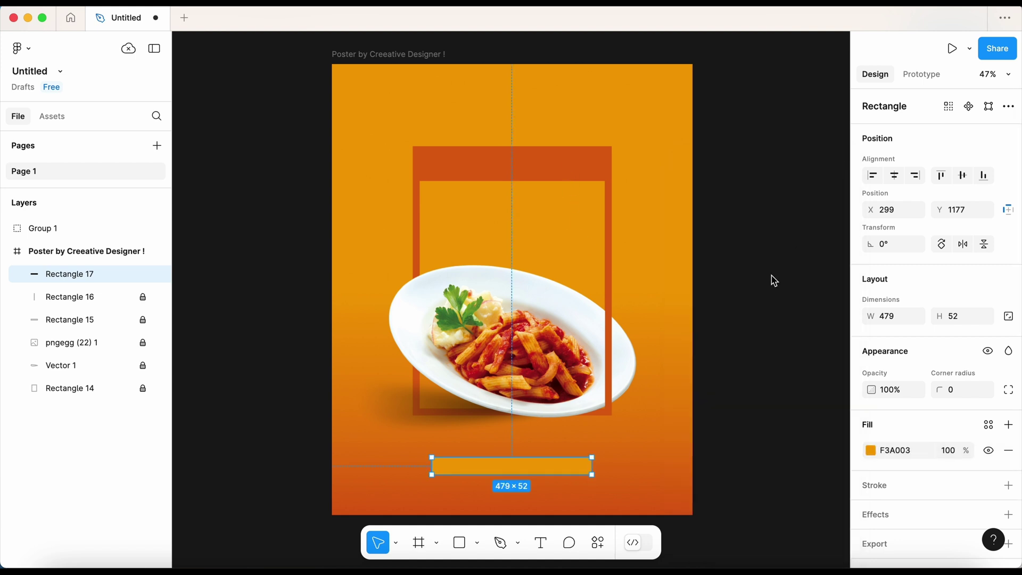
click(656, 489)
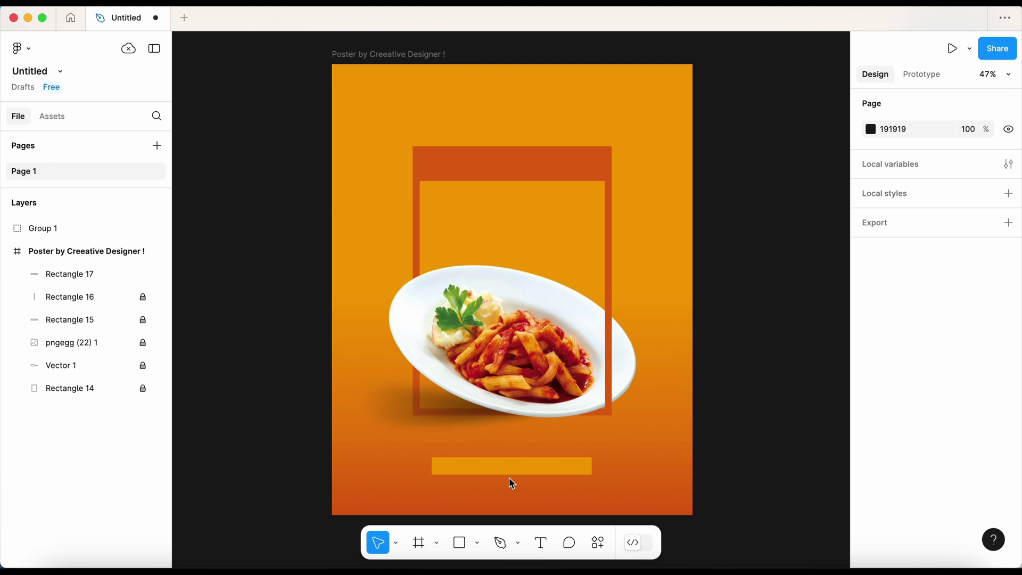
Pen-draw a straight horizontal line across the poster behind the bar
click(501, 543)
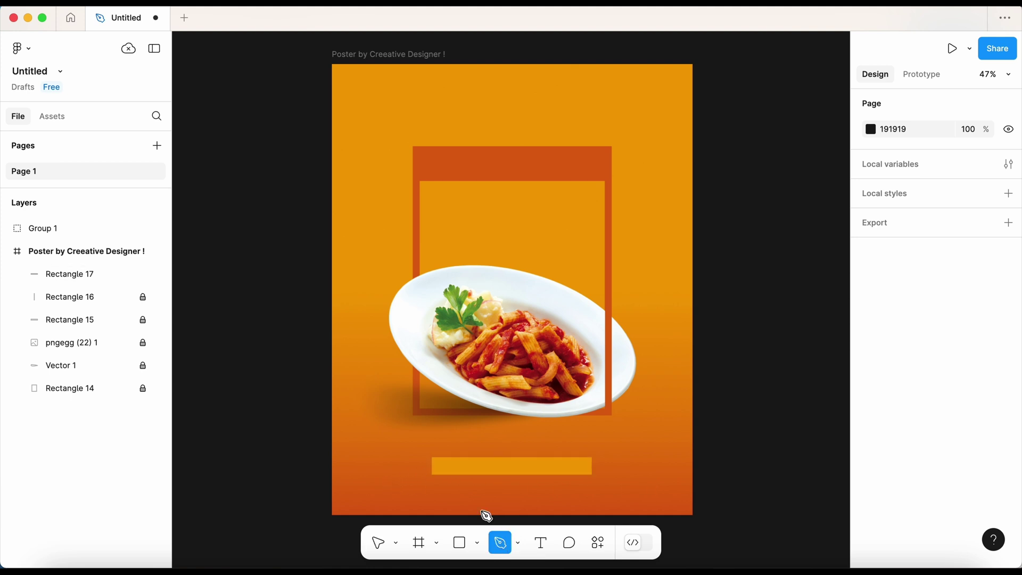
click(330, 467)
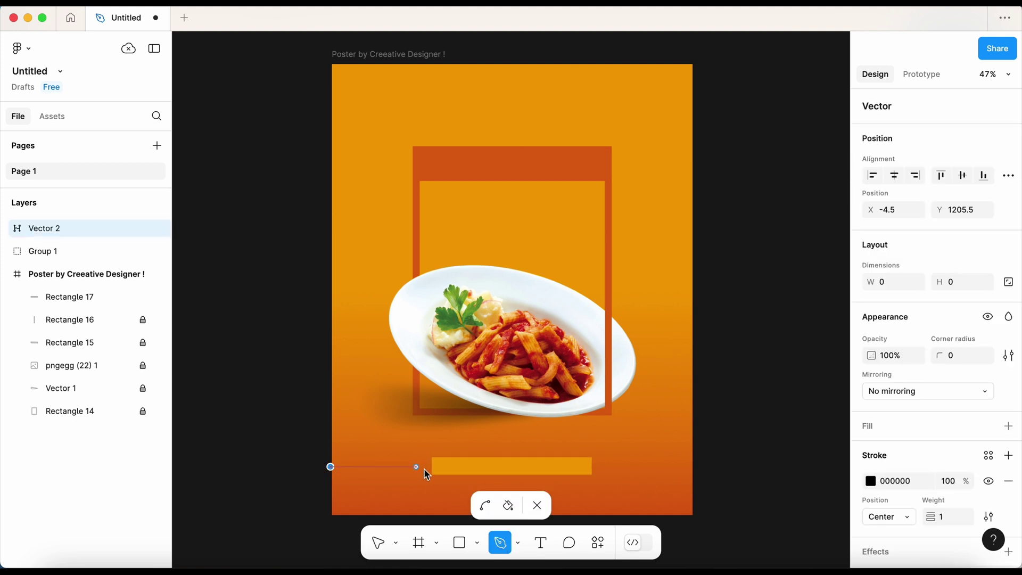
click(696, 467)
click(538, 506)
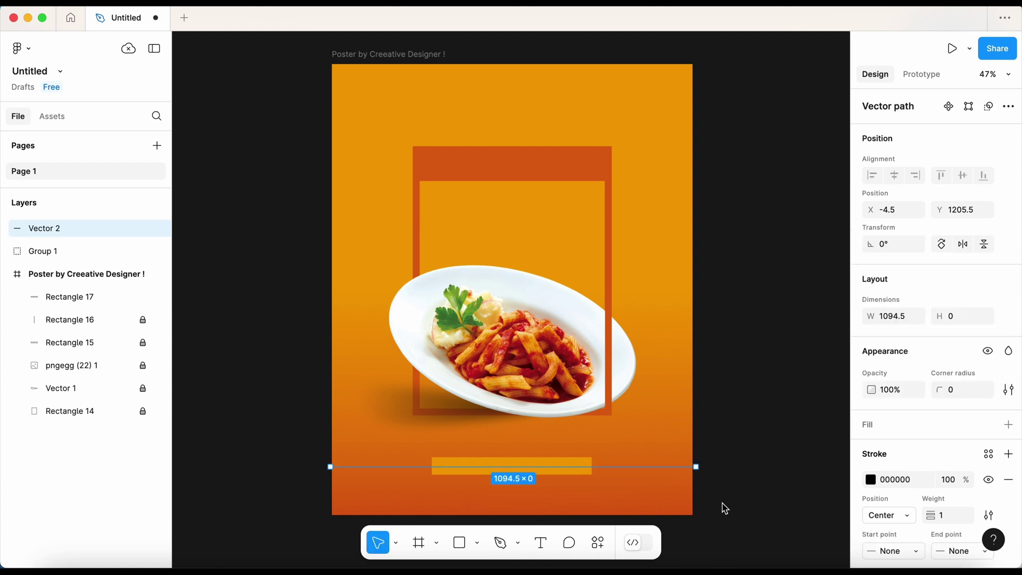
Stroke Vector 2 in F3A003 at weight 4 and move it into the poster frame
scroll(936, 514, down, 1)
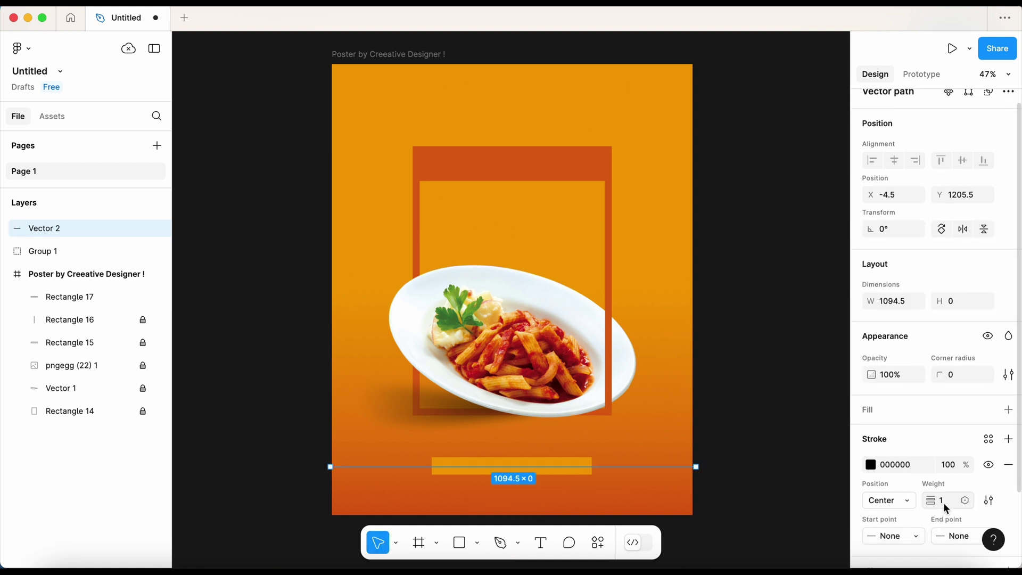
click(871, 465)
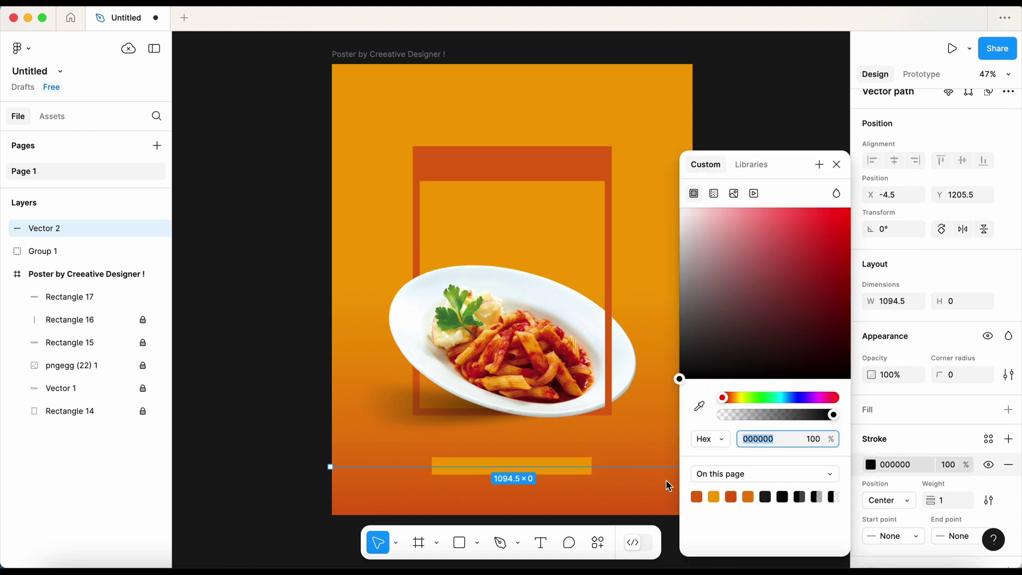
click(713, 496)
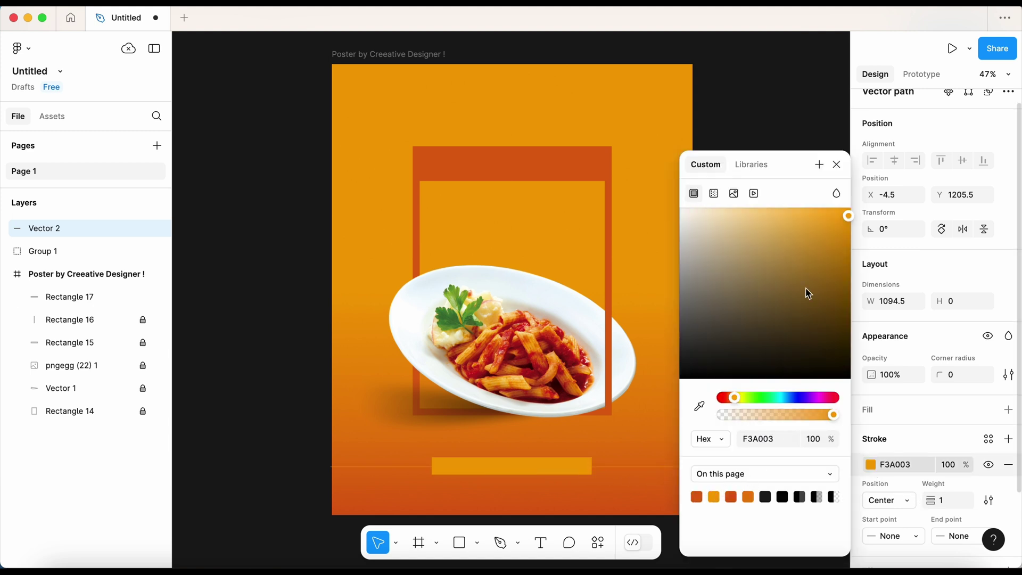
click(836, 163)
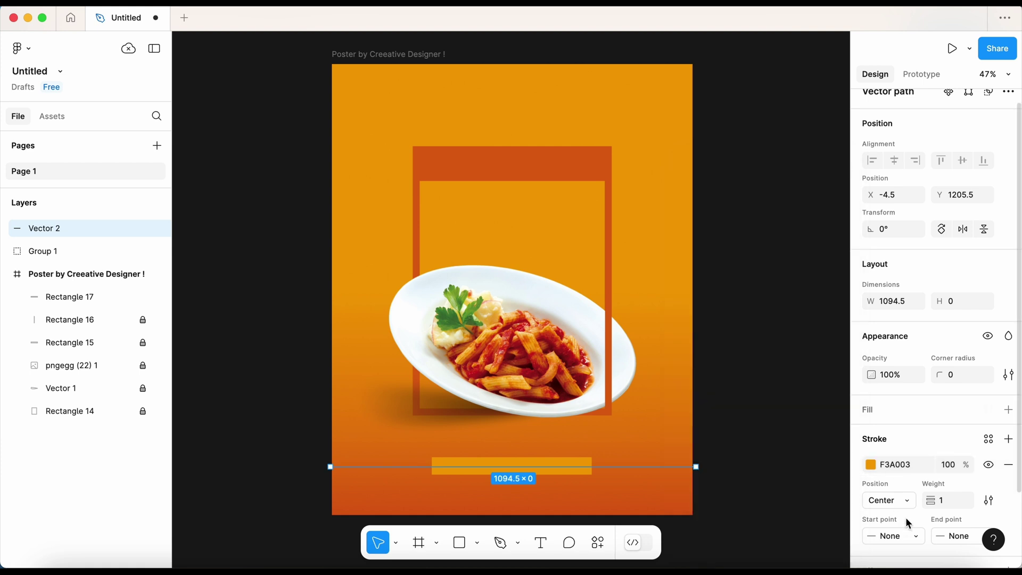
drag(932, 500, 942, 501)
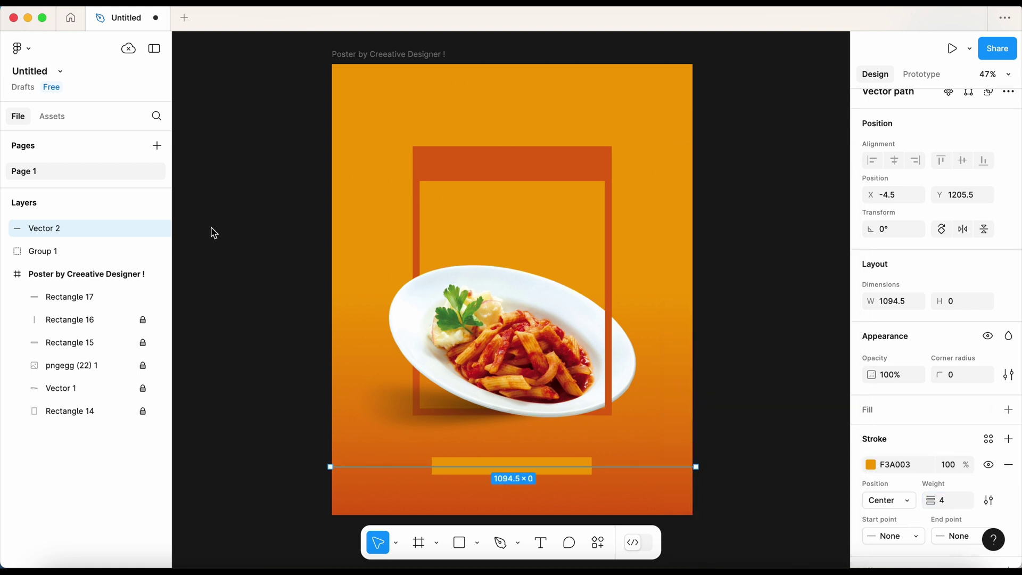
drag(75, 227, 78, 282)
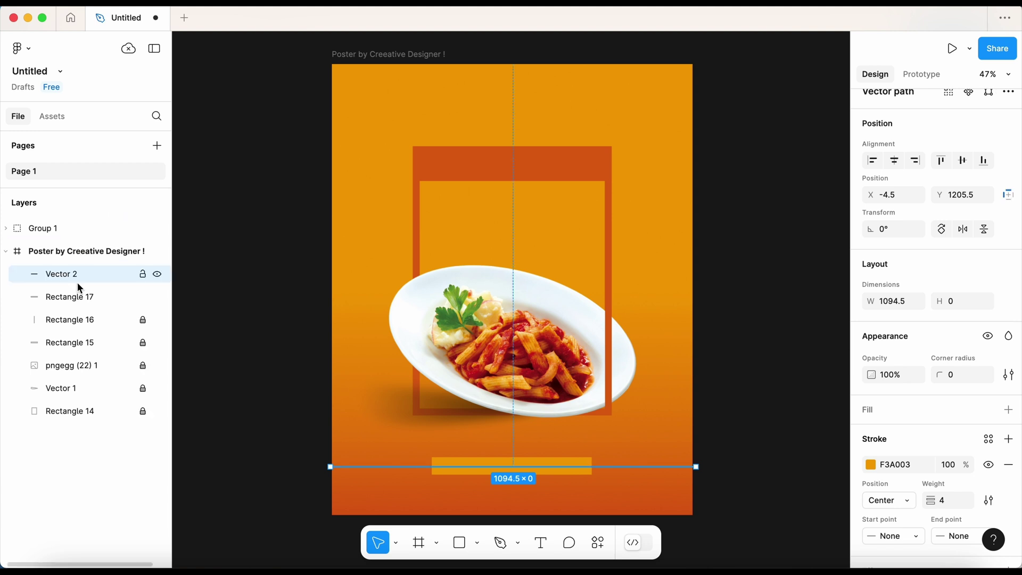
Add a text layer reading 'Spinach Pasta' above the plate
click(744, 467)
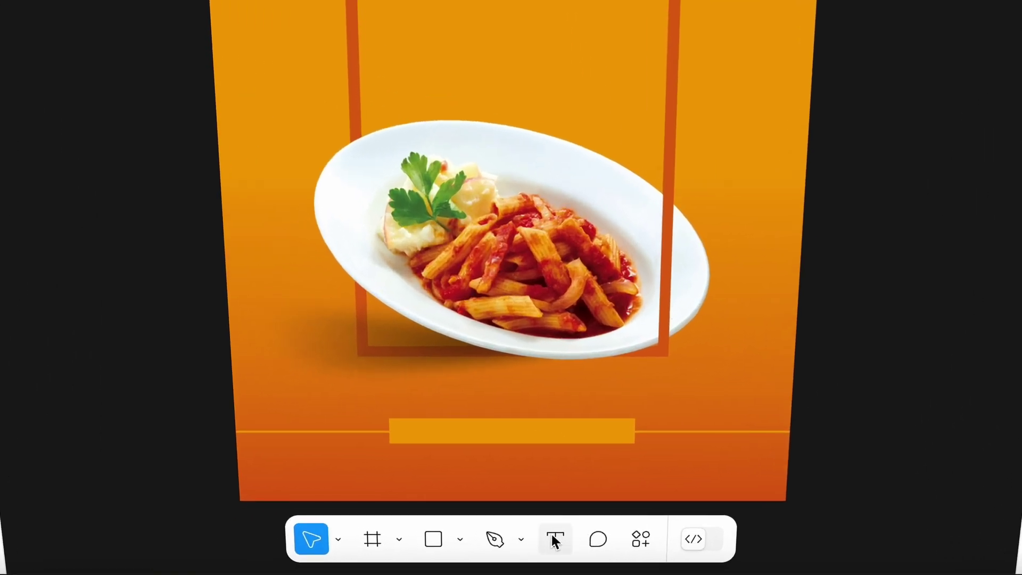
click(554, 540)
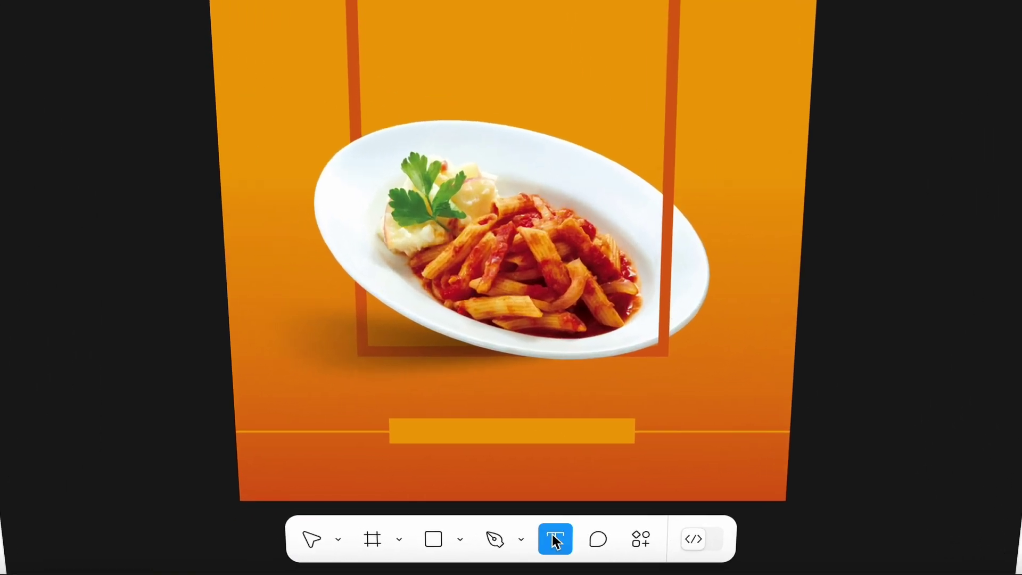
click(450, 40)
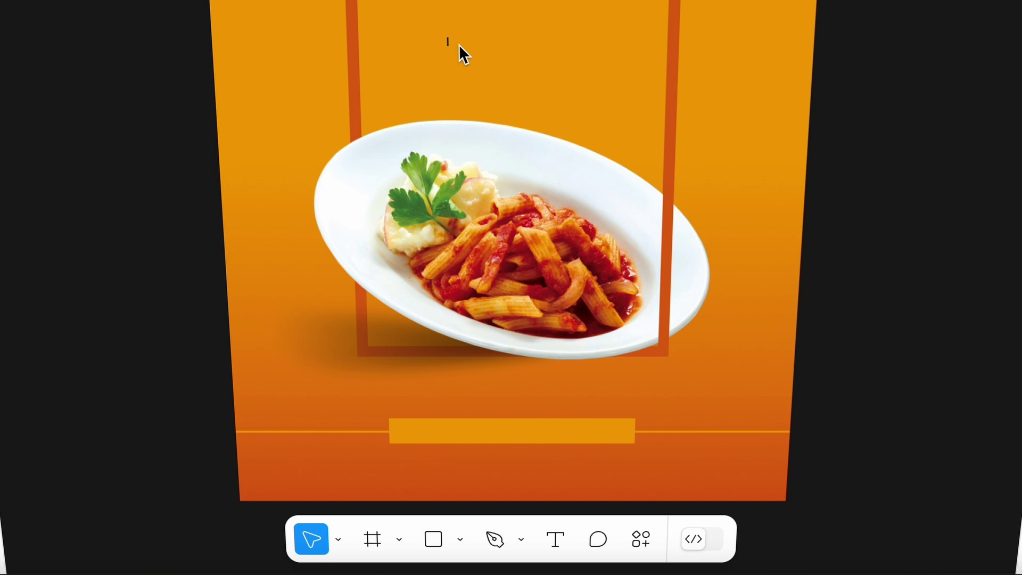
text(Spinach)
text( Pasta)
key(Escape)
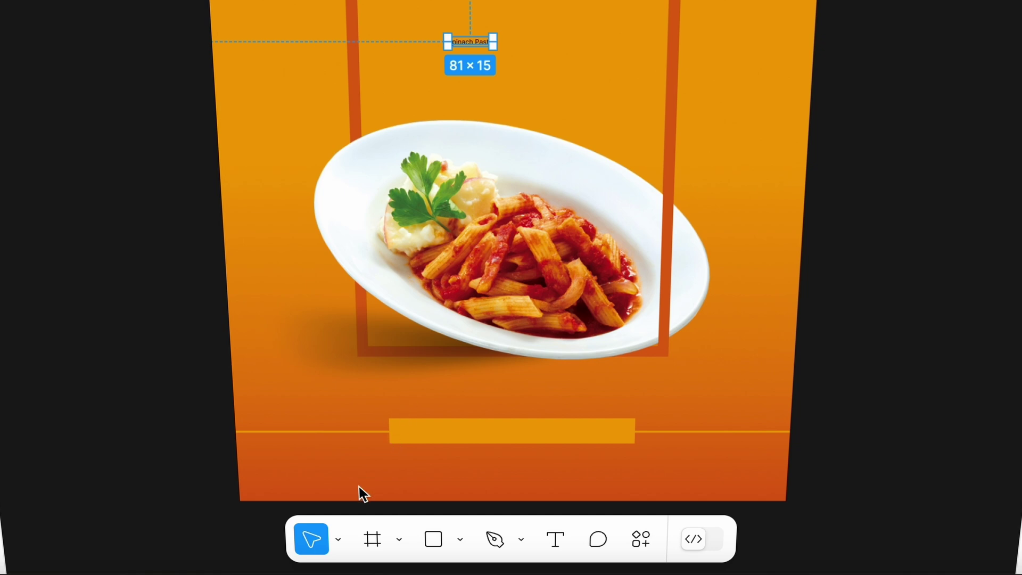
Scale the title to about 503 × 91, centre it near the frame top, and select its text
click(338, 540)
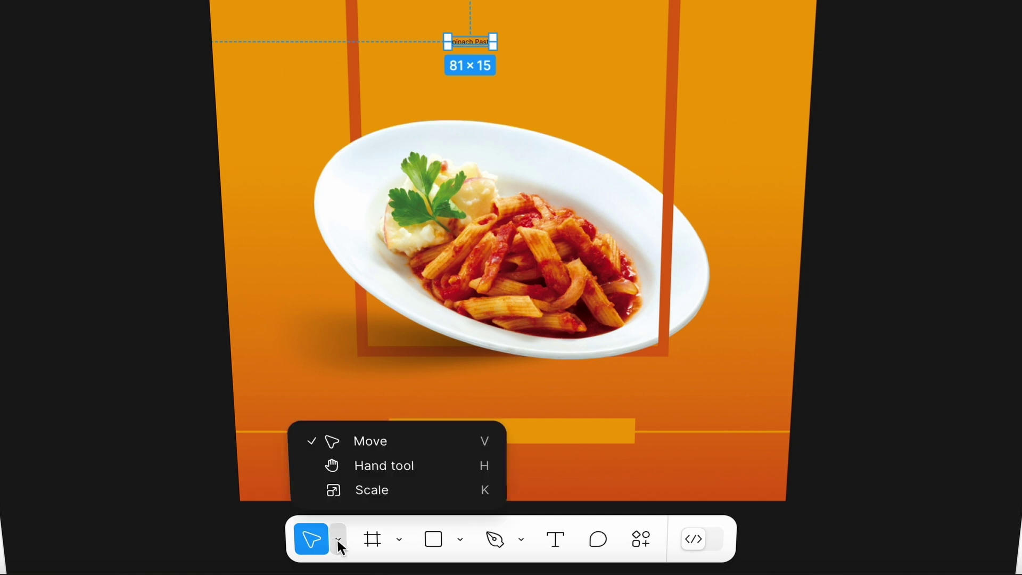
click(335, 493)
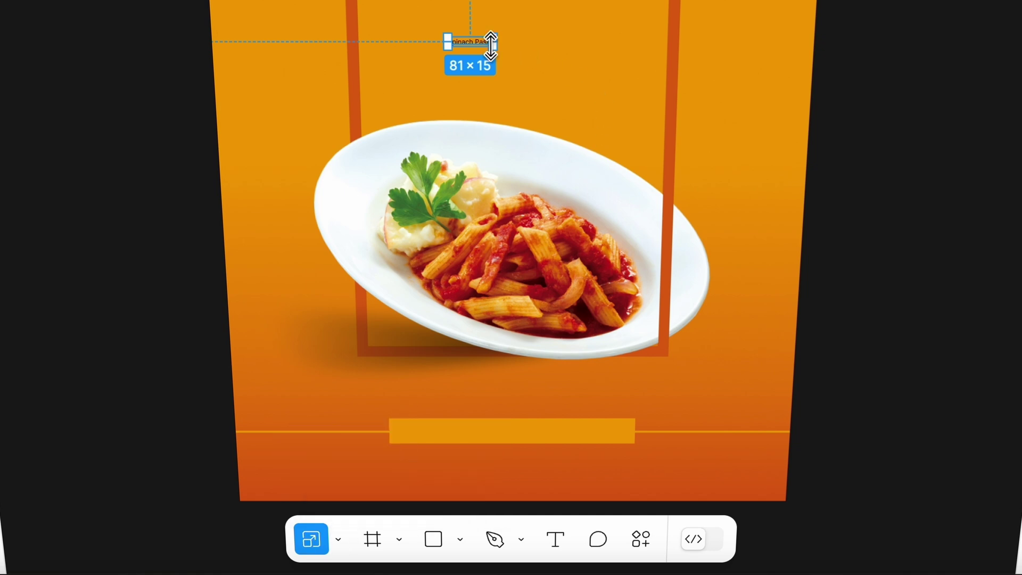
mouse_move(494, 46)
mouse_down()
mouse_move(609, 96)
mouse_move(501, 50)
mouse_up()
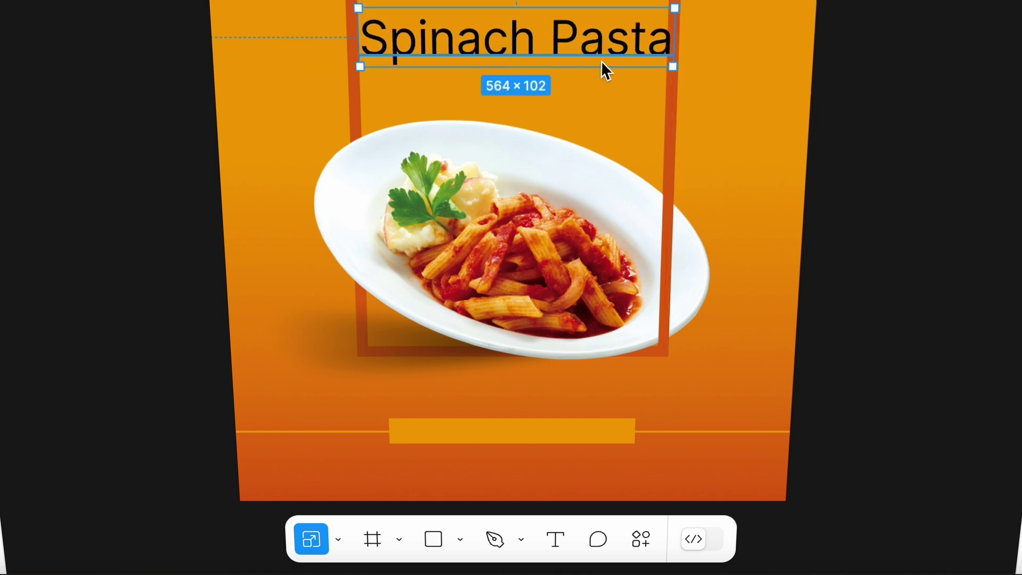
drag(674, 66, 590, 222)
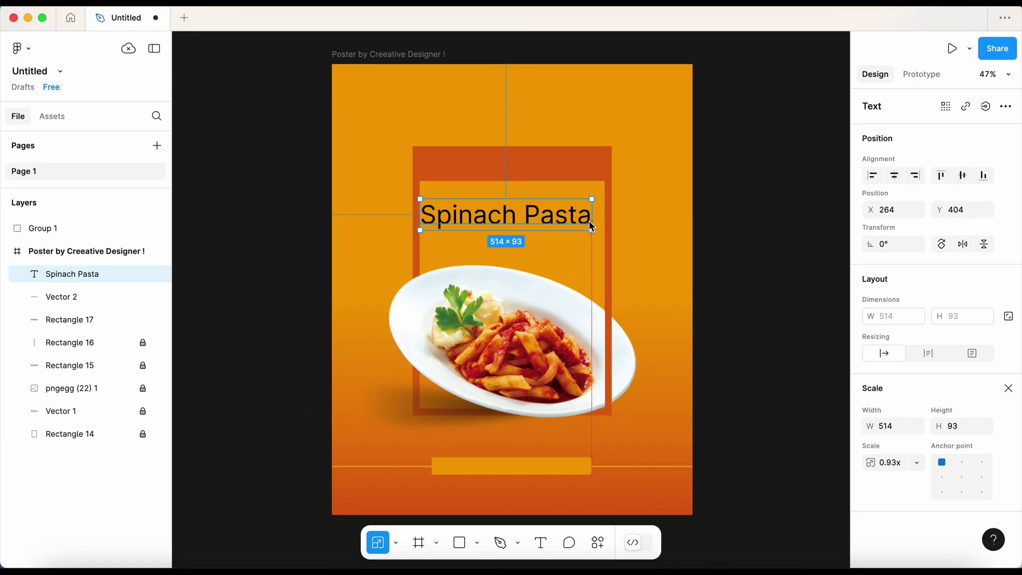
drag(591, 226, 588, 224)
drag(527, 219, 536, 209)
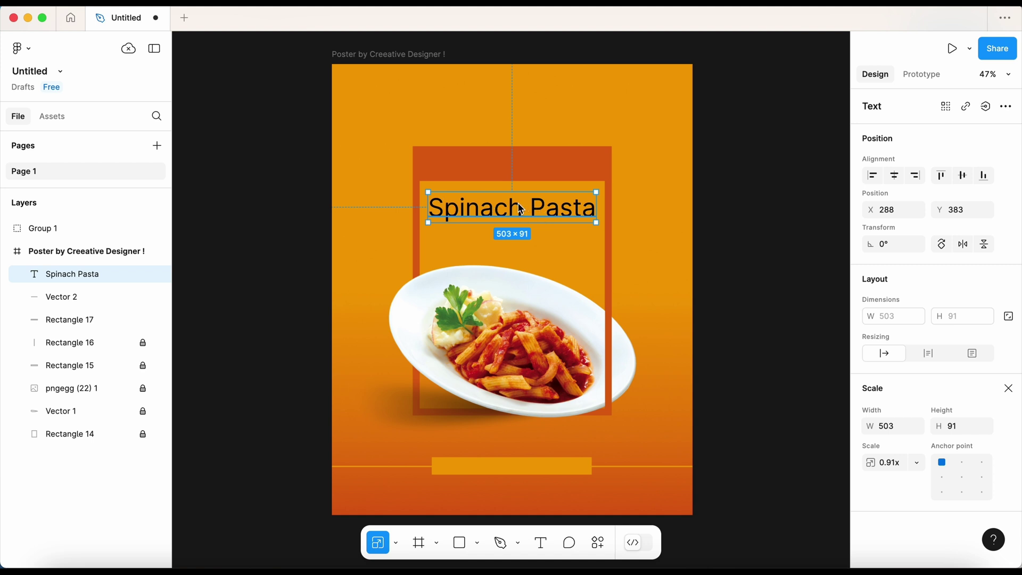
double_click(520, 208)
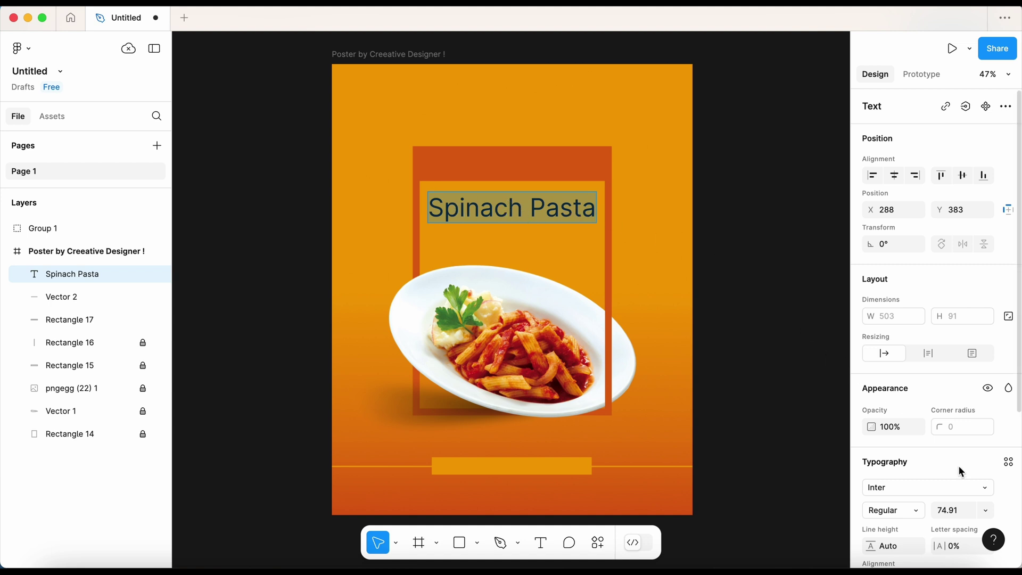
scroll(958, 465, down, 3)
scroll(915, 453, down, 1)
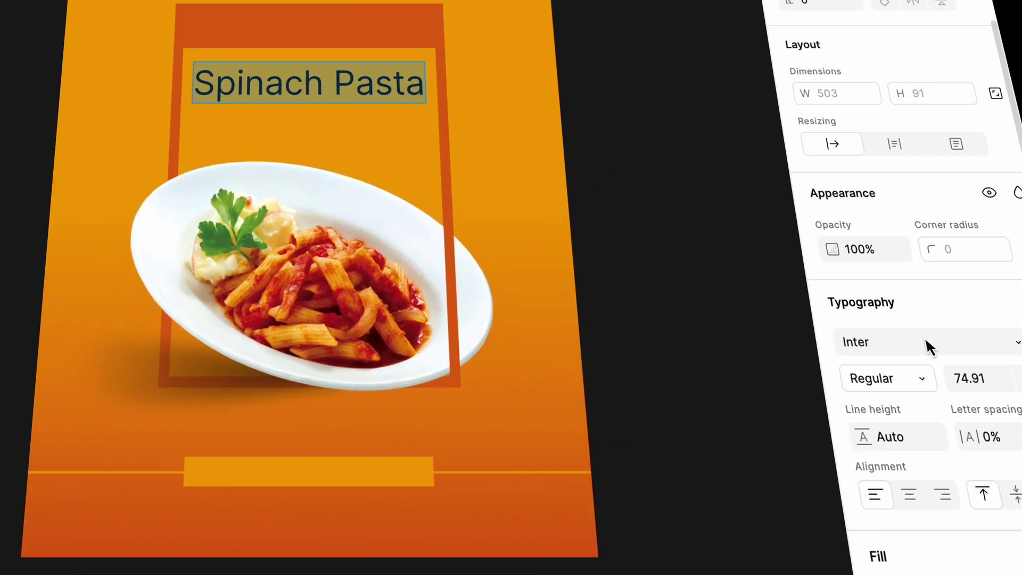
Change the 'Spinach Pasta' title's font to Milanello
click(925, 388)
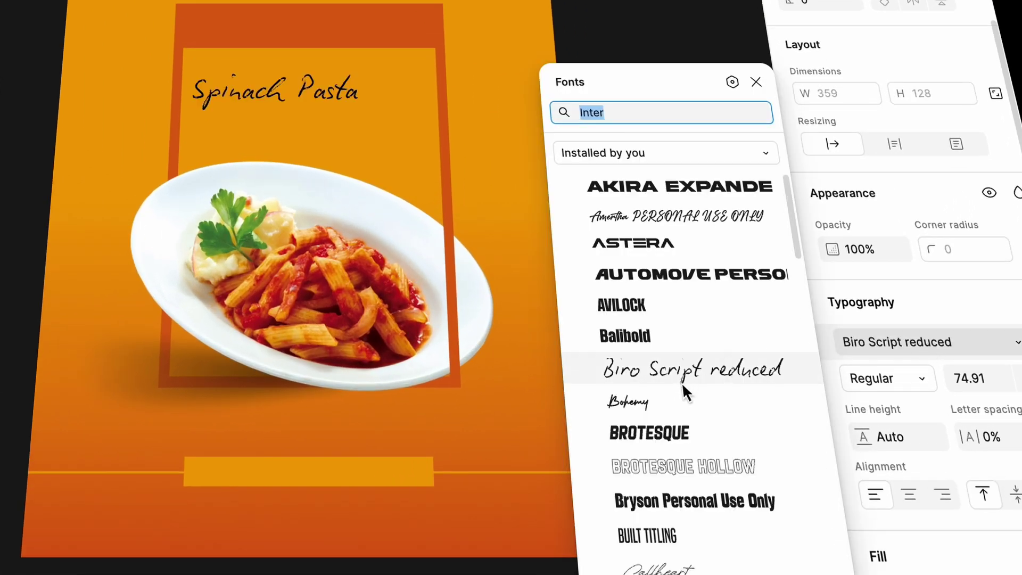
scroll(683, 394, down, 5)
scroll(683, 402, down, 4)
scroll(683, 403, down, 5)
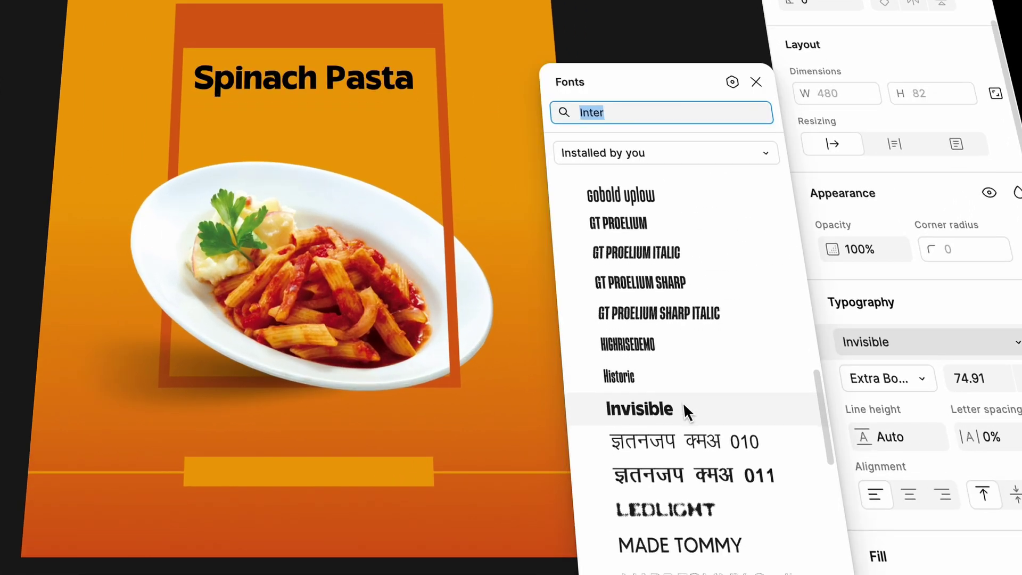
scroll(685, 411, down, 4)
scroll(685, 411, down, 2)
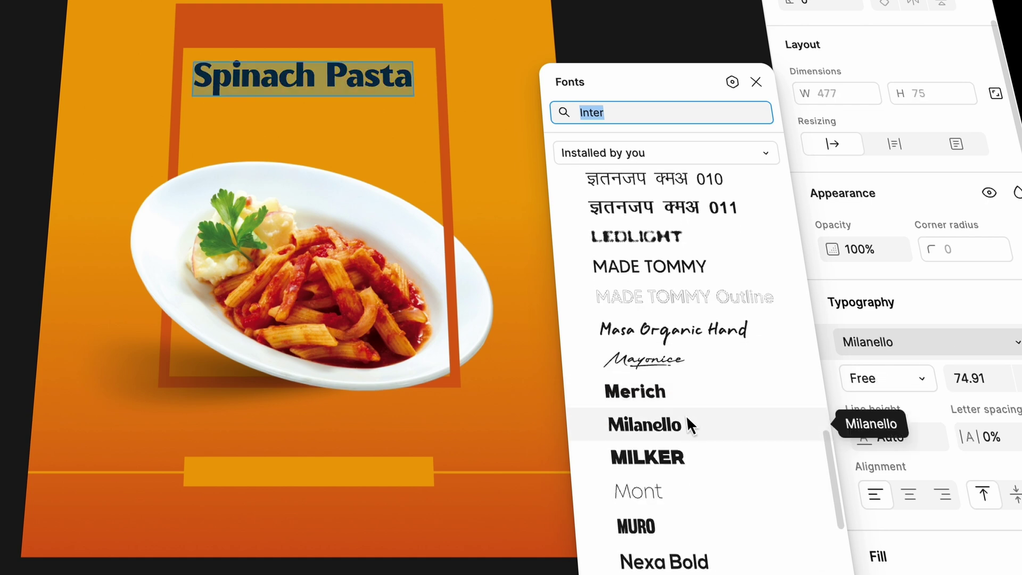
click(685, 415)
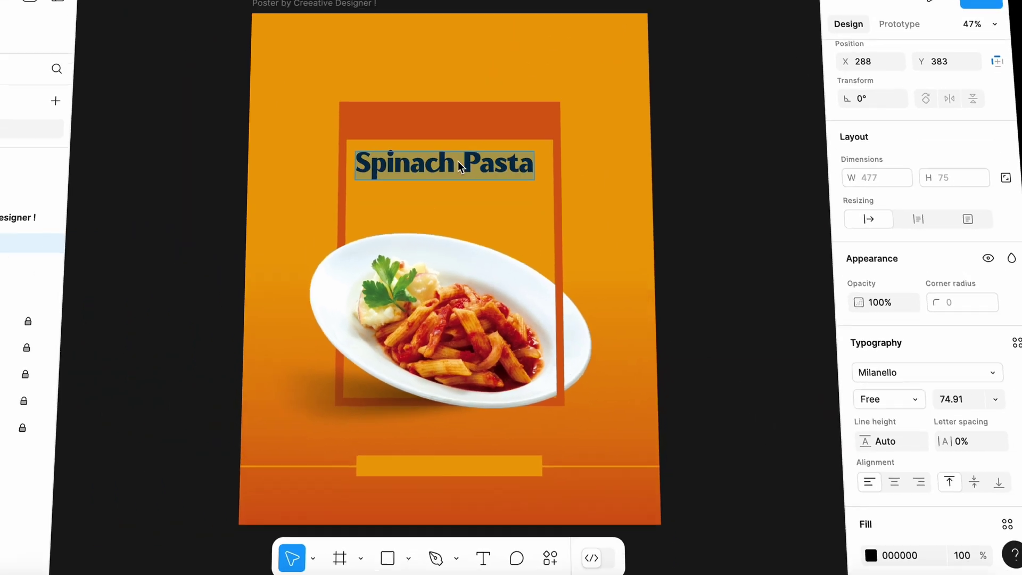
Set the title's fill colour to white FFFFFF
scroll(908, 379, up, 3)
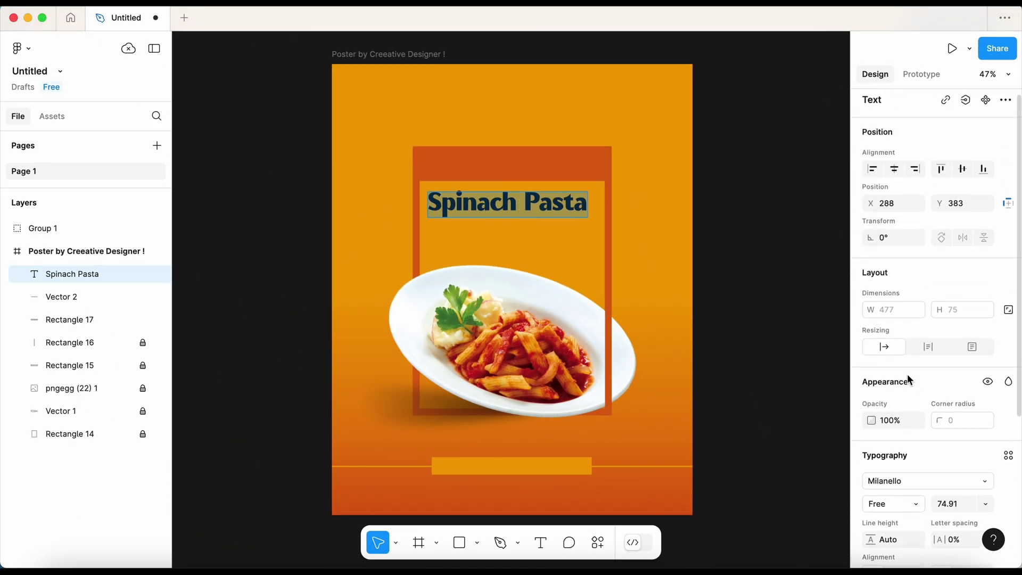
scroll(908, 379, down, 2)
scroll(908, 379, down, 3)
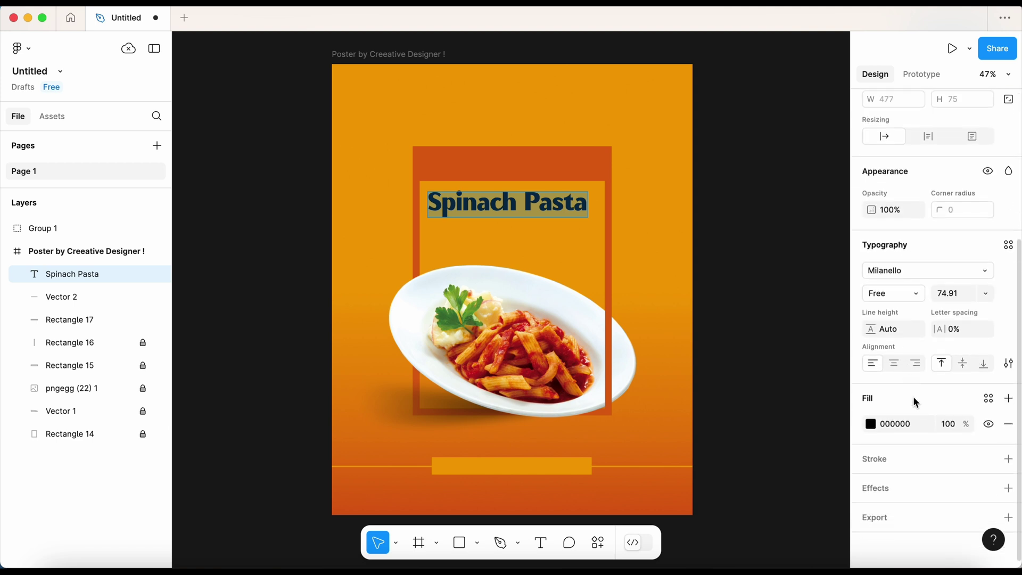
click(871, 424)
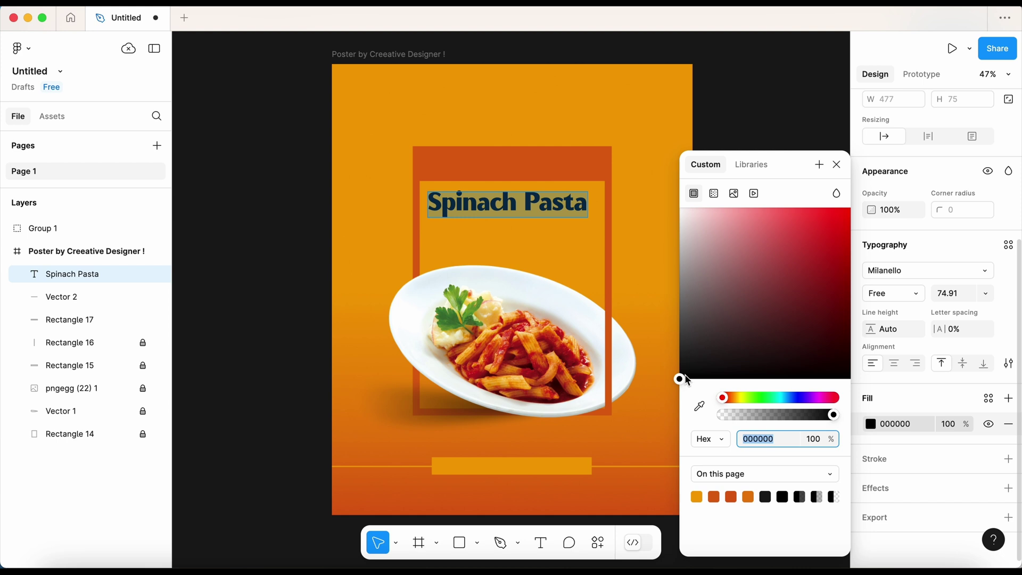
text(FFFFFF)
key(Return)
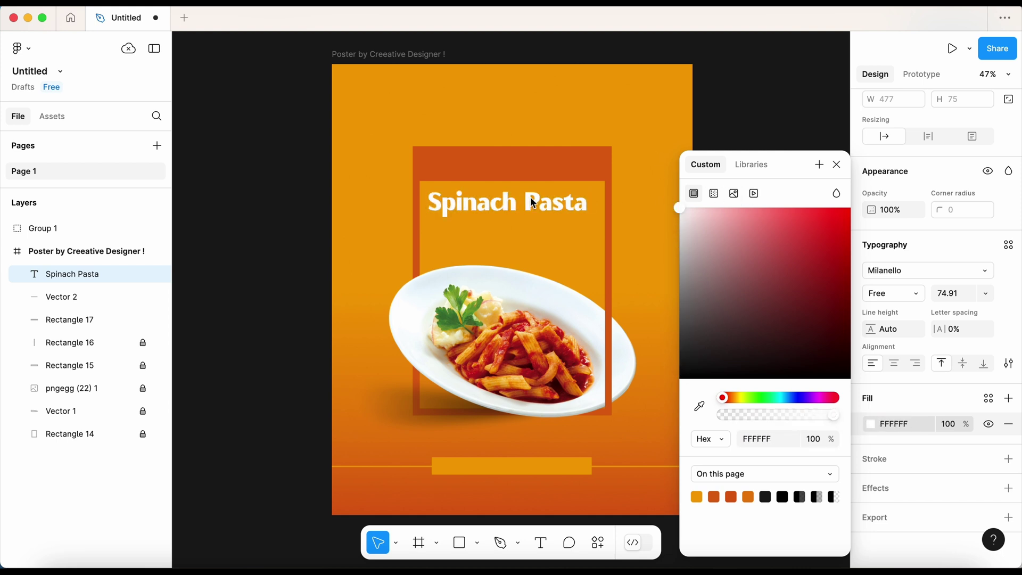
Apply the Overlay blend mode to the title's fill
double_click(531, 204)
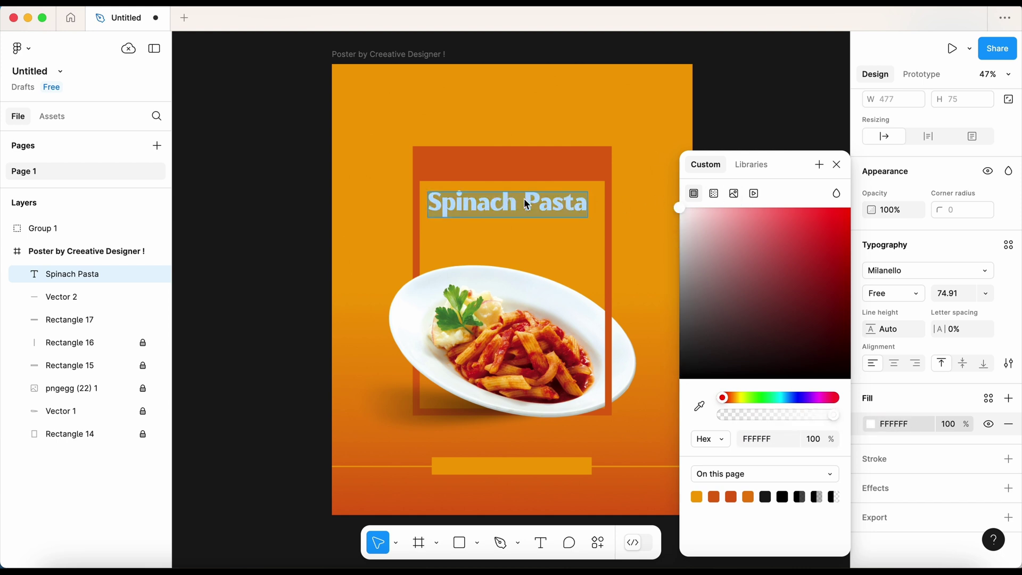
click(837, 195)
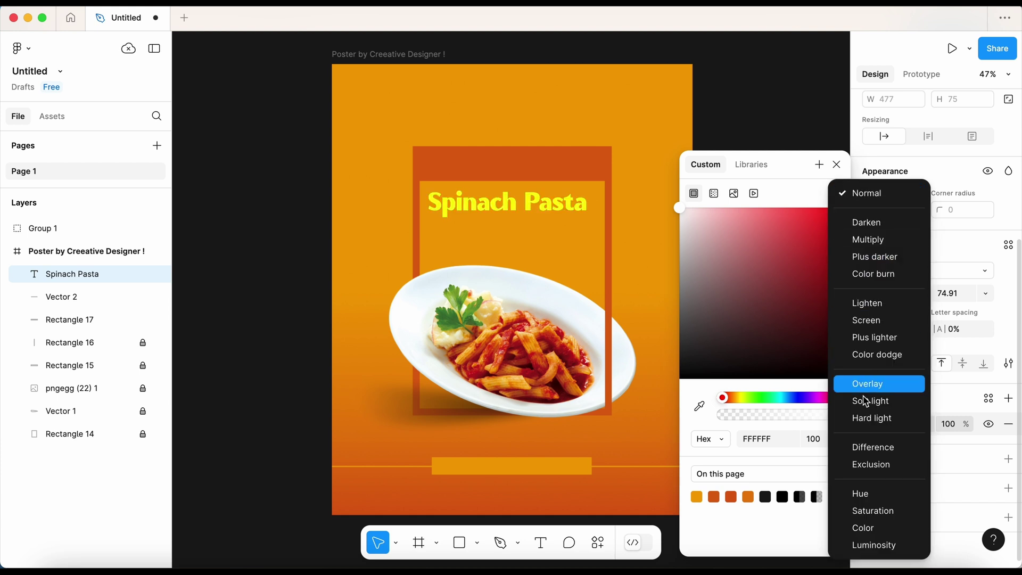
click(880, 392)
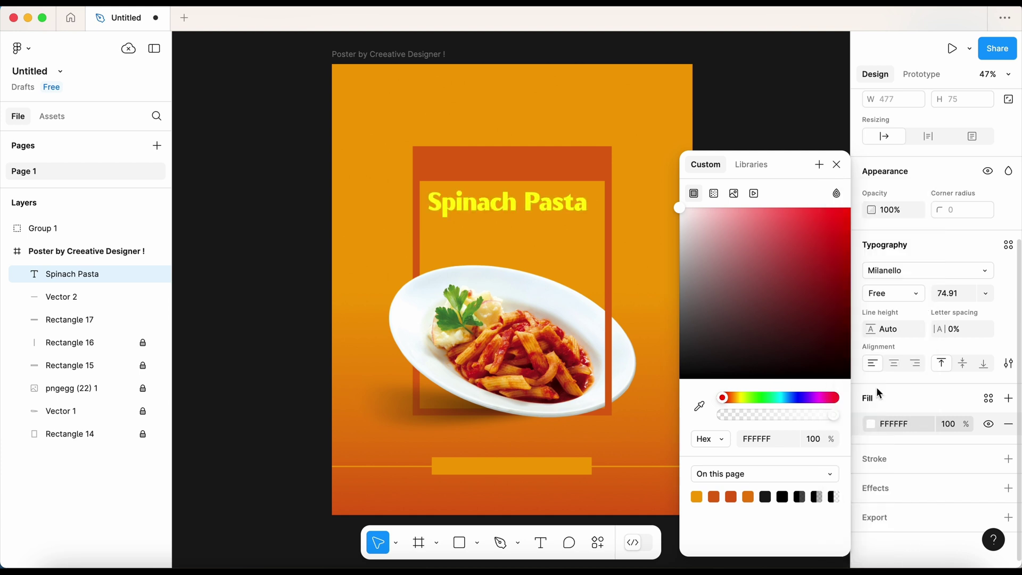
click(838, 165)
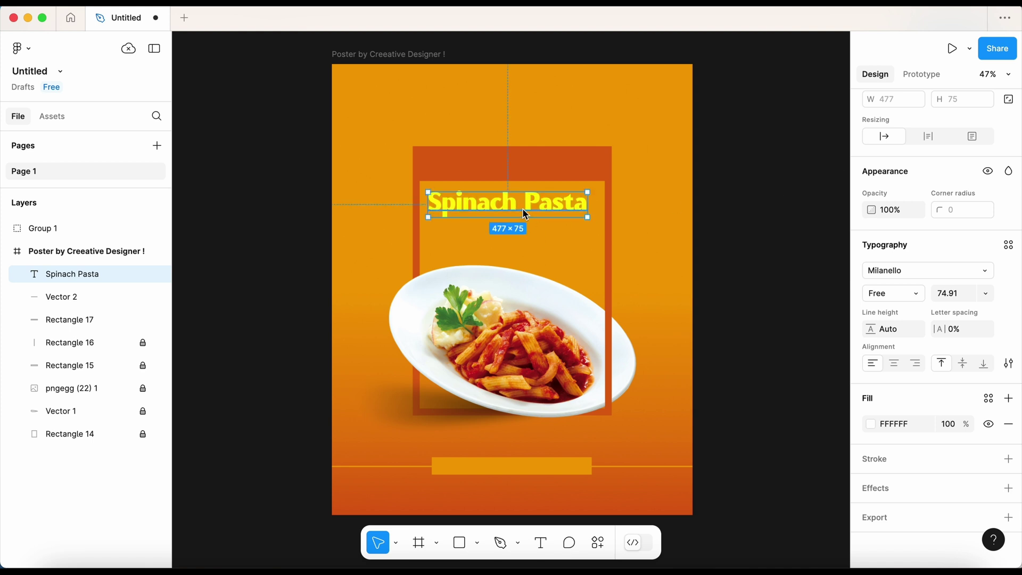
Centre the Spinach Pasta title, duplicate it, and lock the original, Vector 2 and Rectangle 17
drag(522, 209, 550, 216)
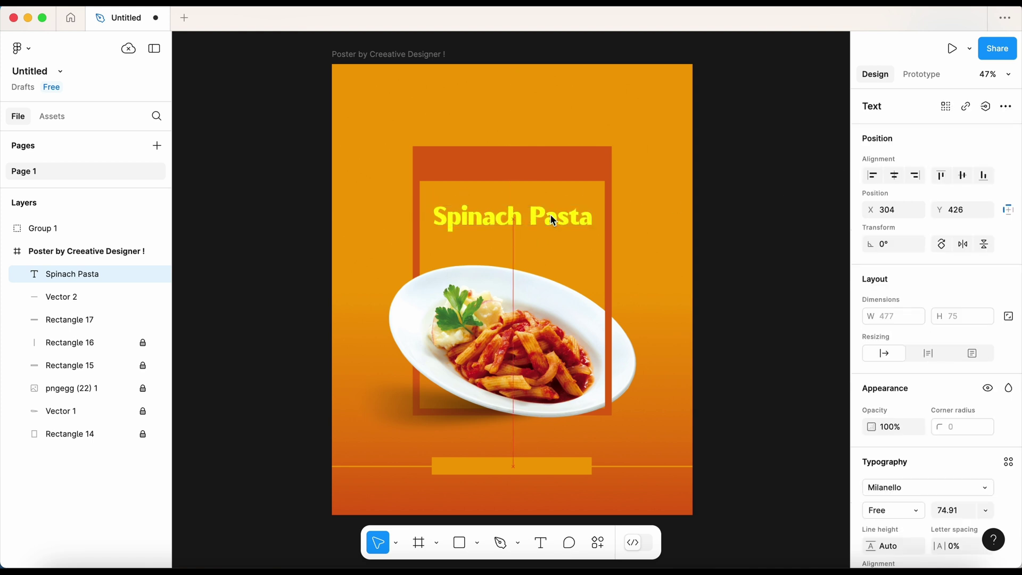
click(567, 254)
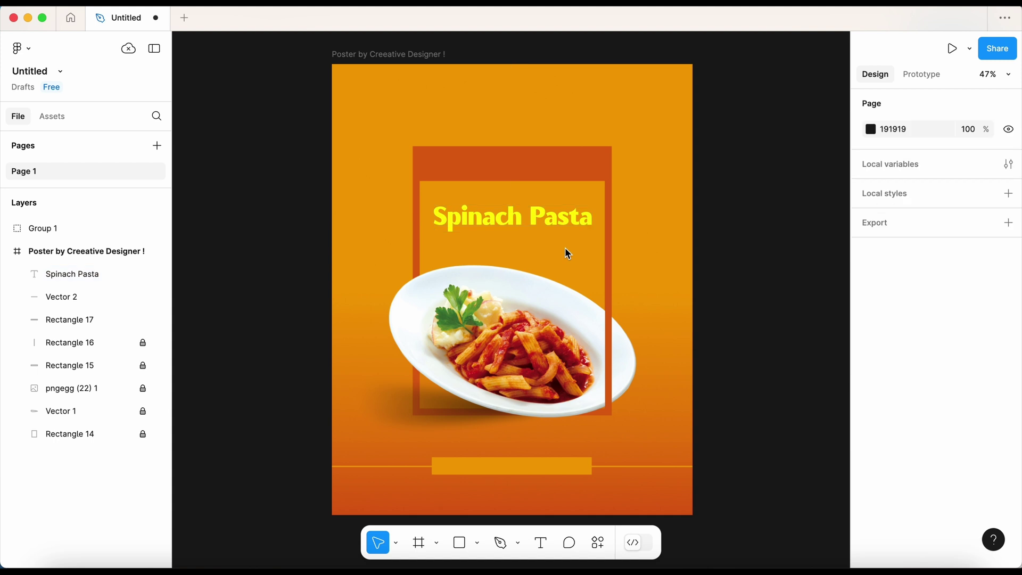
click(539, 218)
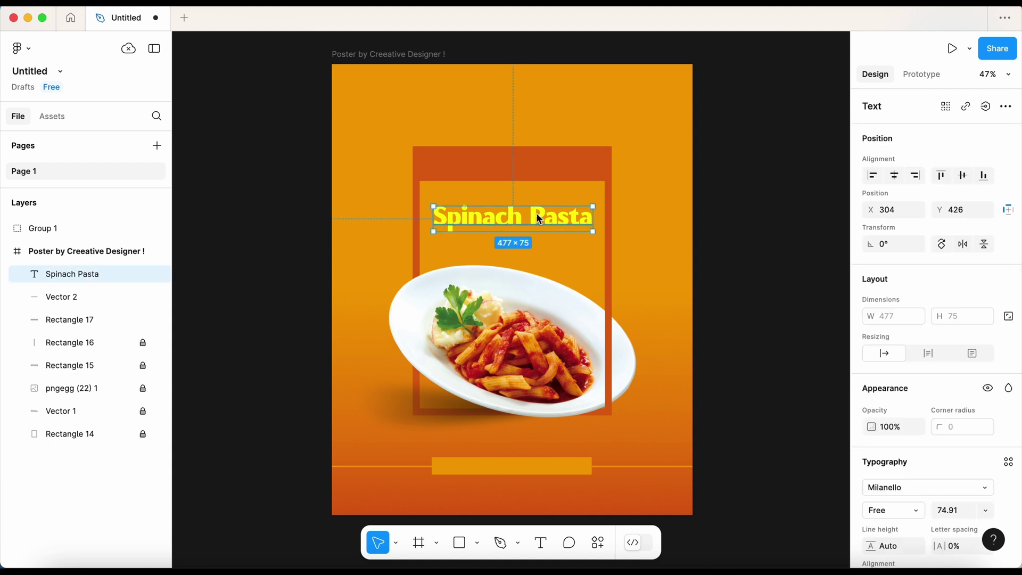
key(super+d)
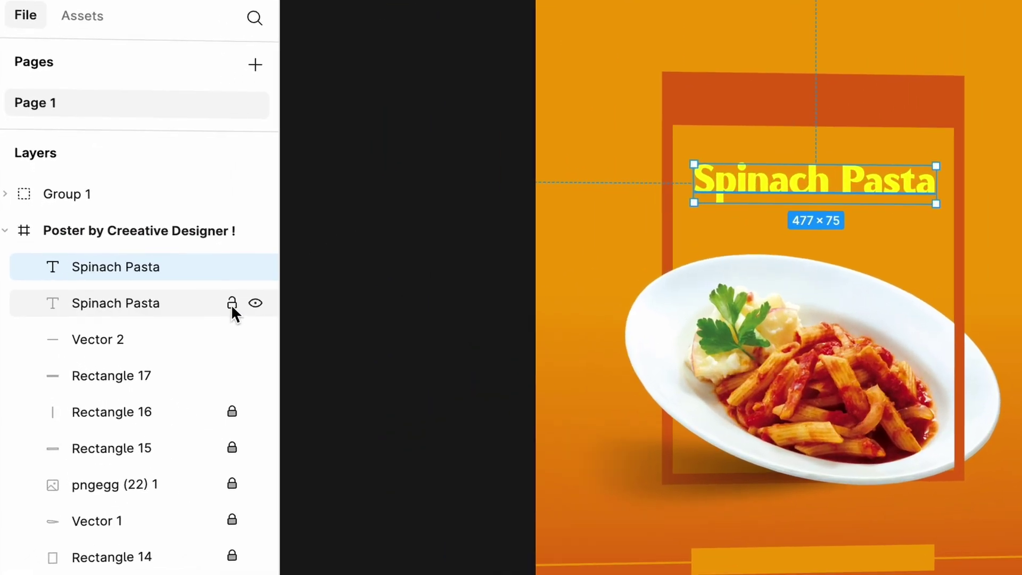
click(232, 303)
click(232, 339)
click(231, 374)
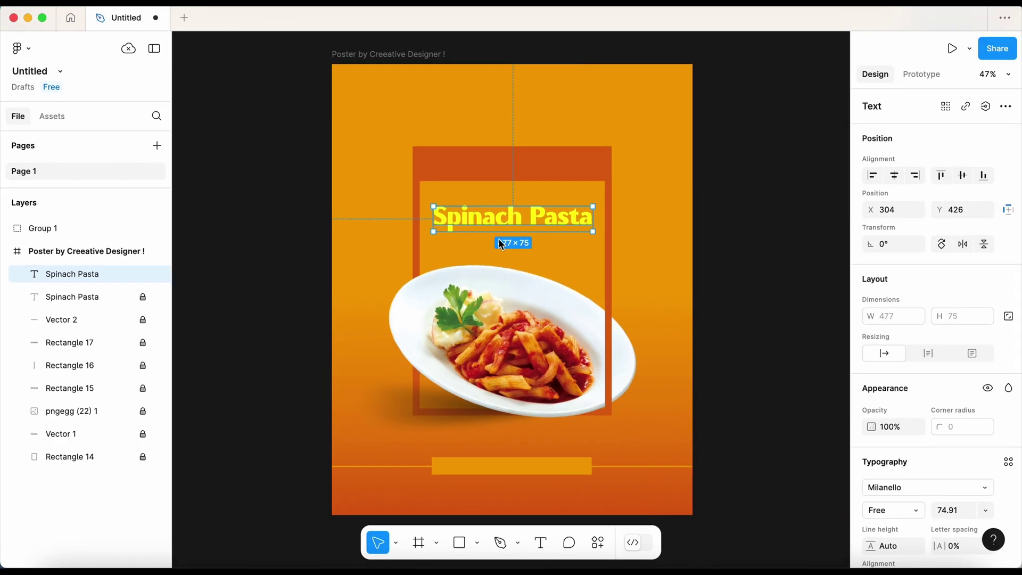
Move the title copy above the original and retype it as 'Deal of the Day'
drag(517, 218, 517, 199)
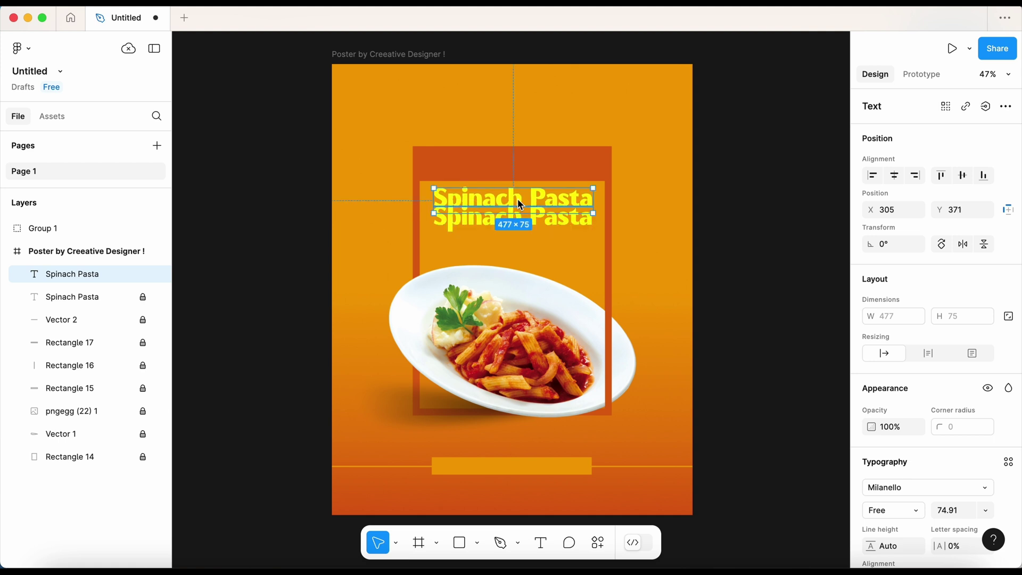
double_click(518, 199)
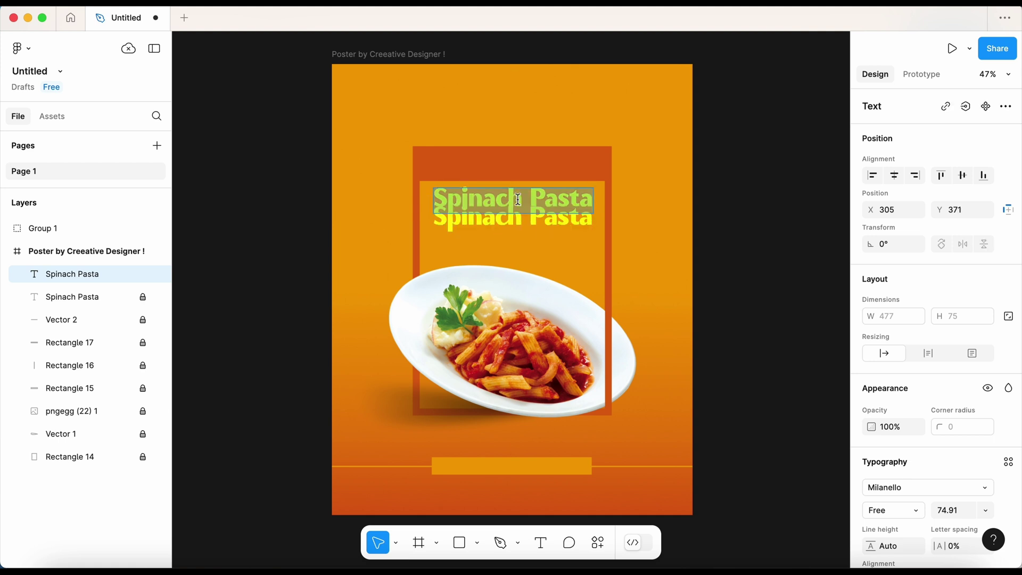
key(BackSpace)
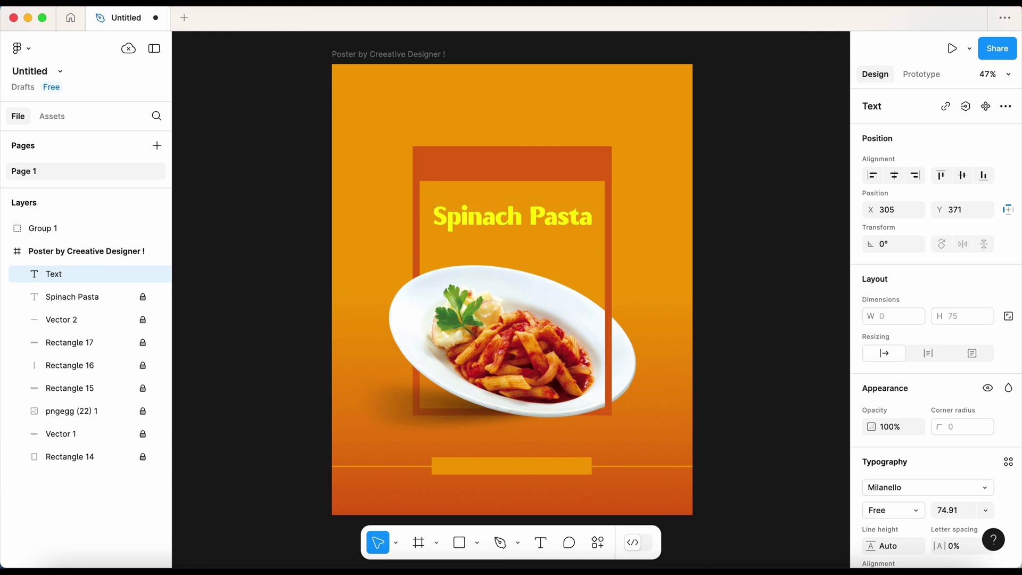
text(Deal)
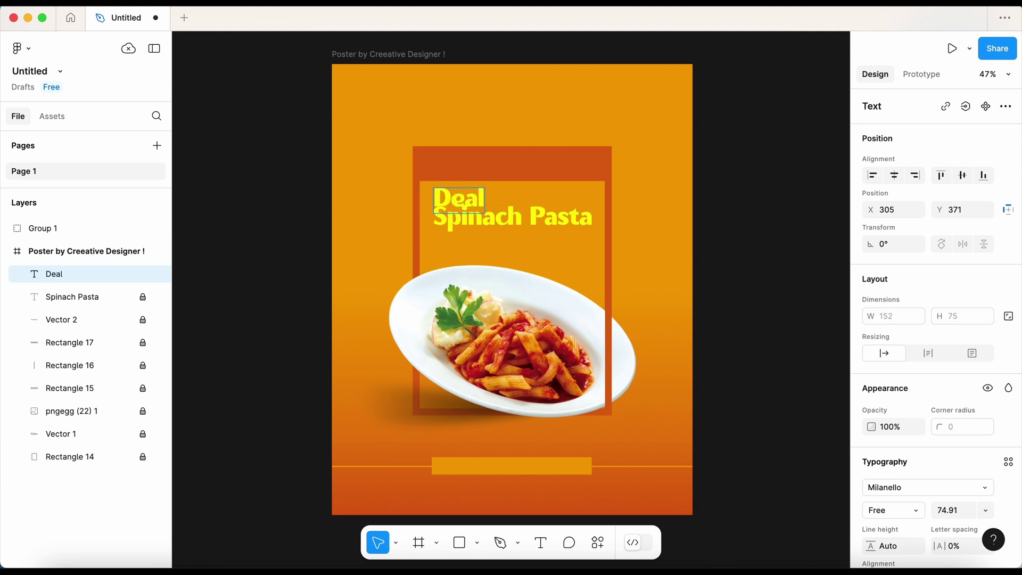
text( of the Day)
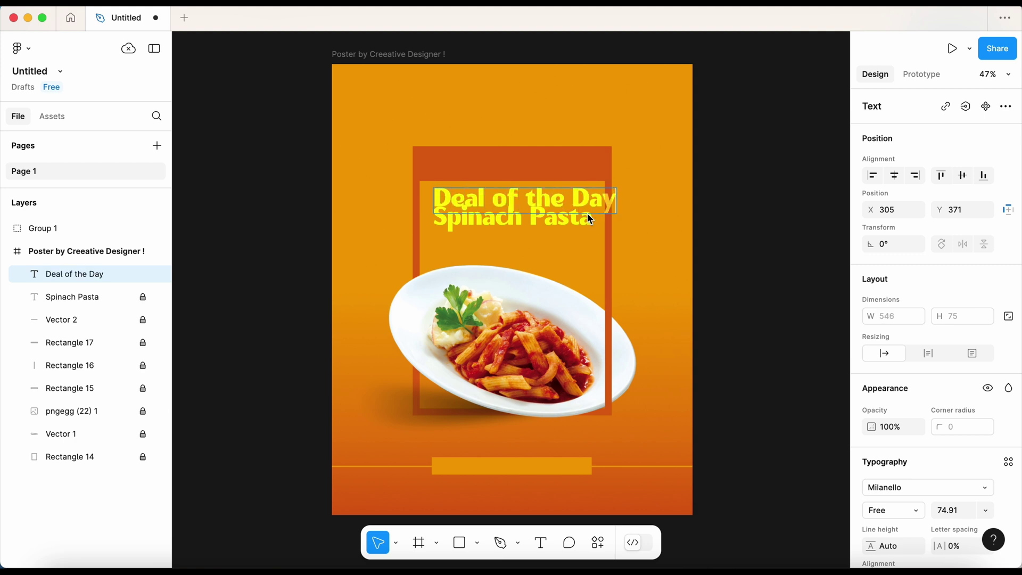
key(Escape)
Scale the Deal of the Day heading down to about 227 × 31 and centre it above Spinach Pasta
click(396, 543)
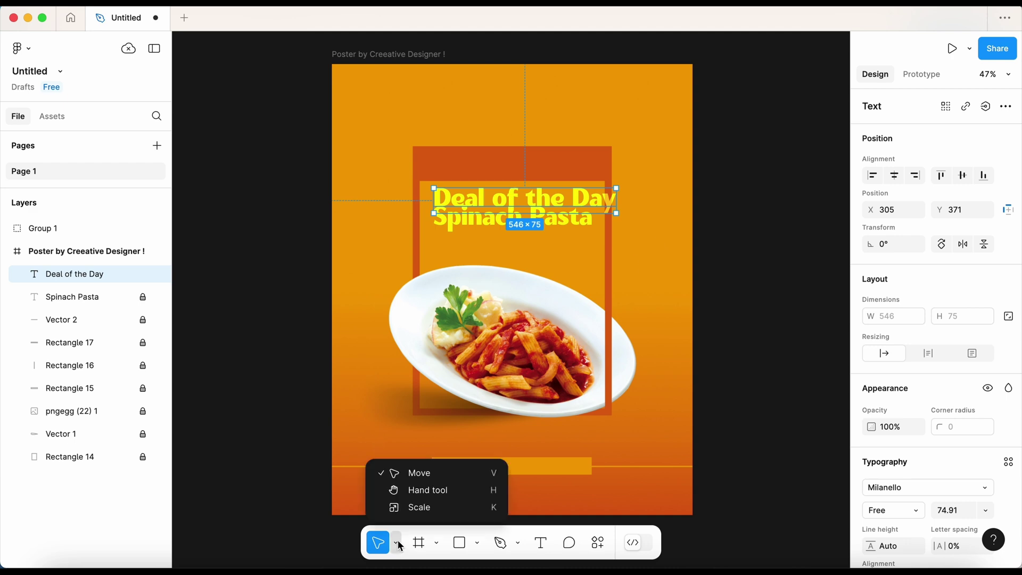
click(423, 506)
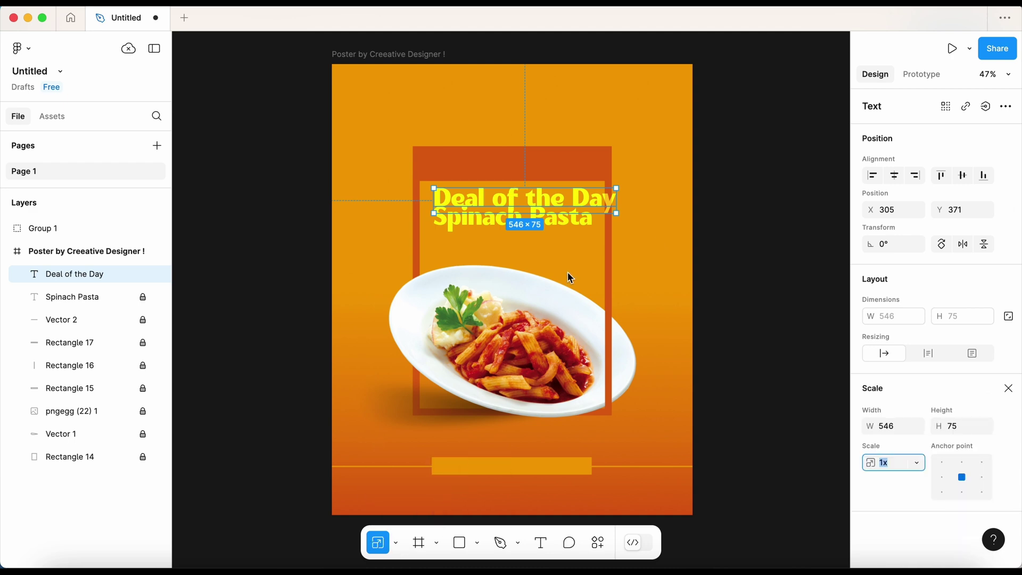
scroll(568, 273, up, 5)
scroll(568, 273, up, 3)
scroll(567, 272, up, 3)
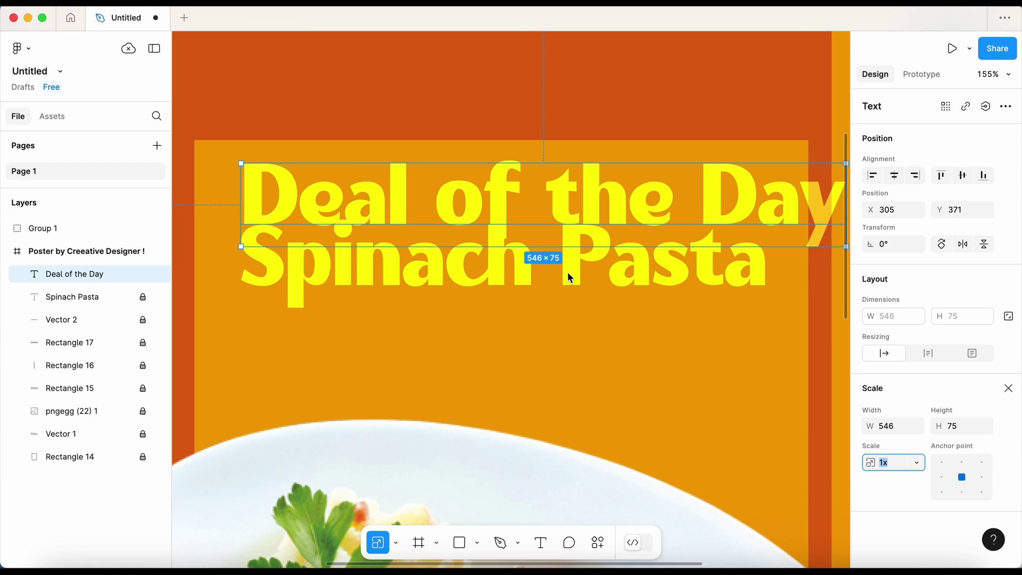
scroll(568, 272, down, 2)
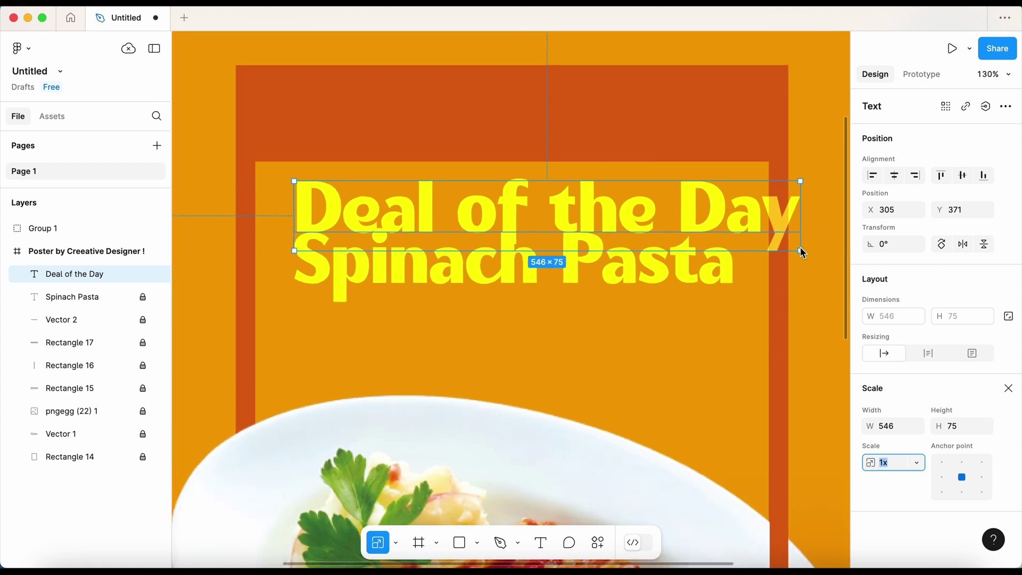
mouse_move(801, 249)
mouse_down()
mouse_move(586, 189)
mouse_move(505, 182)
mouse_up()
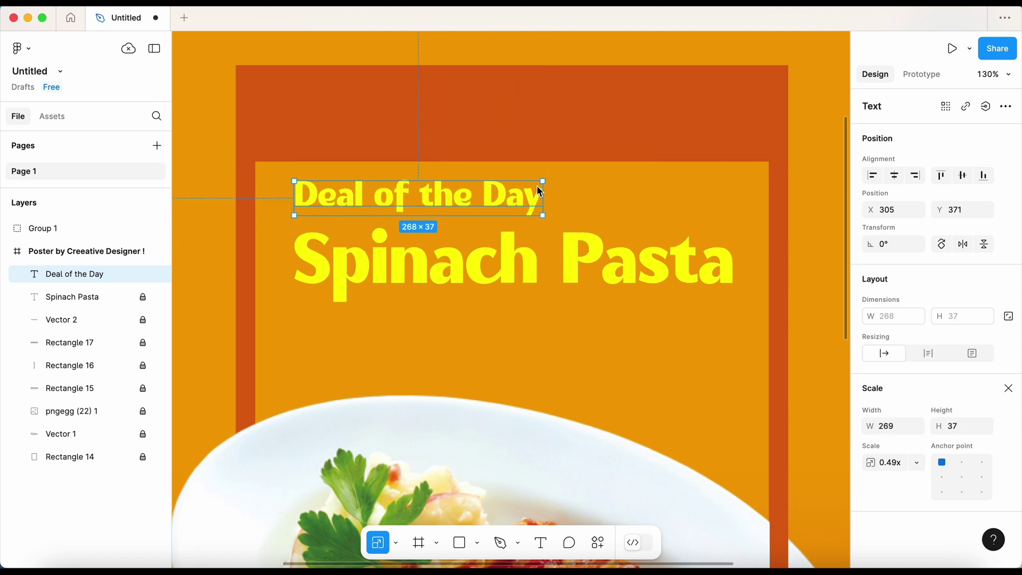
drag(415, 201, 539, 224)
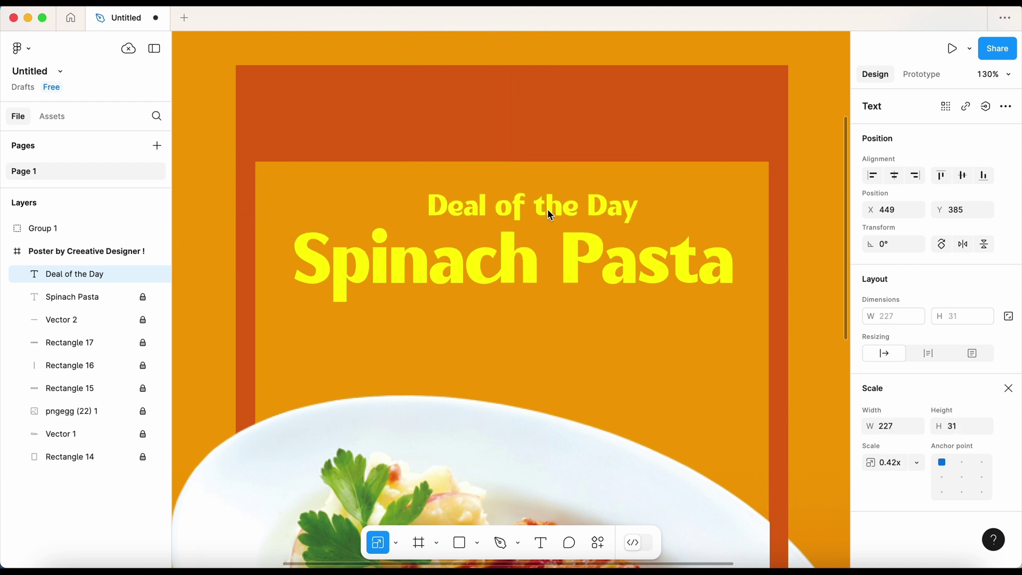
Duplicate the Deal of the Day heading
click(554, 314)
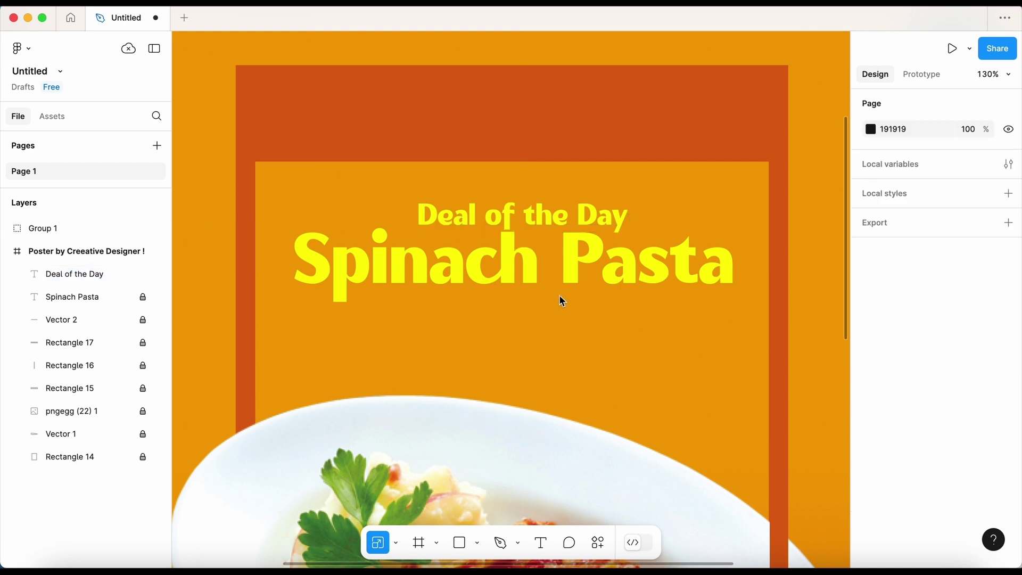
click(538, 212)
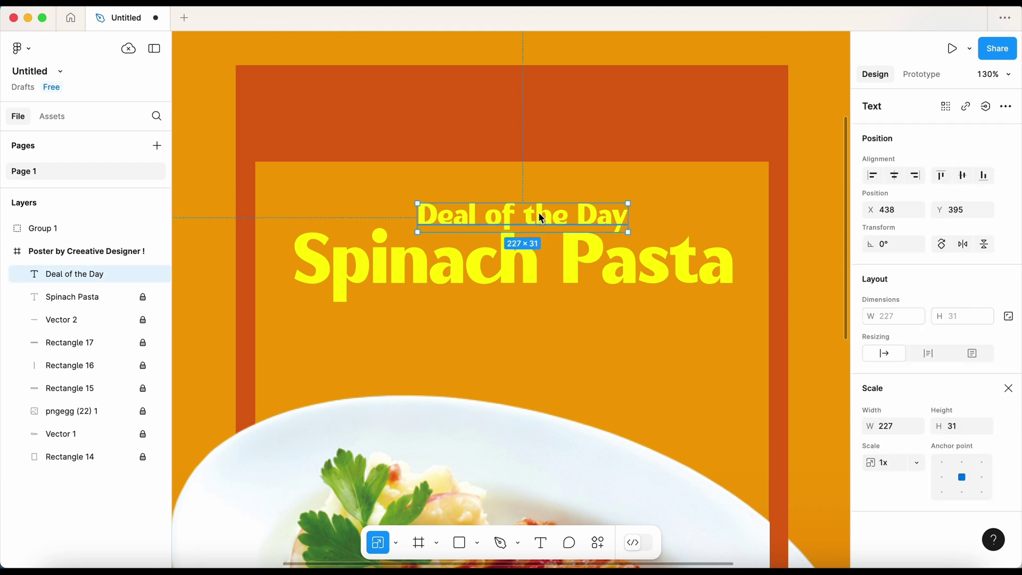
key(ctrl+d)
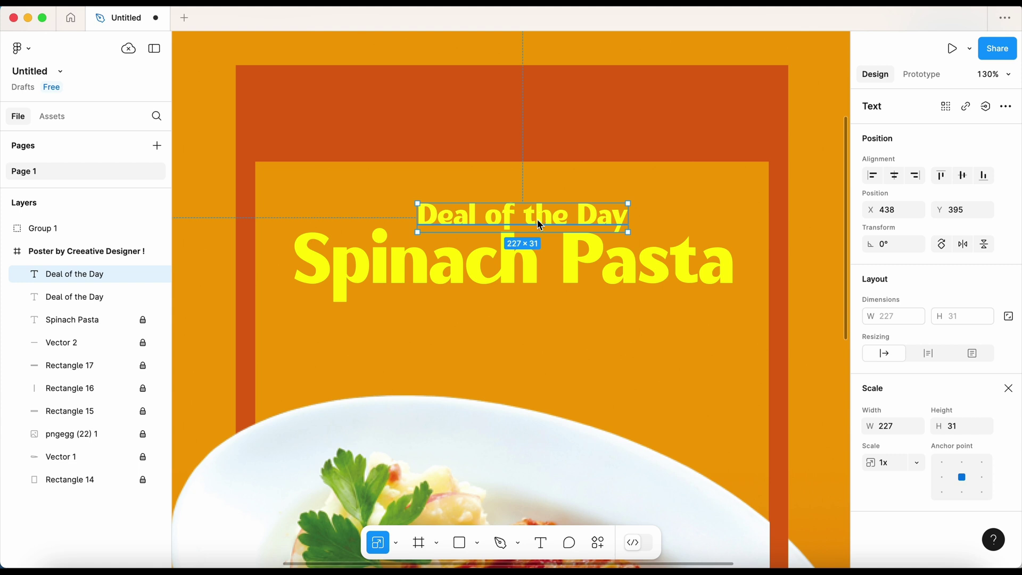
Move the heading copy below Spinach Pasta and retype it as 'experience a delicious meal'
drag(538, 212, 530, 305)
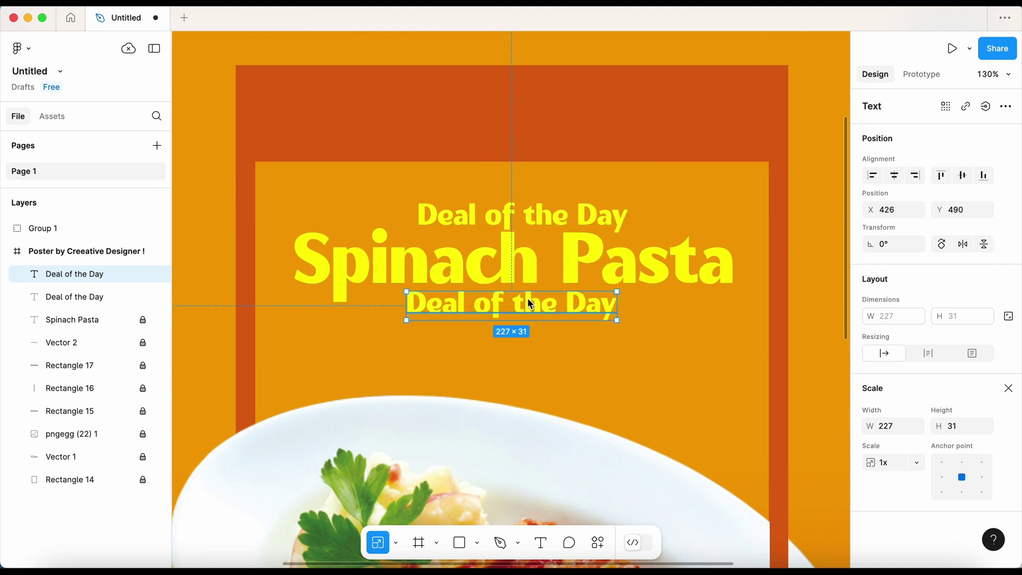
double_click(528, 300)
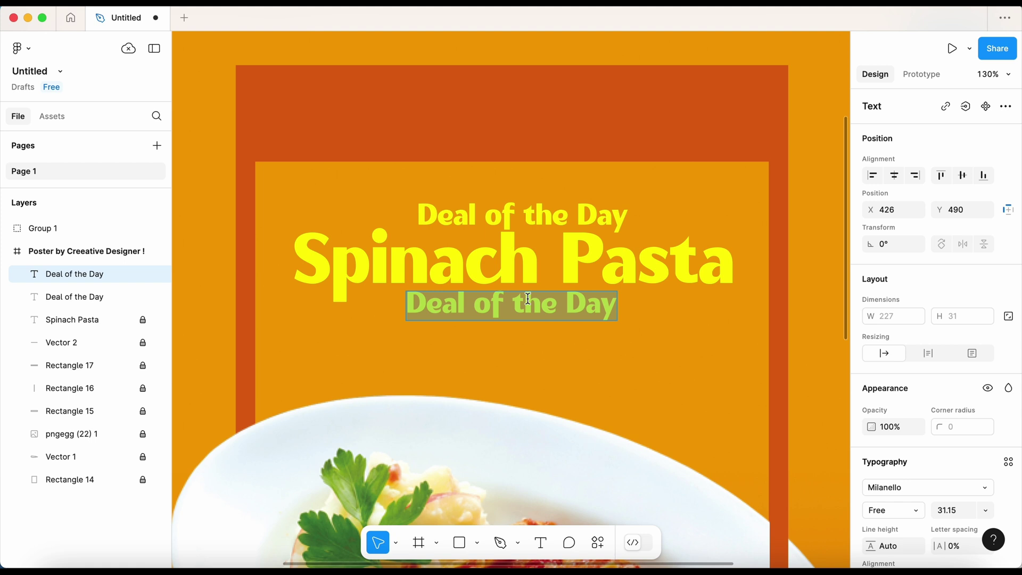
key(BackSpace)
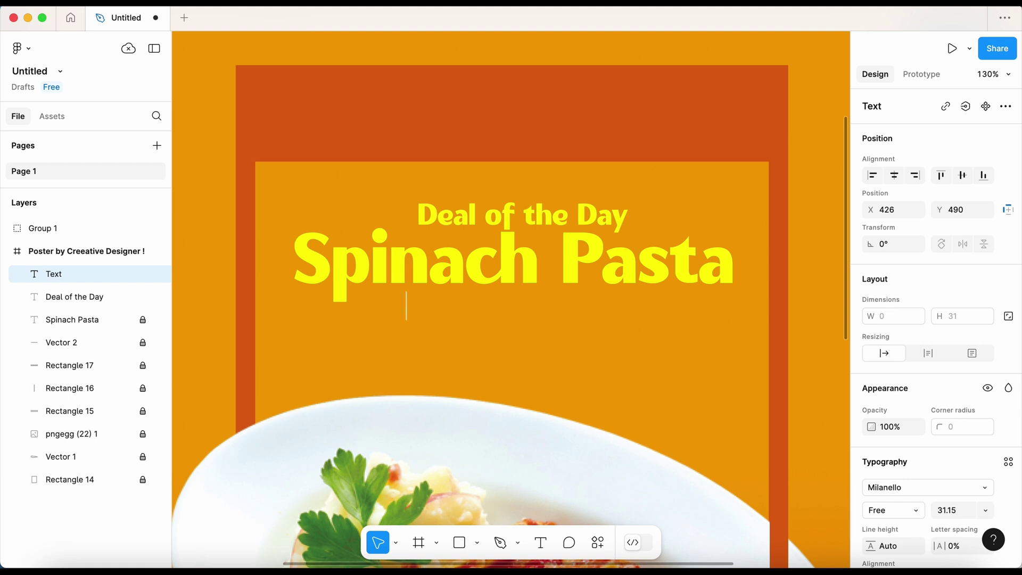
text(exp)
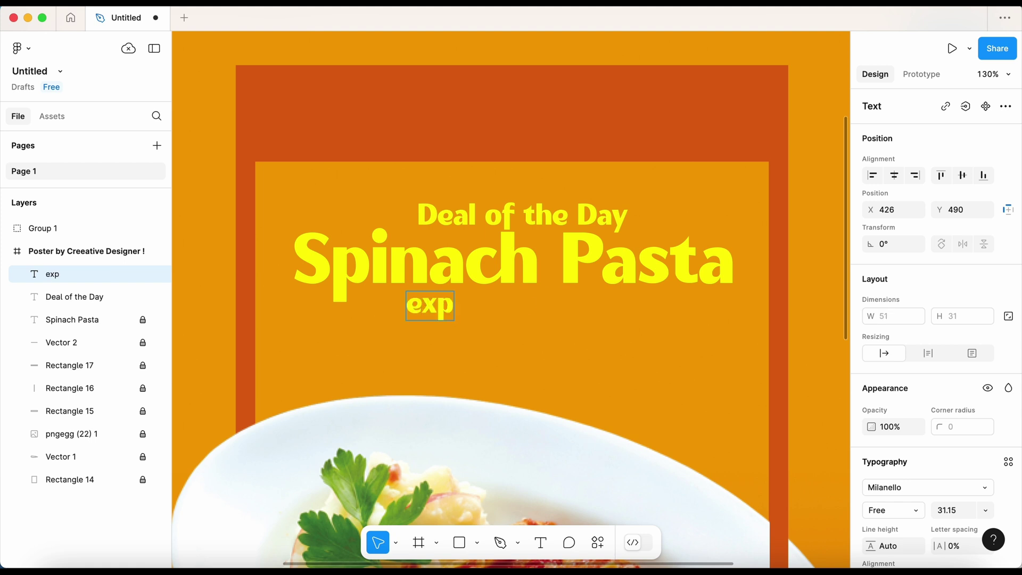
text(eri)
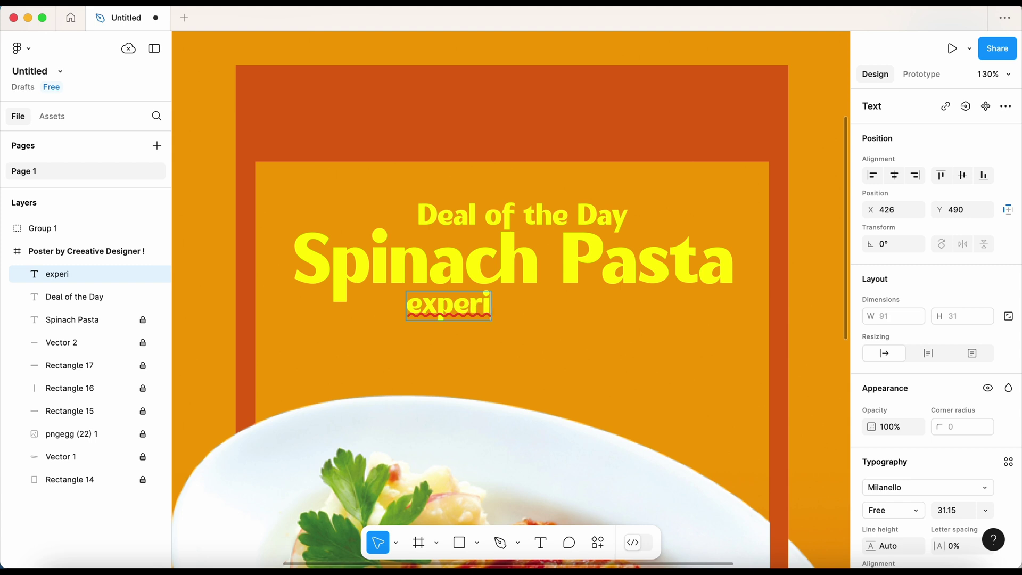
text(ence a d)
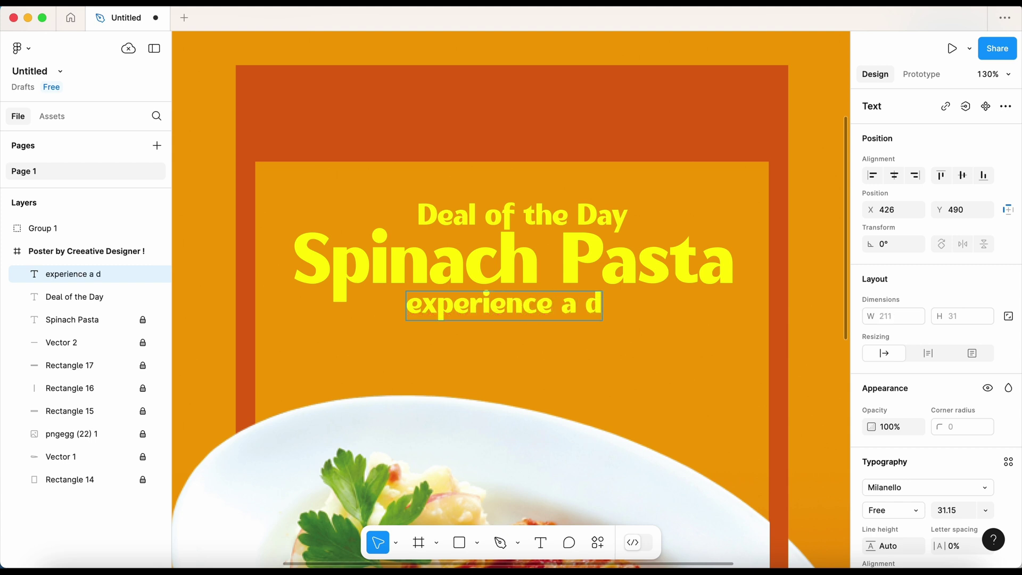
text(elicious m)
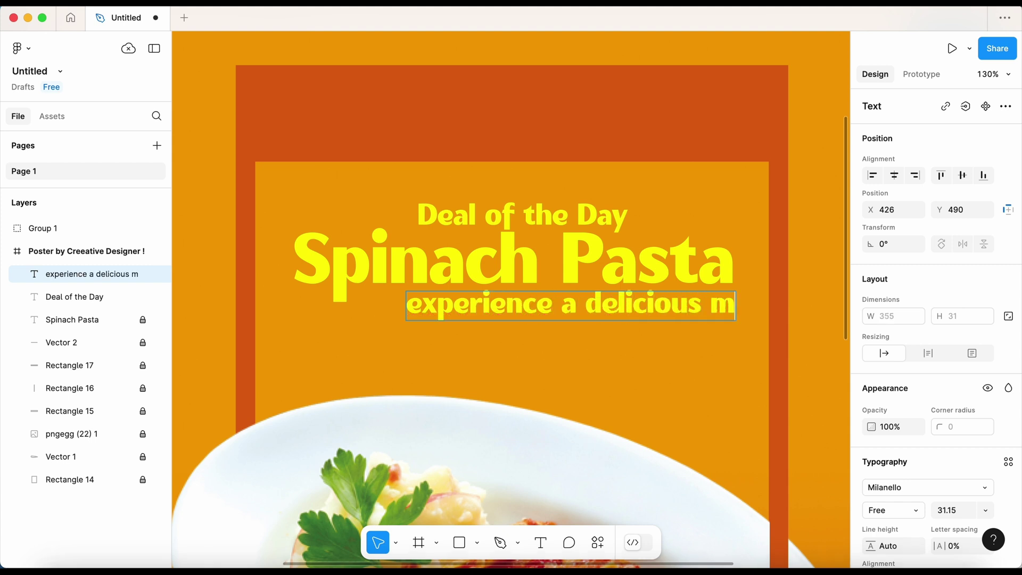
text(eal)
key(Escape)
Shrink the tagline with the Scale tool and extend it with 'with grilled and spicey'
key(k)
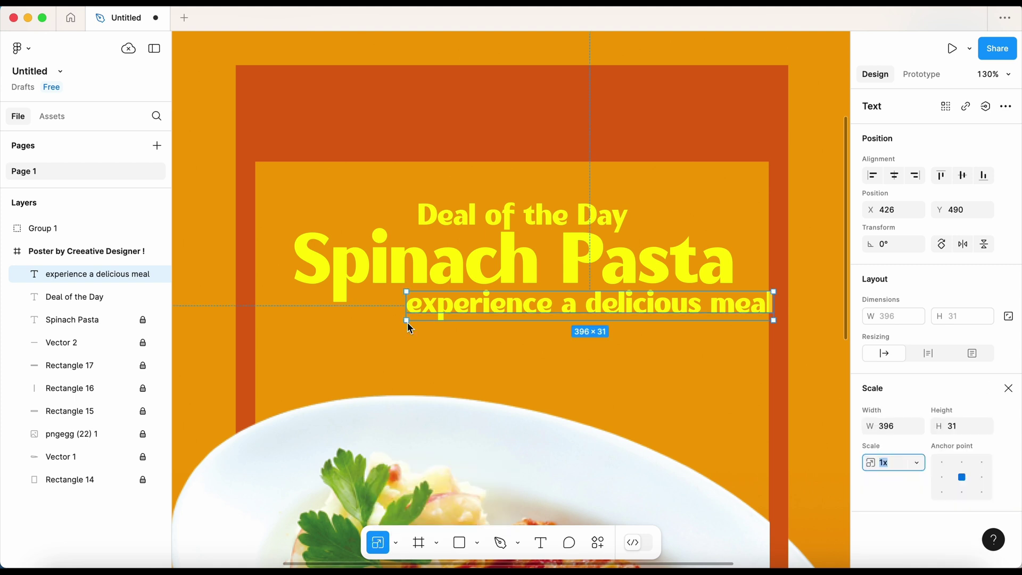
drag(407, 320, 329, 317)
double_click(556, 298)
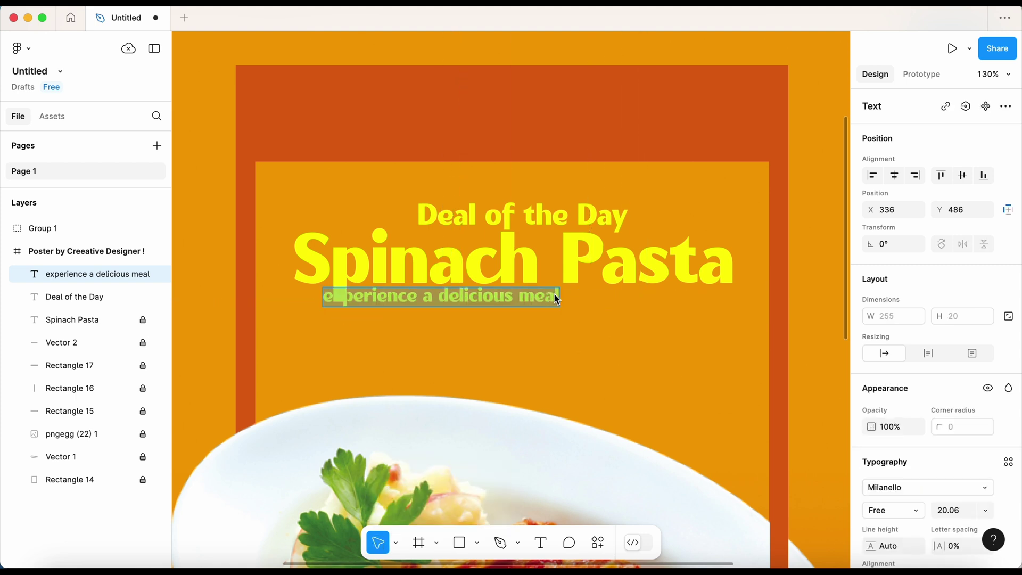
text( with grilled and spicey)
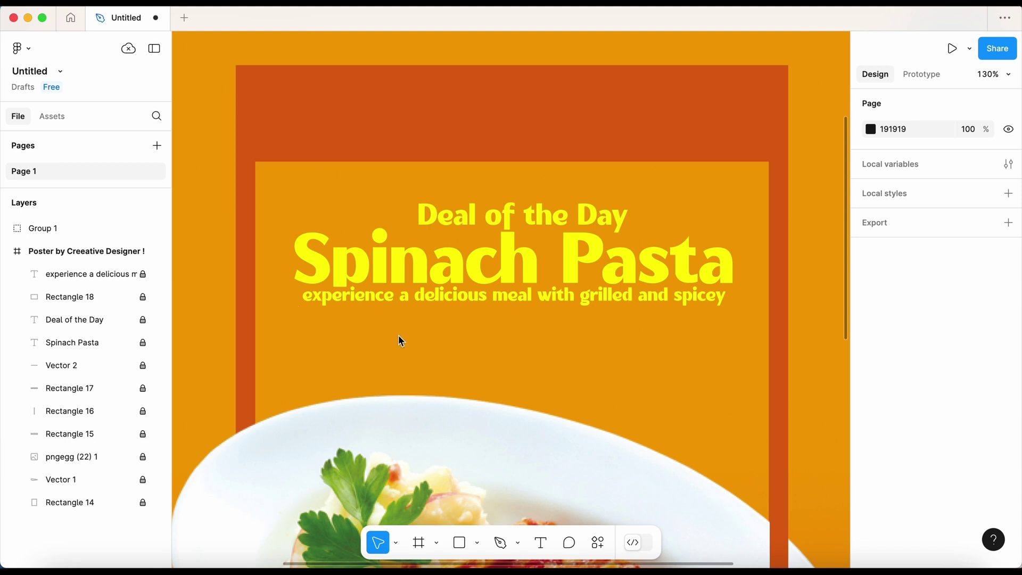
key(shift+1)
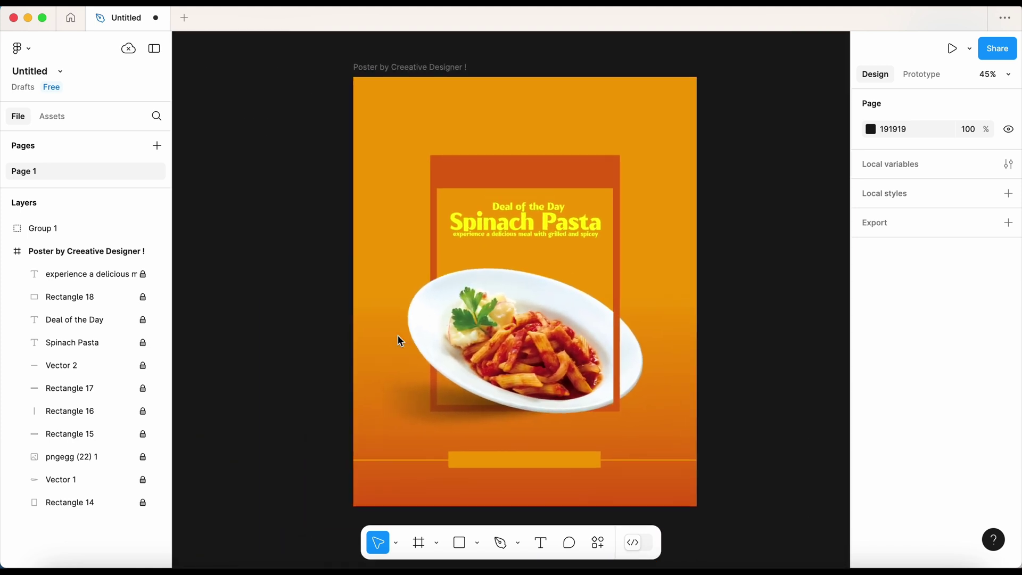
Select the Deal of the Day layer in the Layers panel and paste a duplicate of it
scroll(400, 340, up, 3)
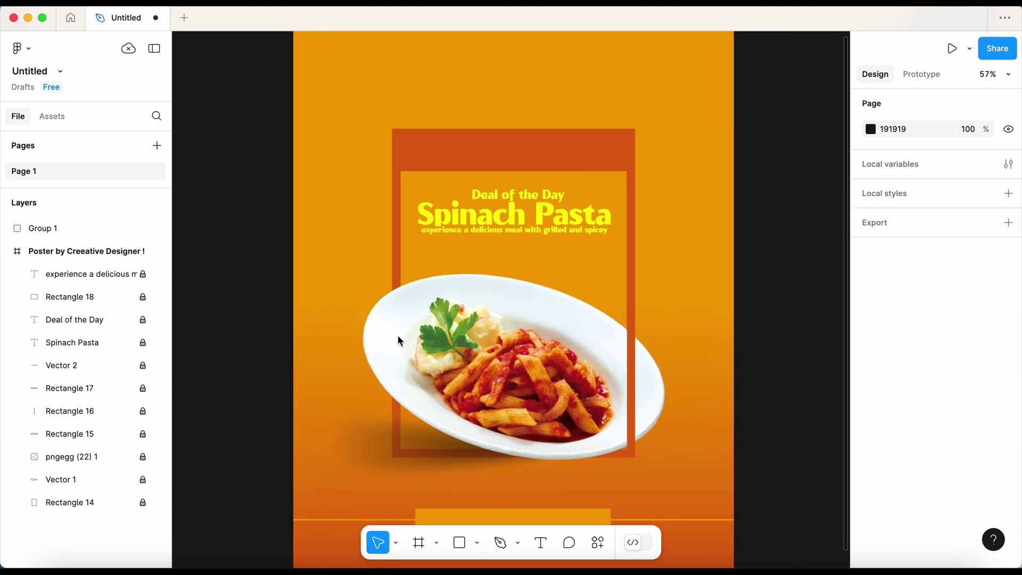
scroll(399, 341, down, 5)
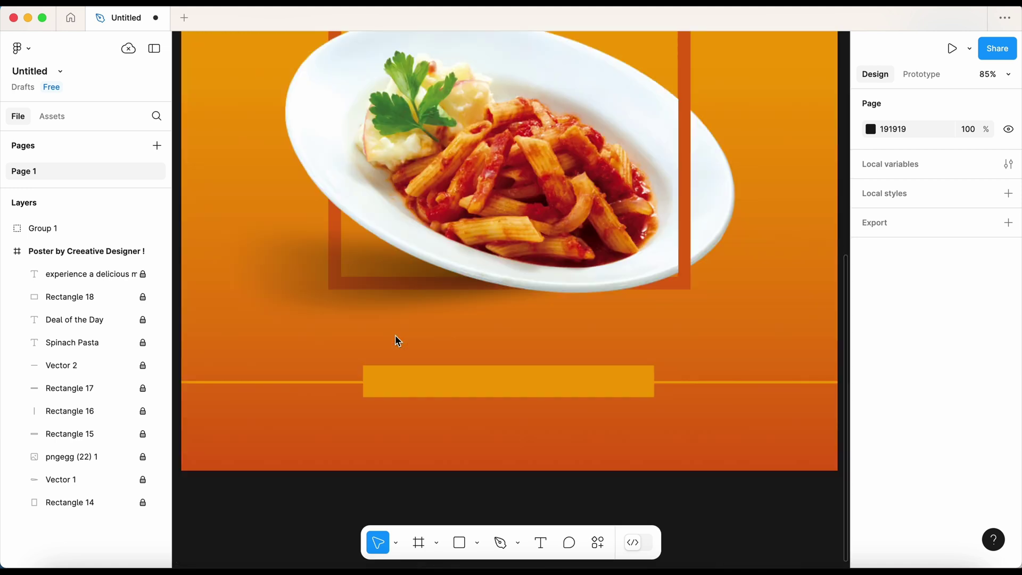
scroll(398, 340, up, 3)
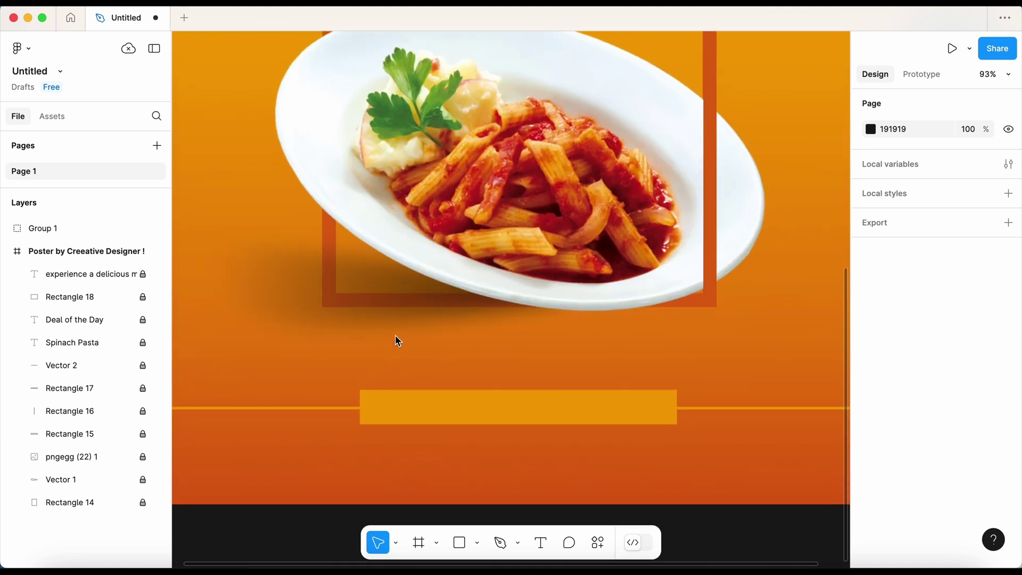
click(109, 276)
click(102, 319)
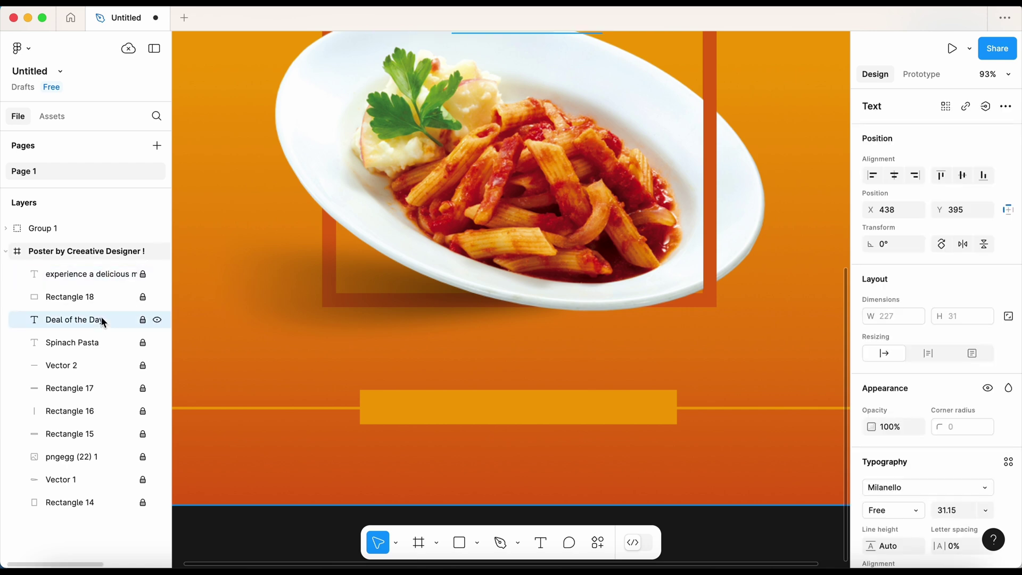
key(ctrl+v)
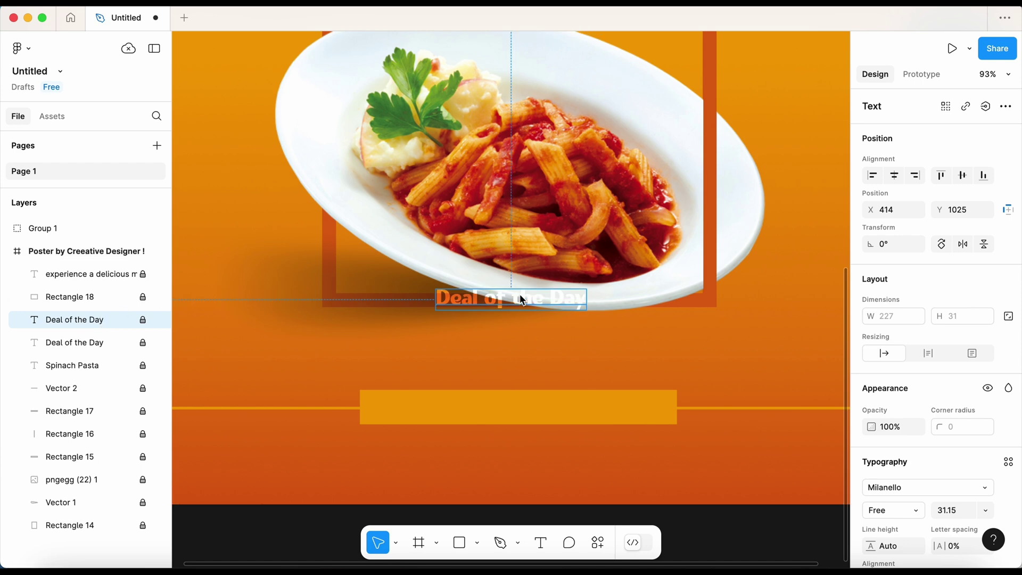
key(Escape)
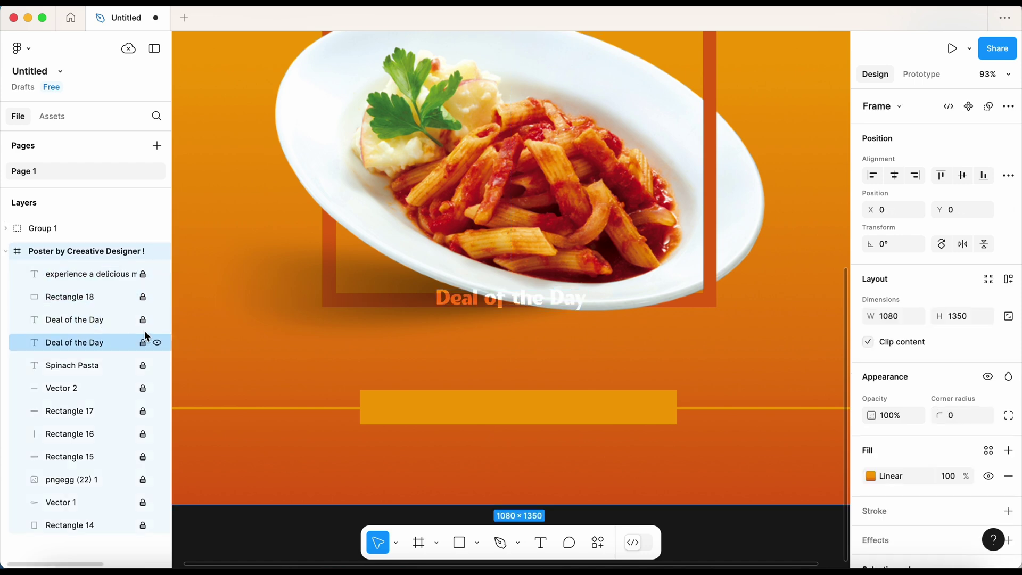
Unlock the copied Deal of the Day heading and move it onto the yellow bar
click(143, 320)
click(434, 326)
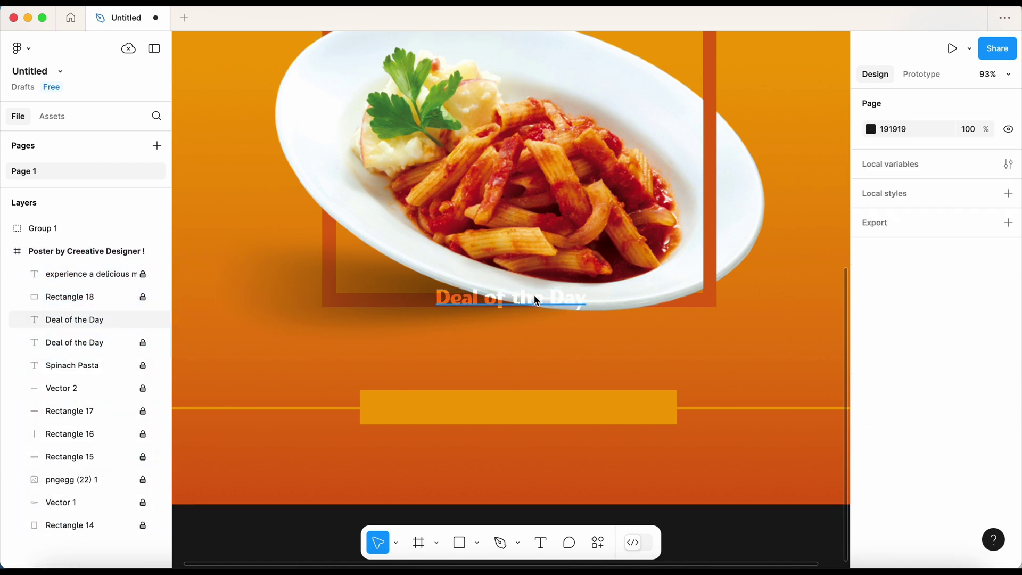
click(536, 301)
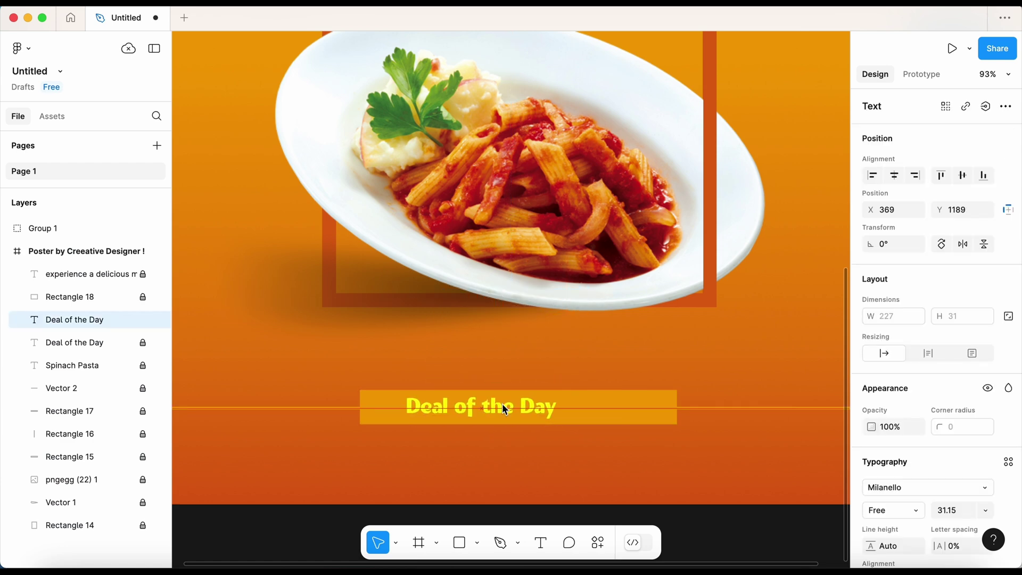
drag(535, 321, 468, 410)
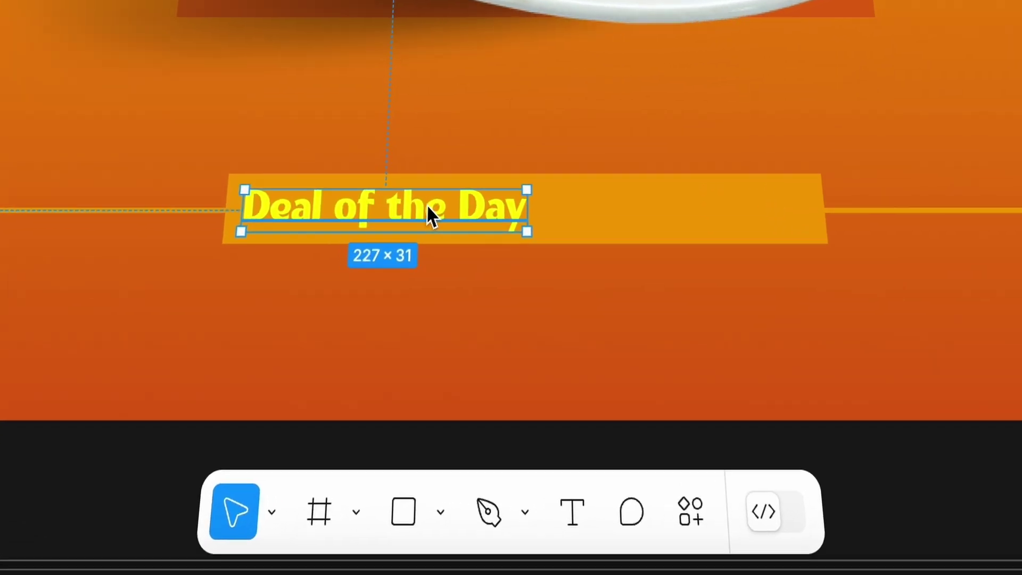
Retype the heading as 'CONTACT US FOR BOOKING' plus a phone number, placed at the bar's right end
double_click(427, 207)
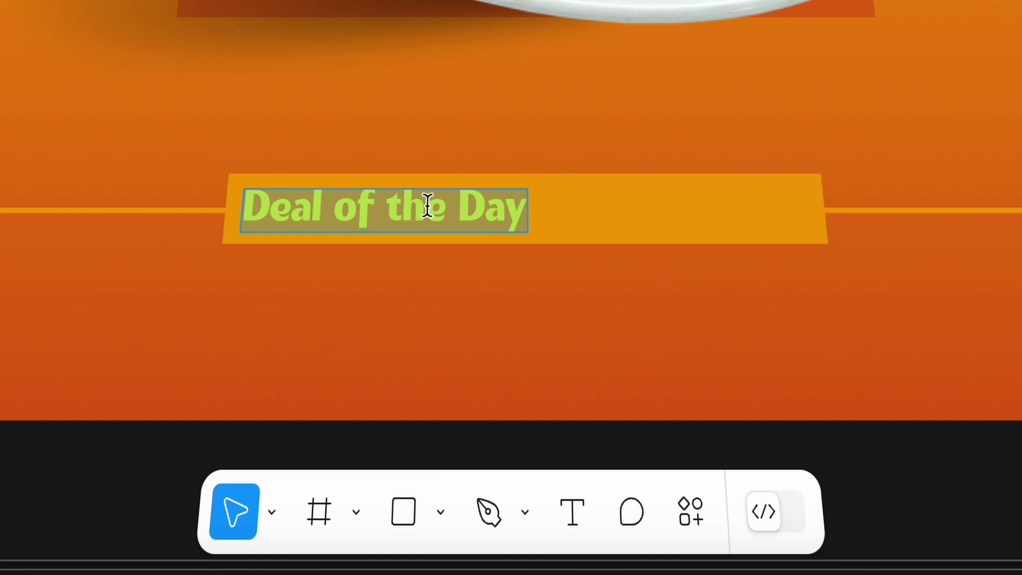
key(BackSpace)
text(CO)
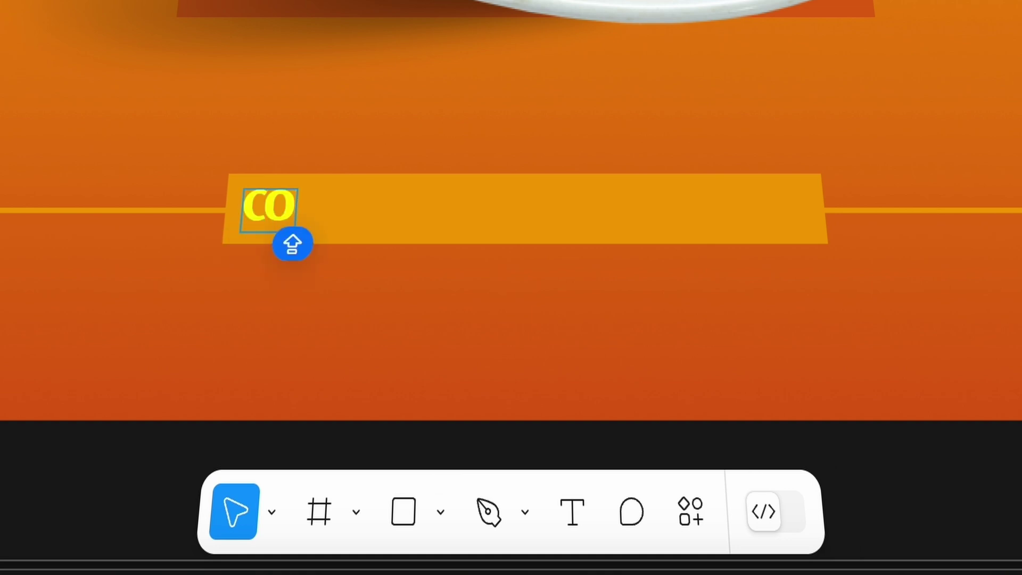
text(NTACT US FOR BOOKING)
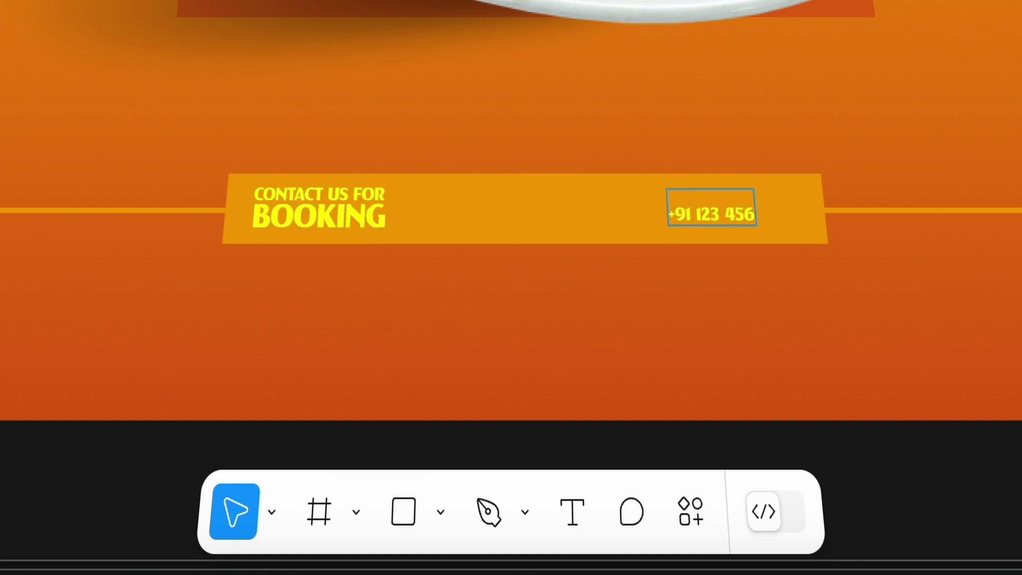
text( 123 456 789)
key(Escape)
mouse_move(733, 205)
mouse_down()
mouse_move(748, 184)
mouse_move(771, 192)
mouse_up()
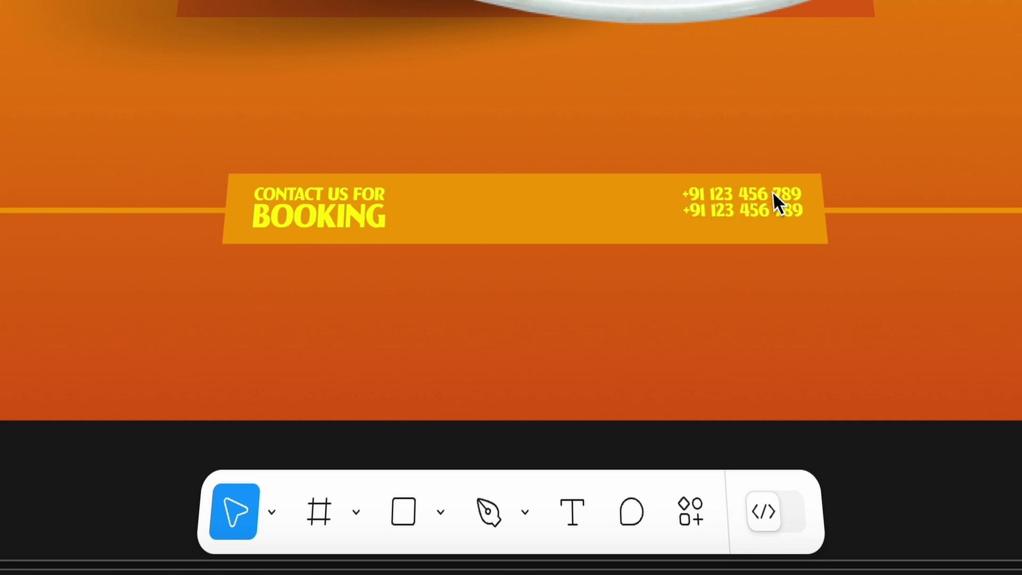
Scale the two phone-number lines up to about 124 × 49 and fit them into the bar's right end
drag(616, 131, 821, 289)
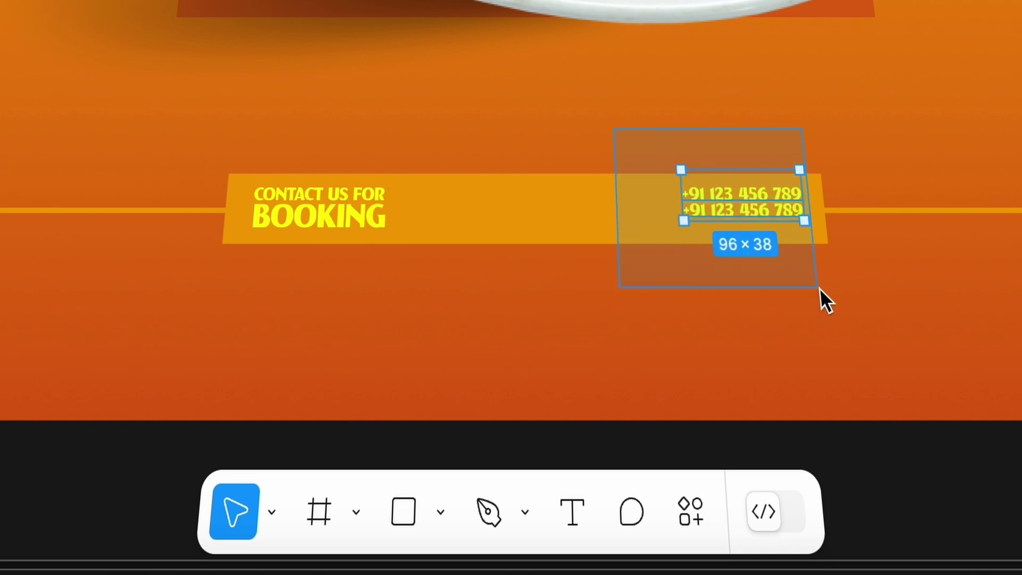
click(269, 514)
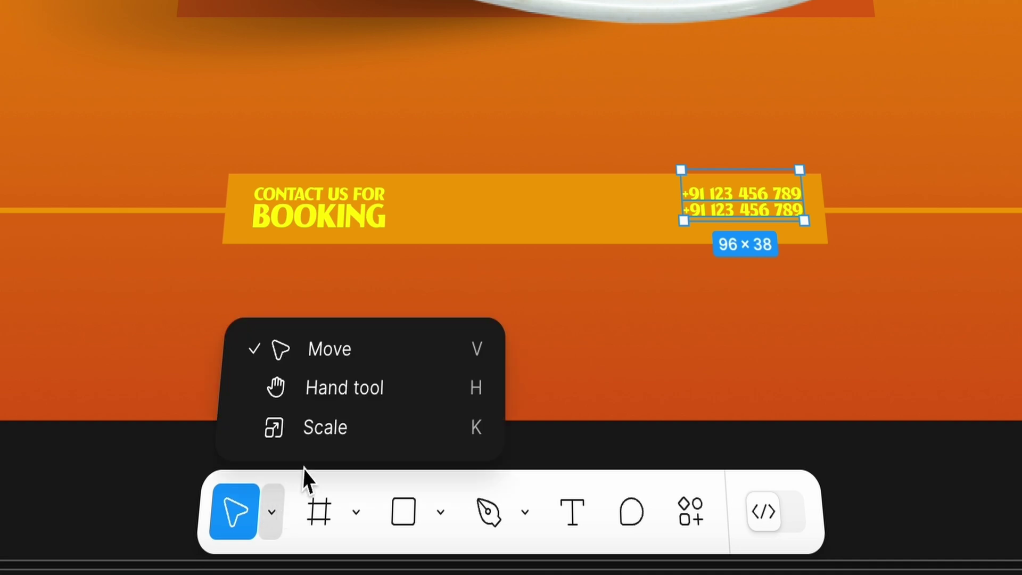
click(325, 427)
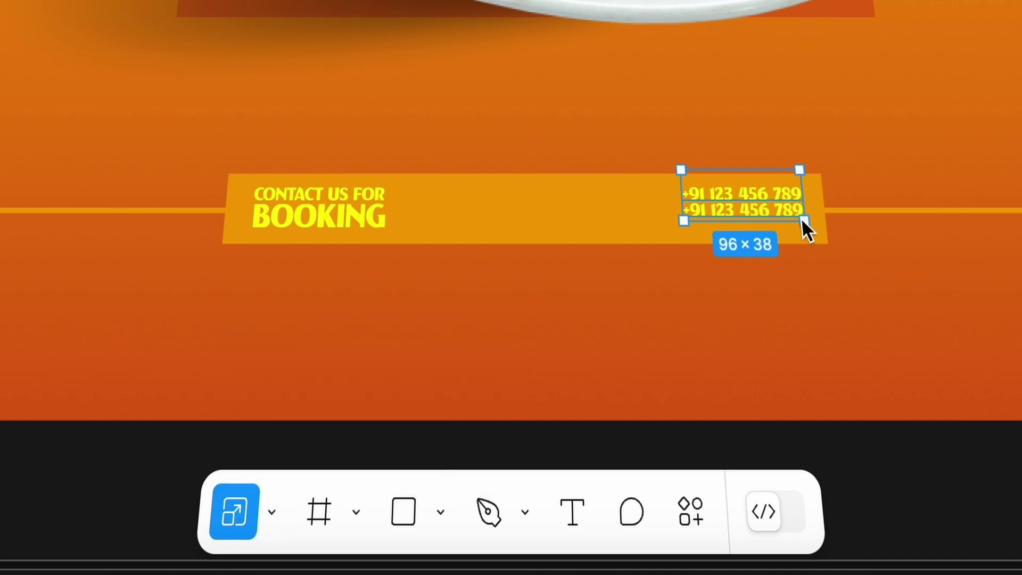
drag(803, 218, 840, 236)
drag(790, 210, 751, 205)
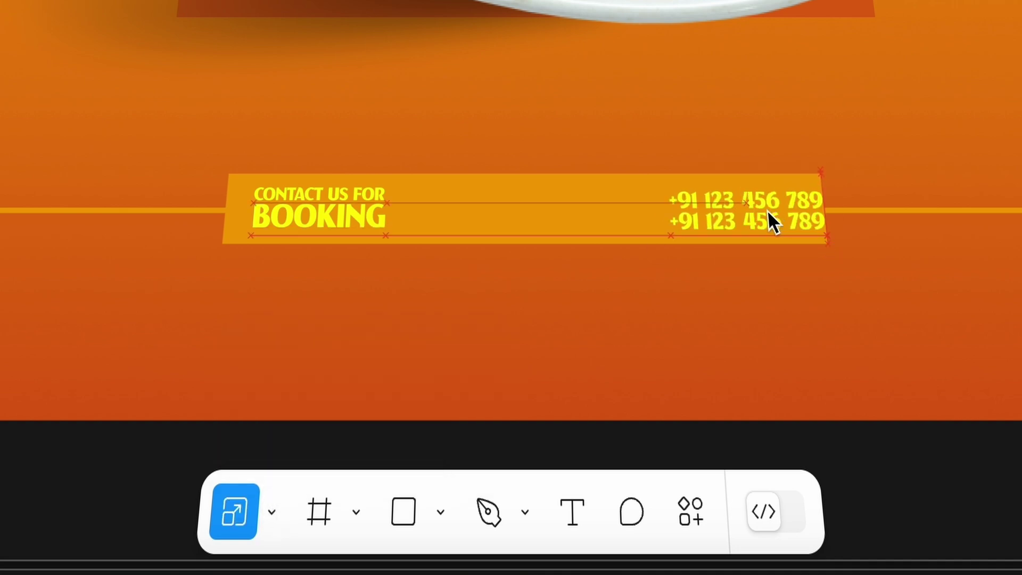
click(803, 342)
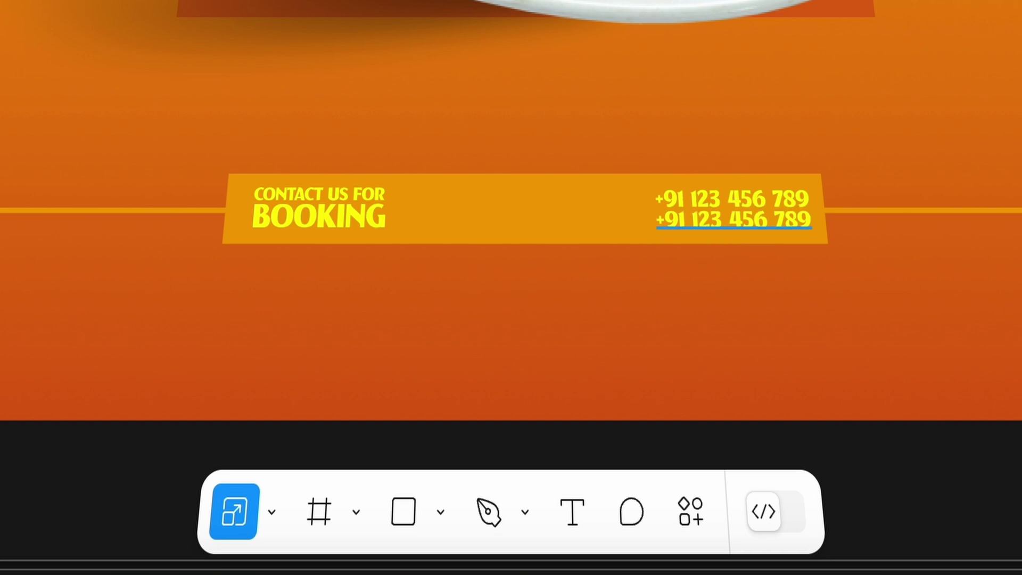
Draw a straight pen line from just right of BOOKING to just left of the phone numbers
click(474, 488)
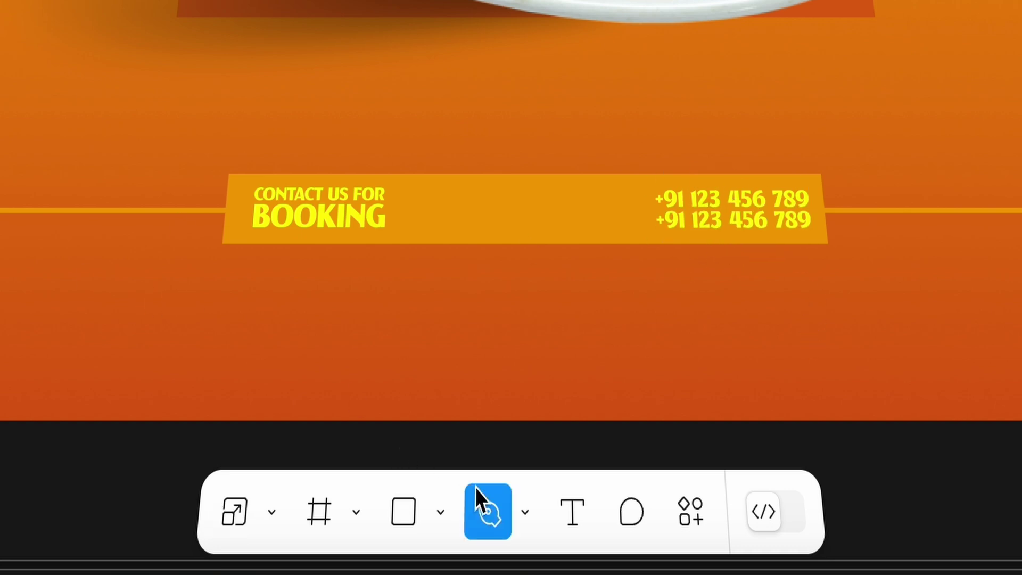
click(424, 210)
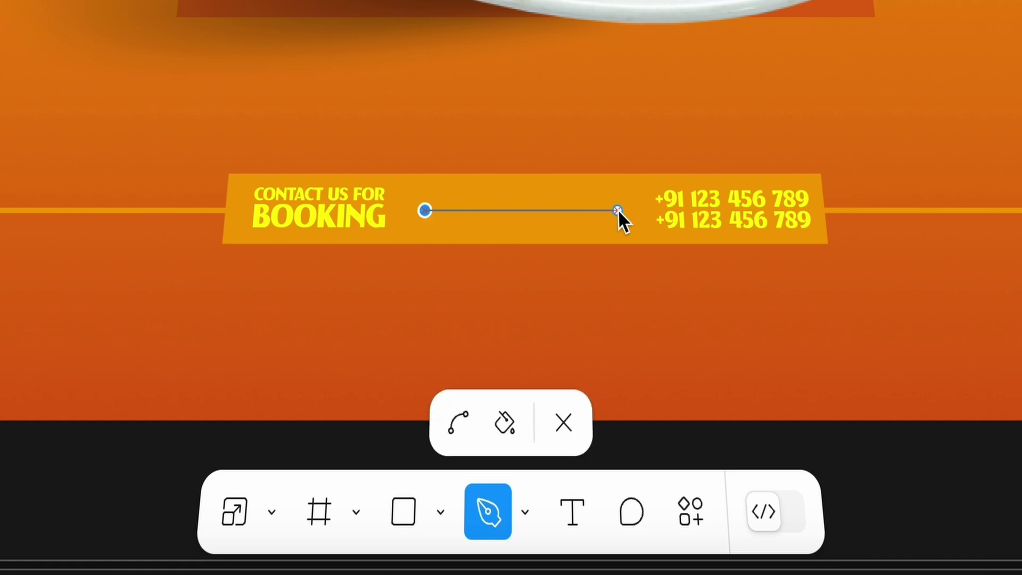
click(617, 211)
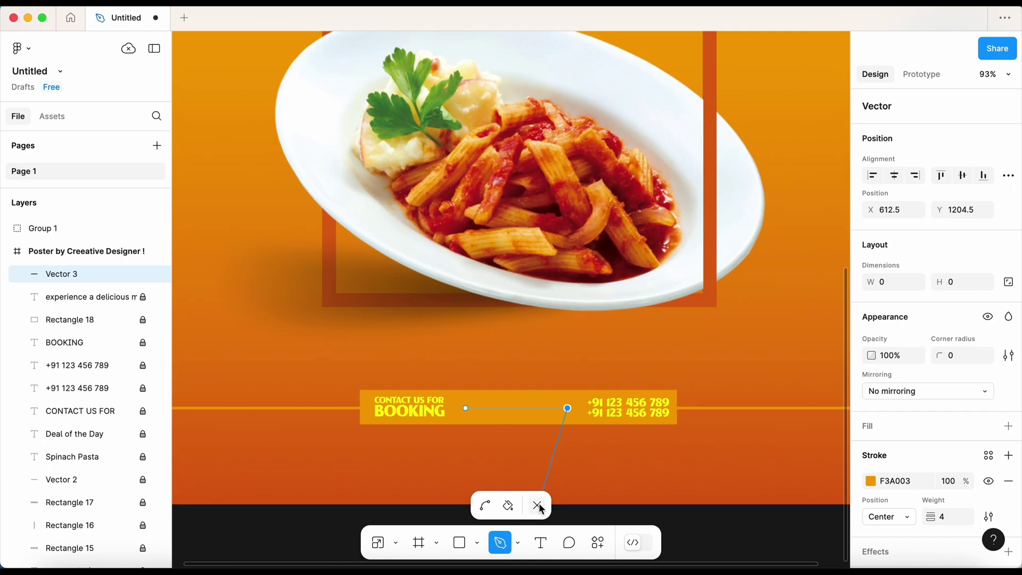
click(539, 506)
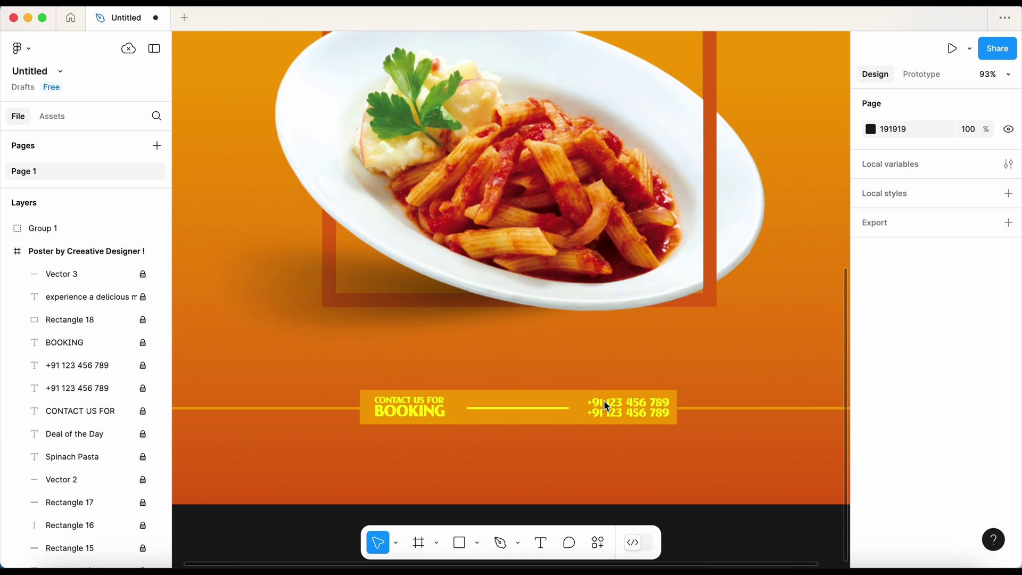
scroll(604, 401, down, 5)
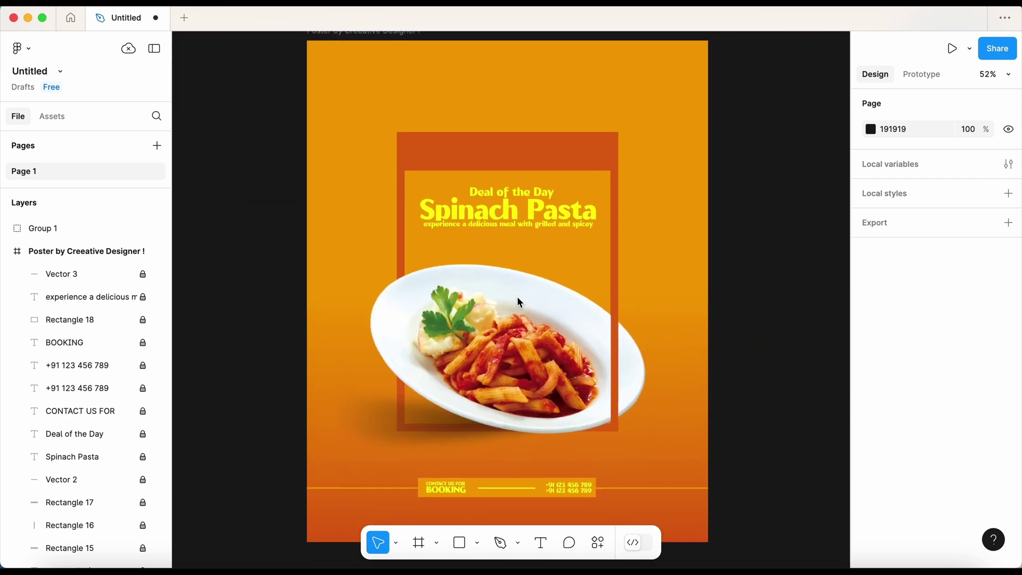
scroll(519, 302, down, 2)
scroll(519, 301, up, 1)
scroll(518, 299, up, 1)
scroll(518, 298, up, 1)
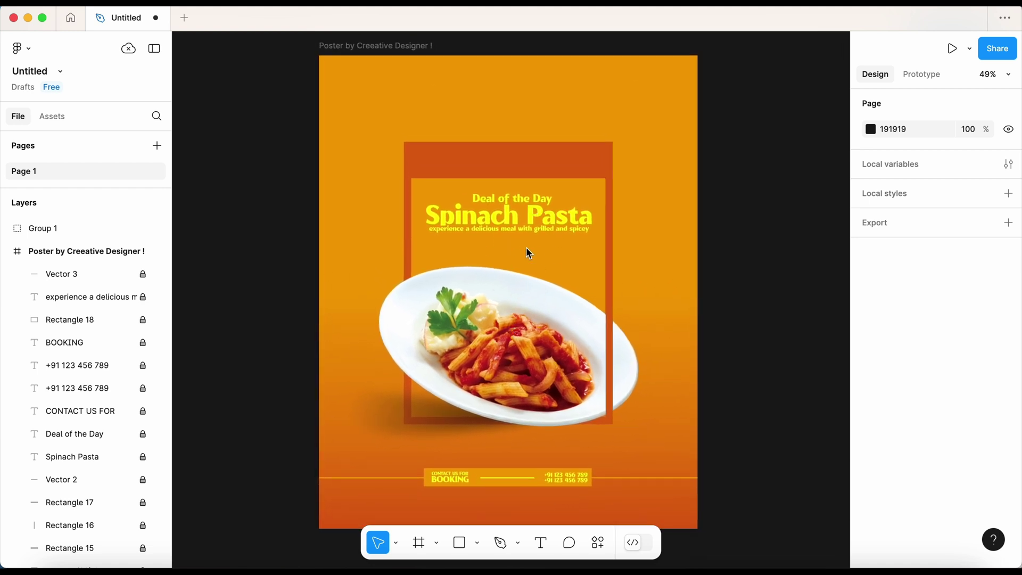
Insert the smoke PNG image and move it onto the pasta plate
click(478, 541)
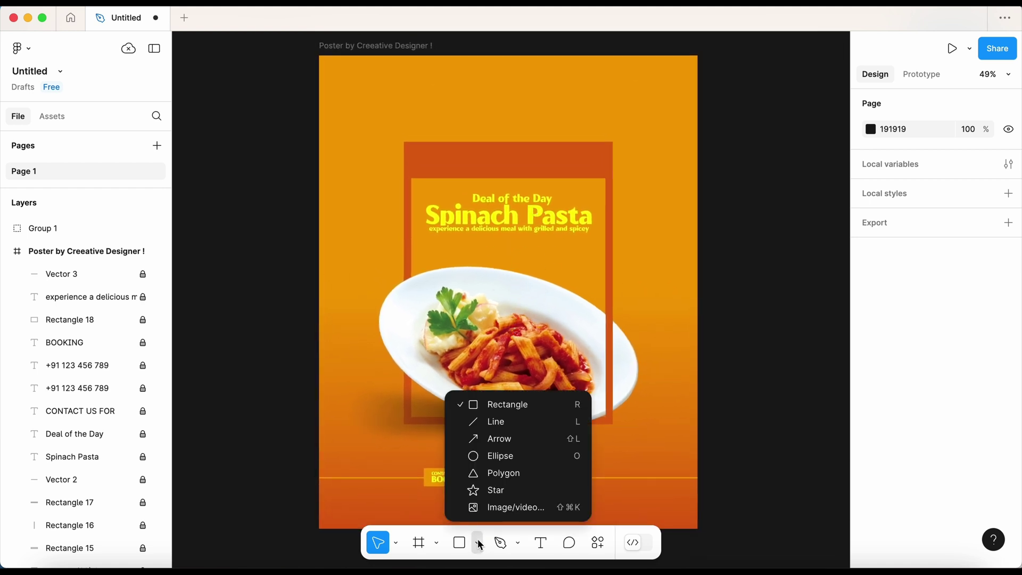
click(524, 508)
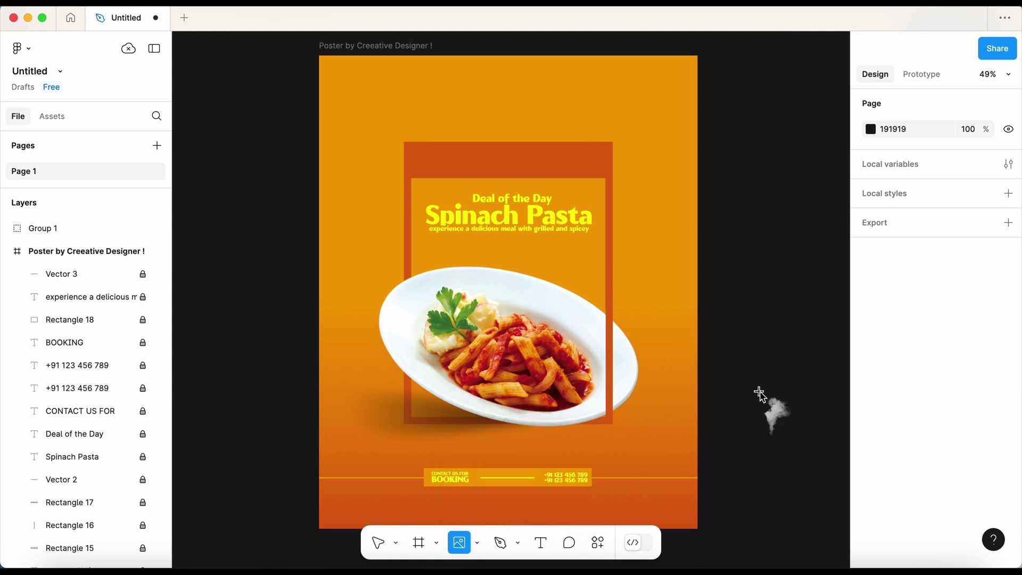
click(762, 393)
mouse_move(760, 433)
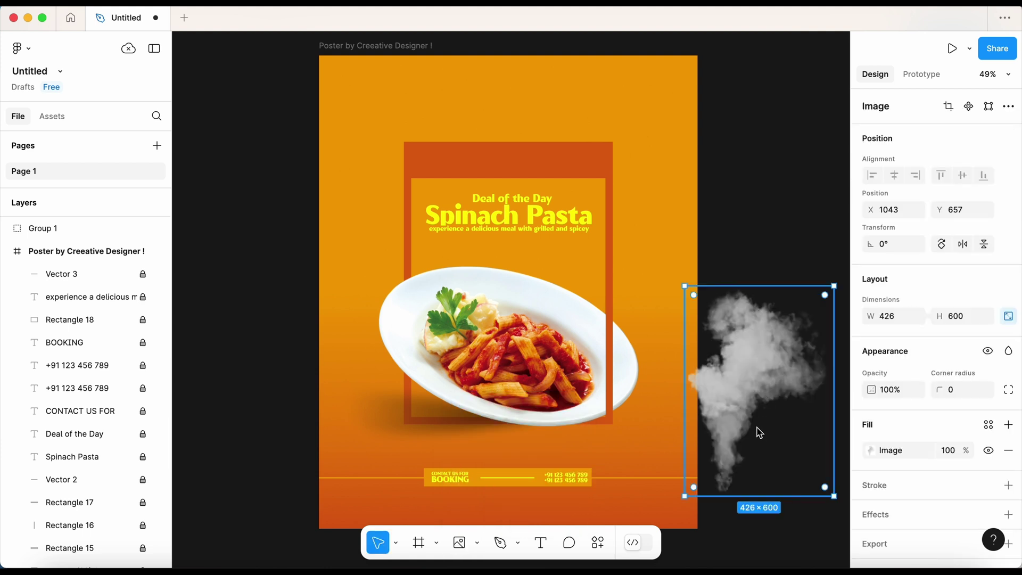
drag(759, 432, 539, 314)
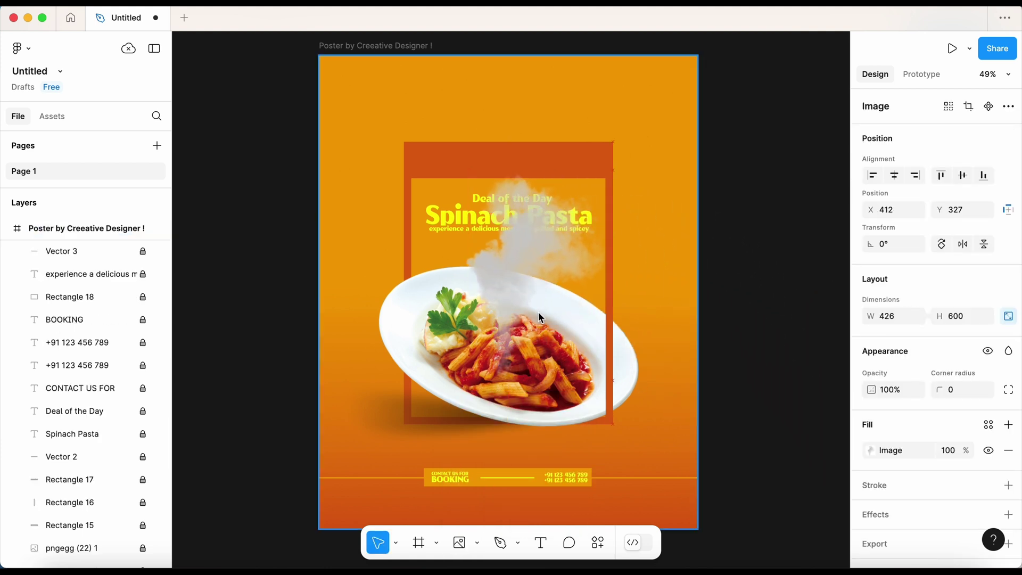
Scale the steam image down proportionally to about 323 × 455
click(396, 542)
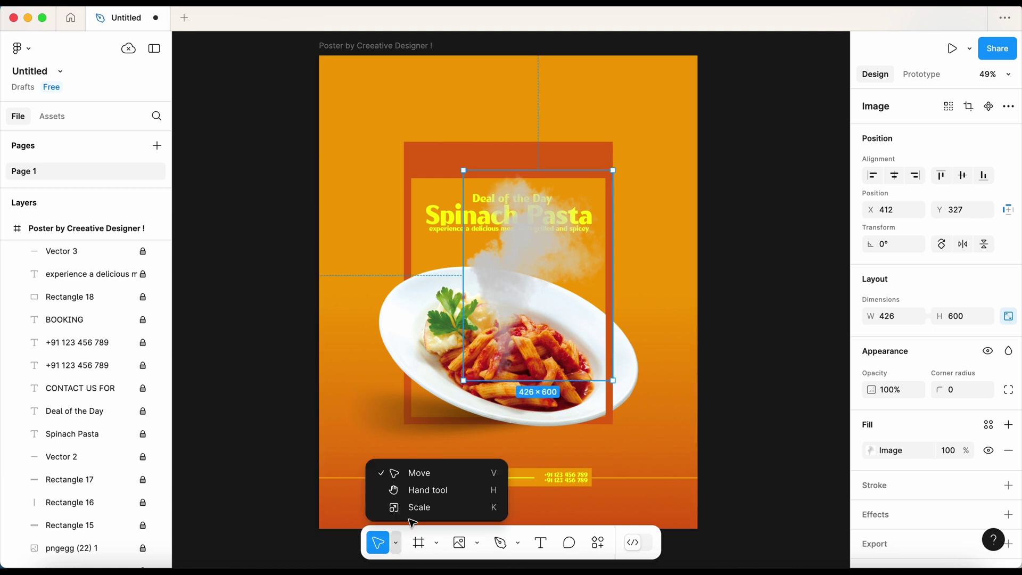
click(417, 511)
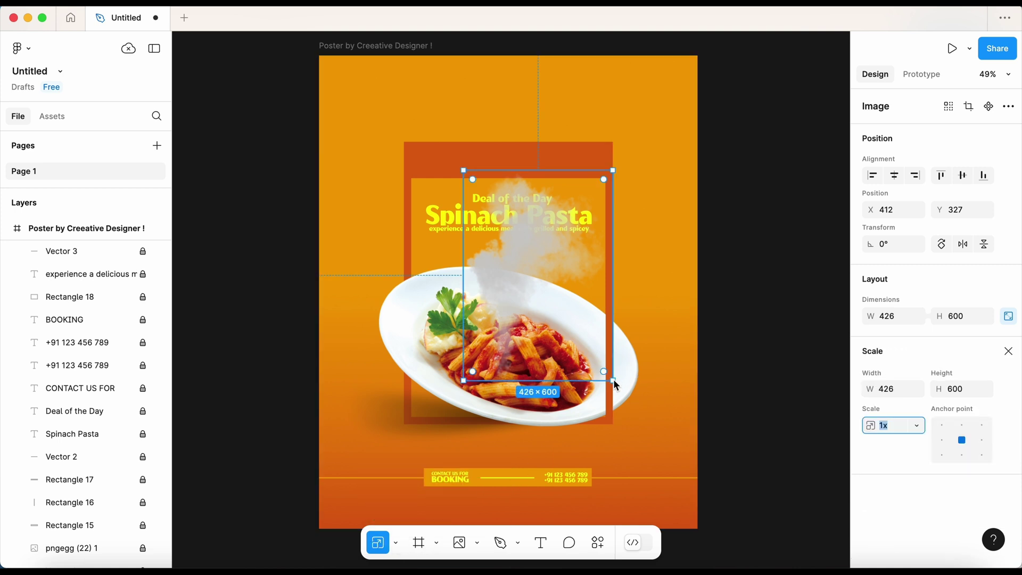
drag(614, 381, 577, 347)
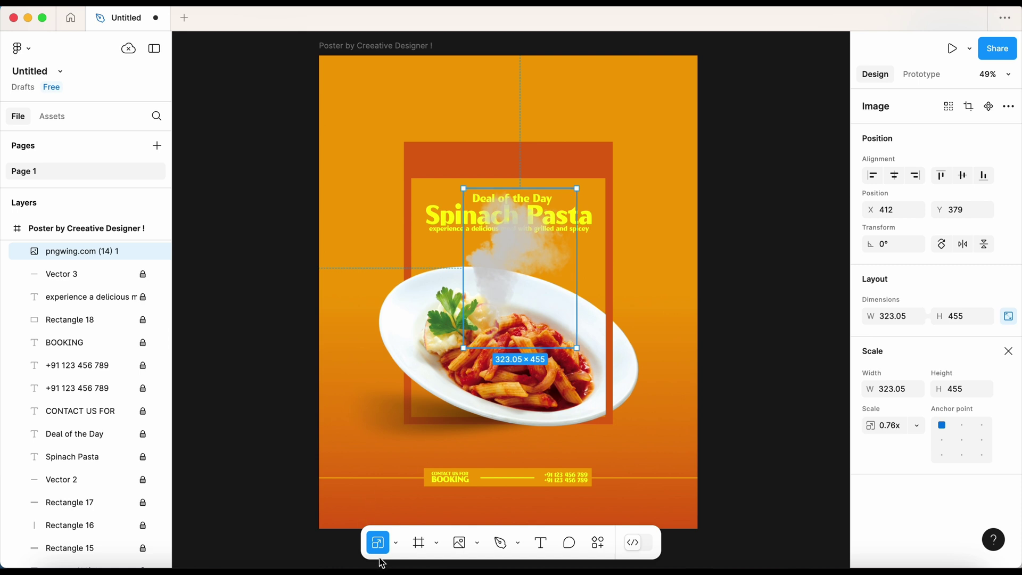
click(396, 543)
click(419, 473)
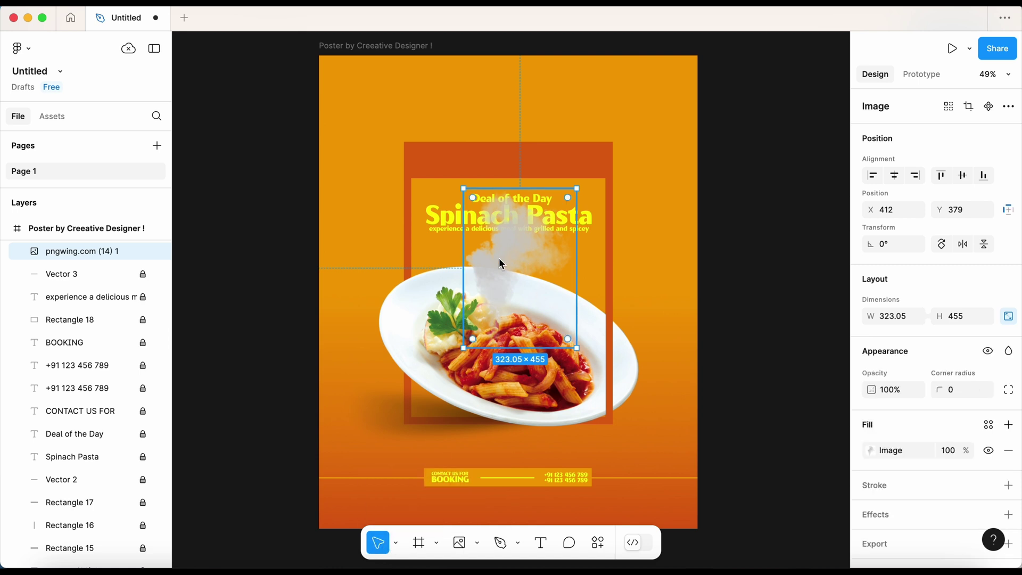
scroll(879, 431, up, 1)
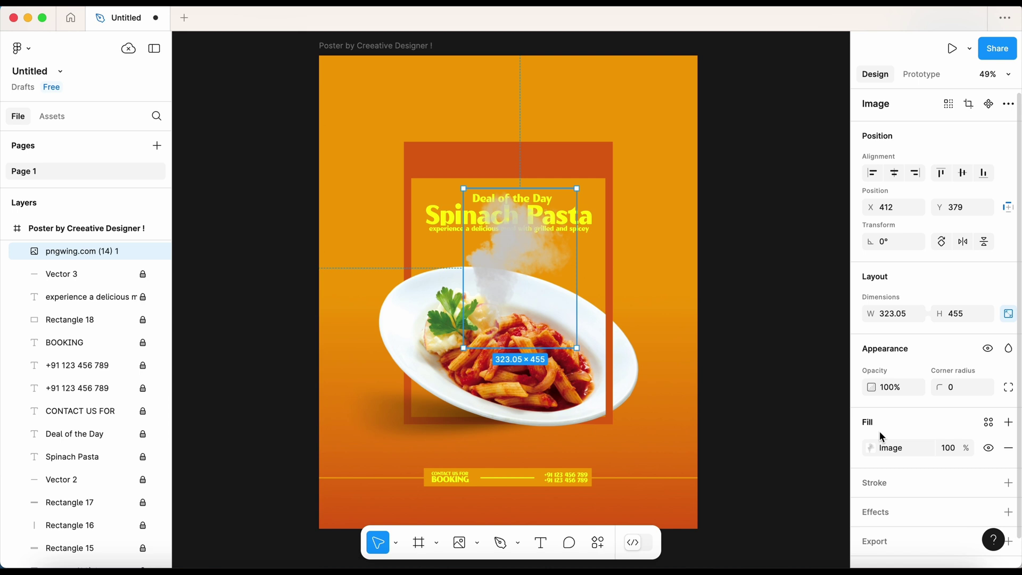
Raise the steam image's exposure, adjust its contrast, and set its fill opacity to 85%
click(871, 450)
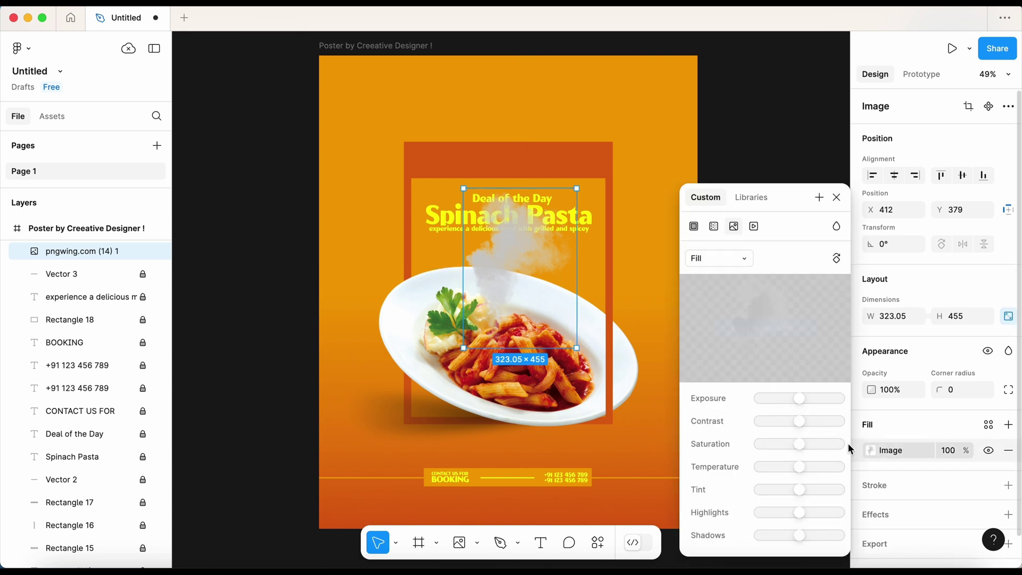
mouse_move(800, 421)
mouse_down()
mouse_move(786, 423)
mouse_move(839, 421)
mouse_move(815, 399)
mouse_move(808, 421)
mouse_move(811, 398)
mouse_up()
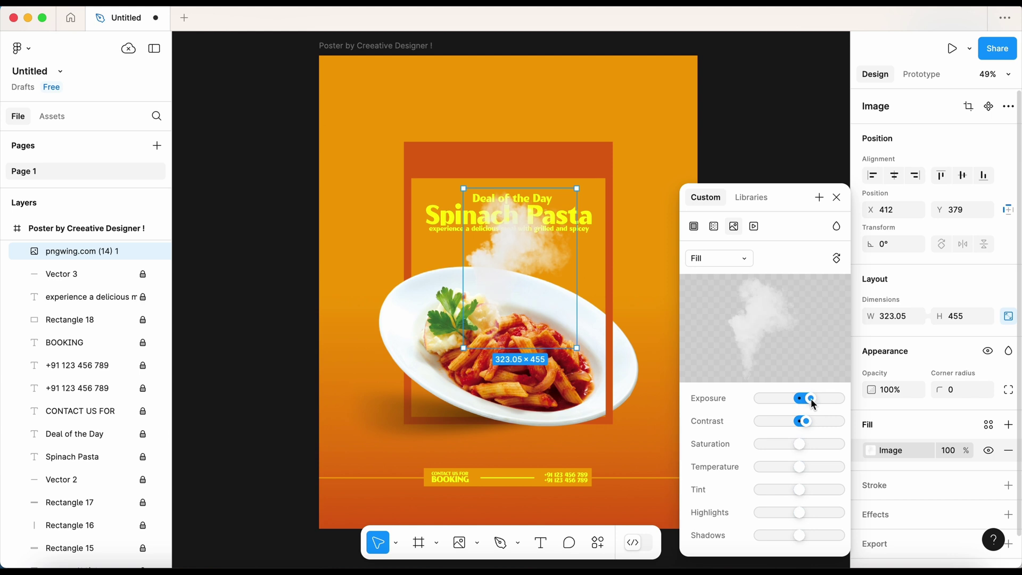
click(836, 197)
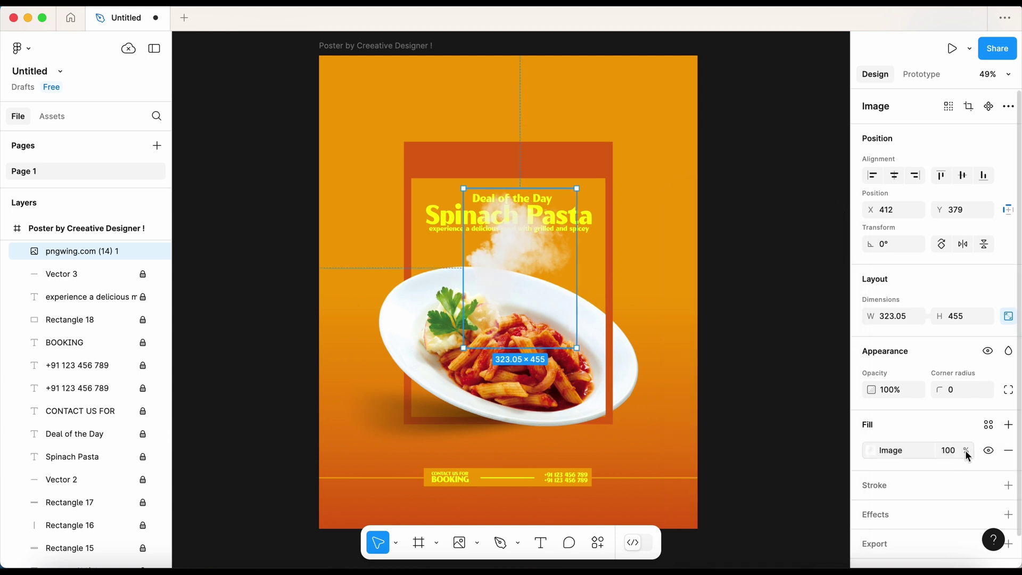
drag(968, 456, 954, 454)
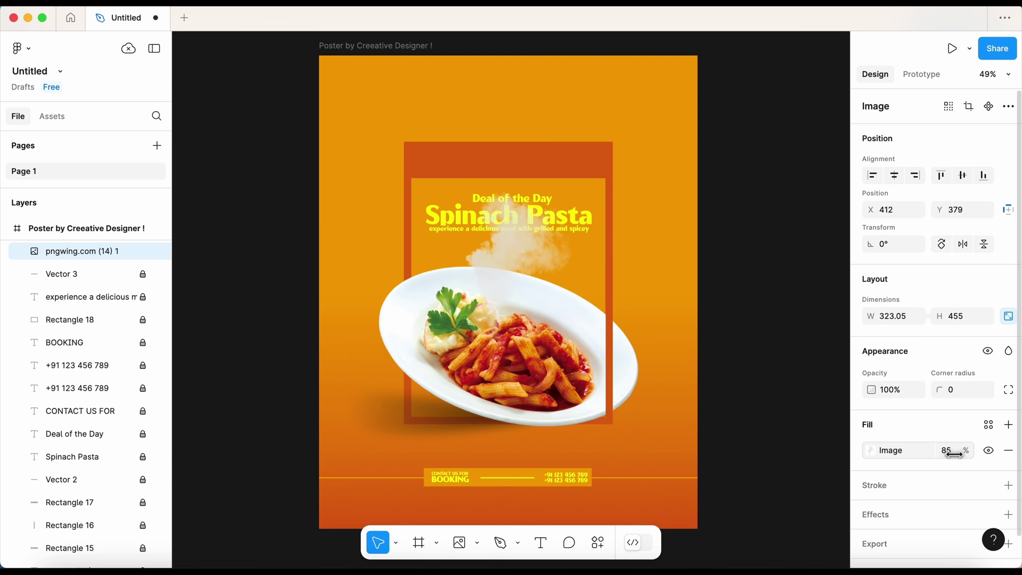
click(755, 441)
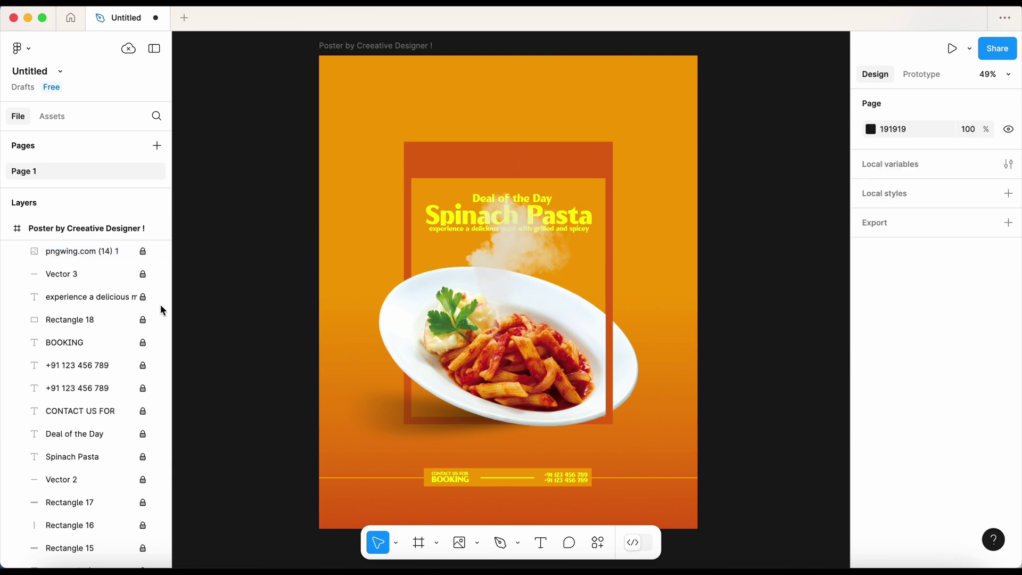
mouse_move(78, 229)
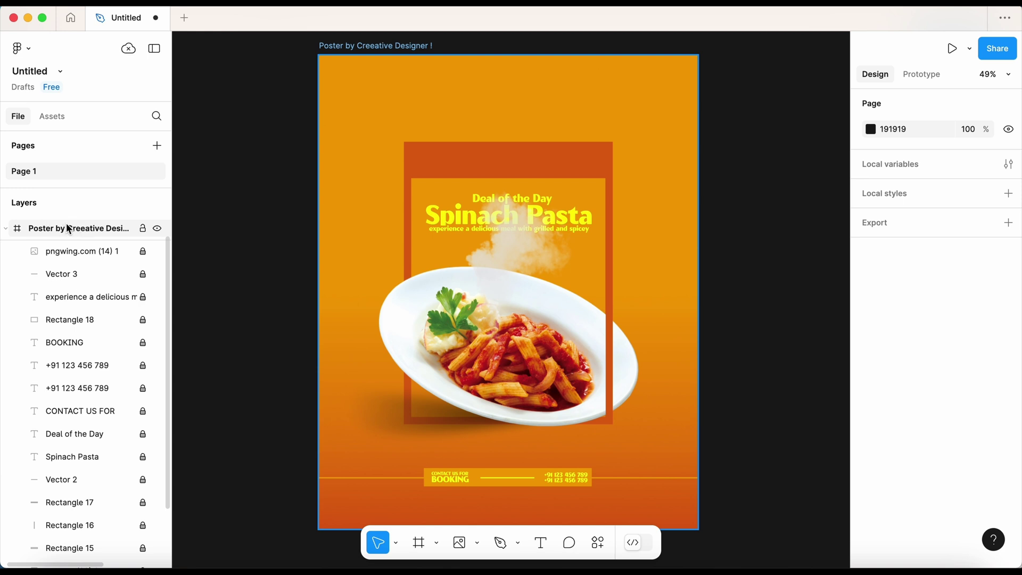
Select the poster frame and add an export setting with a preview
click(68, 230)
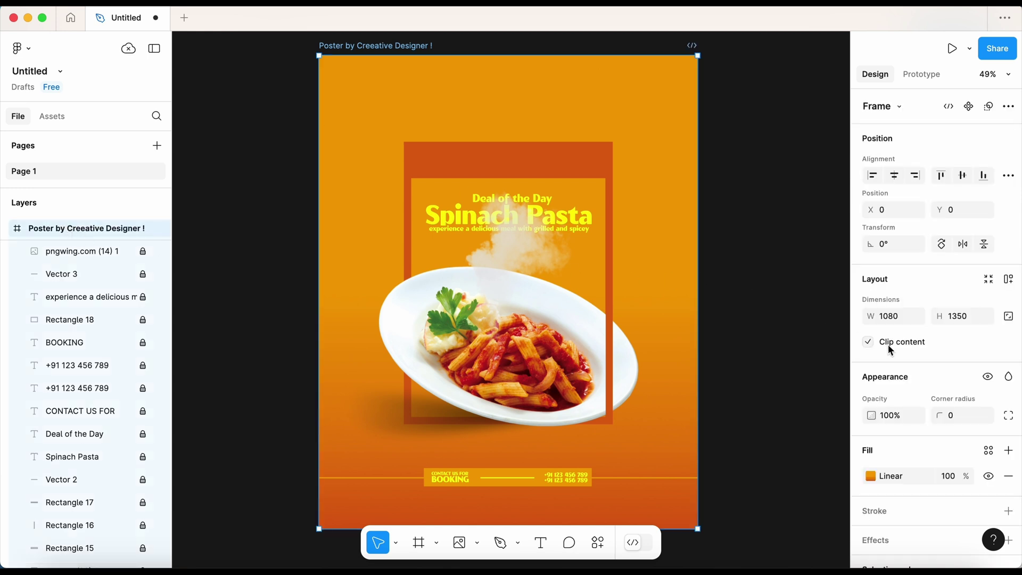
scroll(931, 452, down, 5)
scroll(905, 452, down, 1)
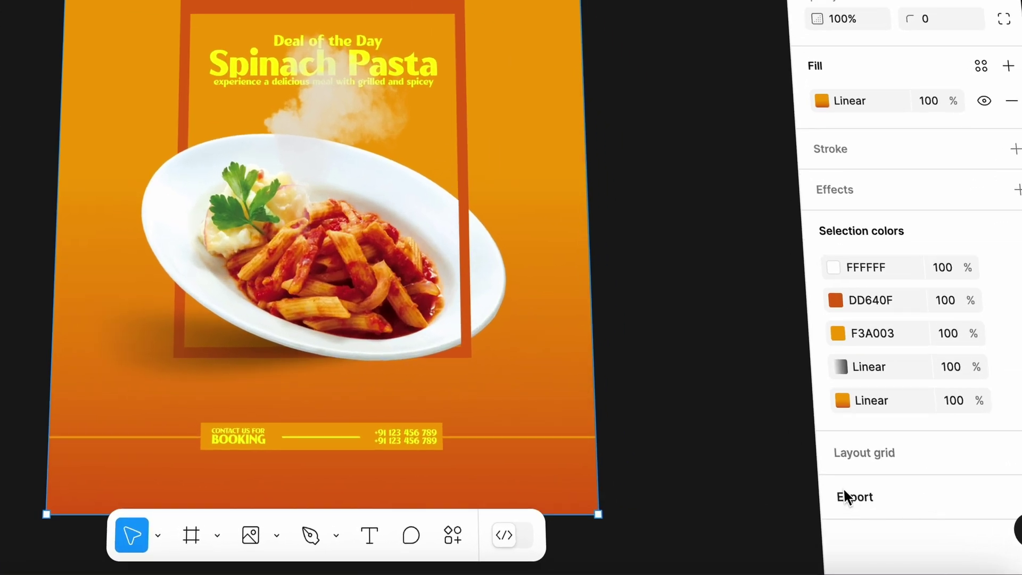
click(891, 499)
scroll(890, 499, down, 2)
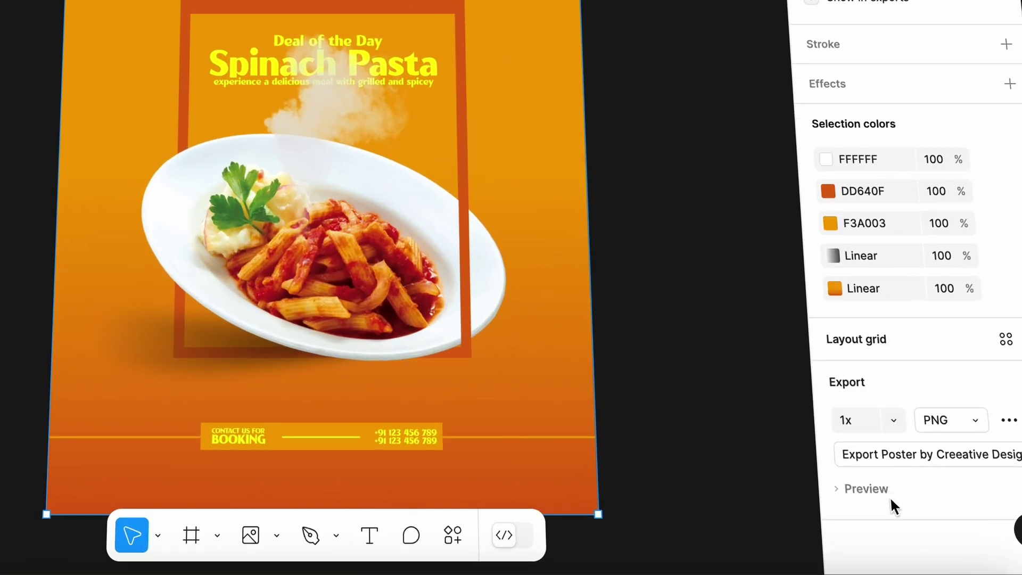
click(839, 484)
scroll(886, 488, down, 4)
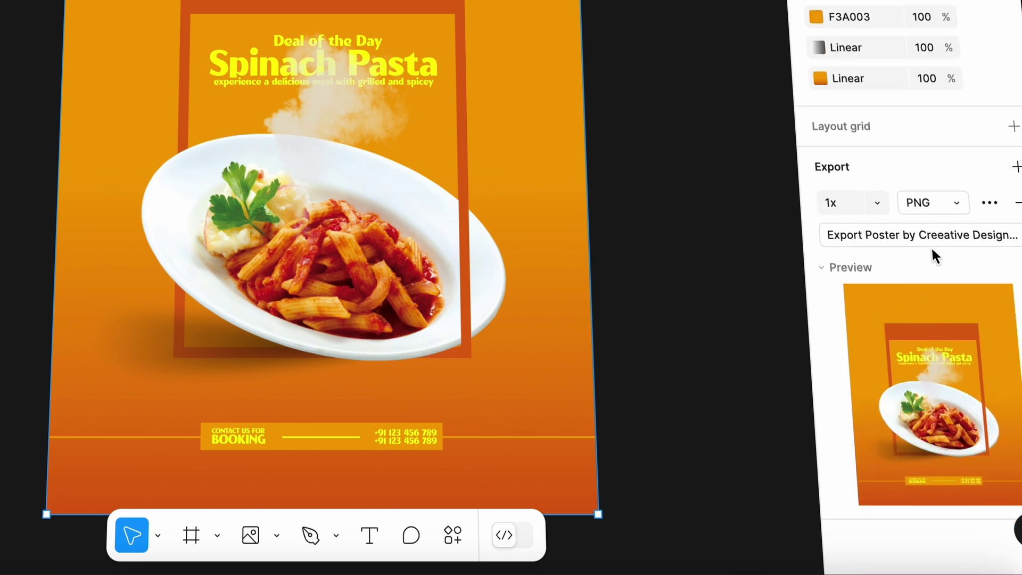
Export the poster as a 2x JPG and save it to Downloads
click(952, 205)
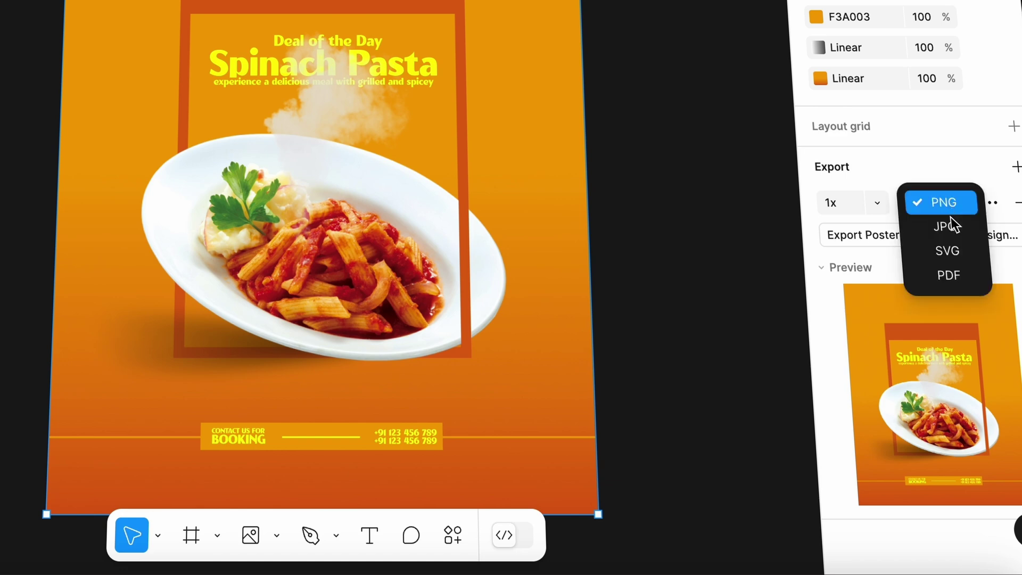
click(951, 219)
click(877, 204)
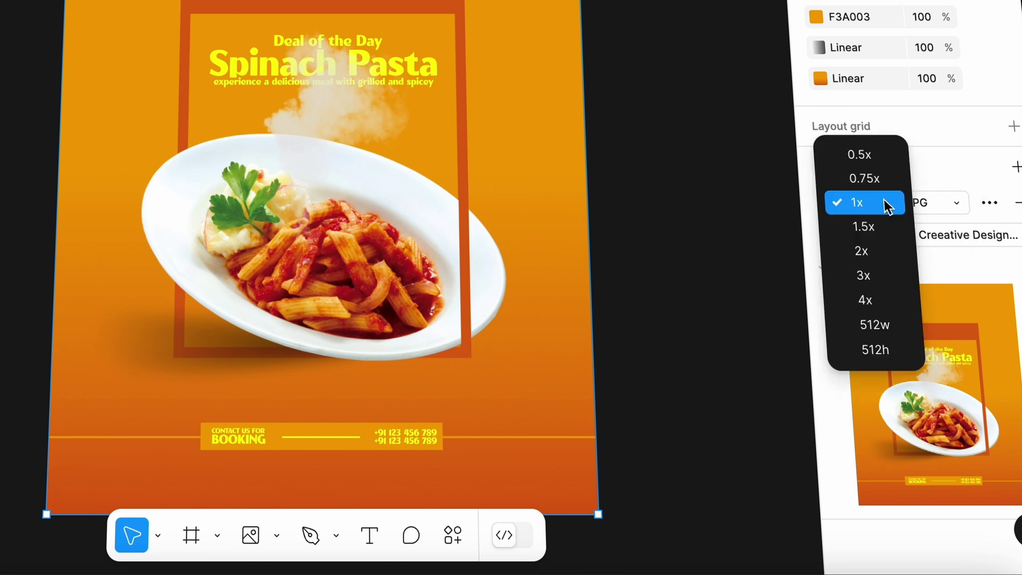
click(879, 250)
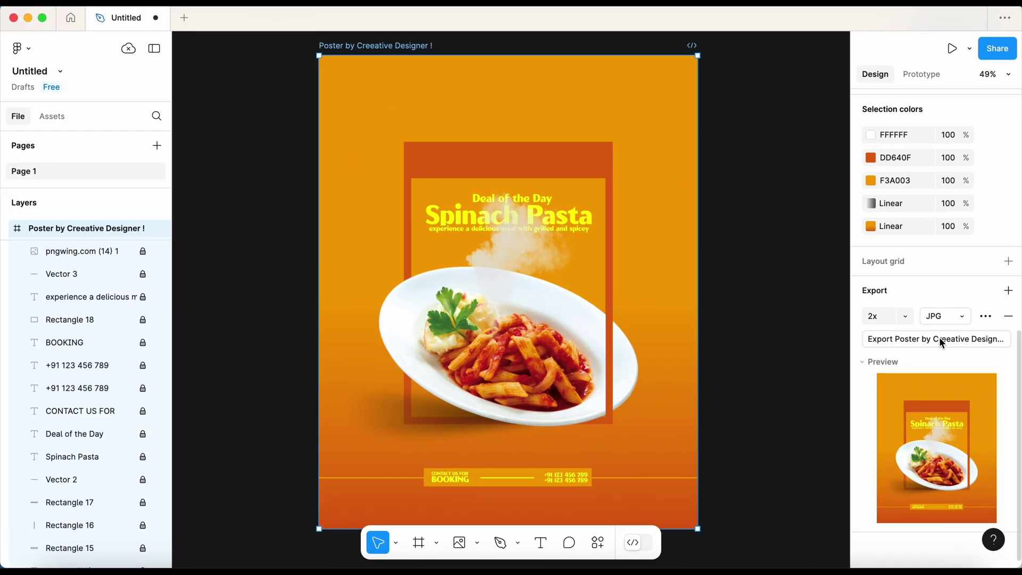
click(939, 338)
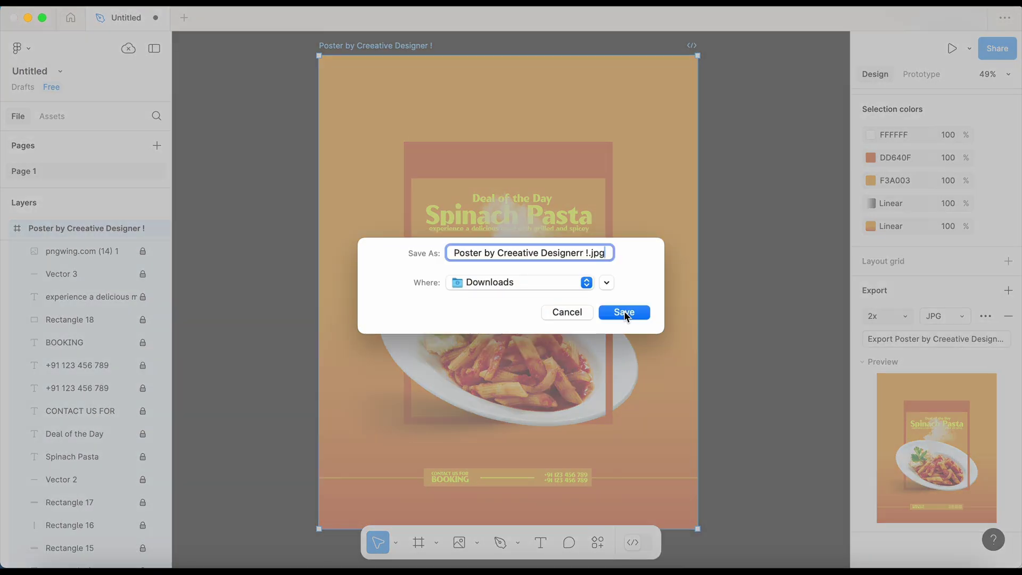
click(624, 310)
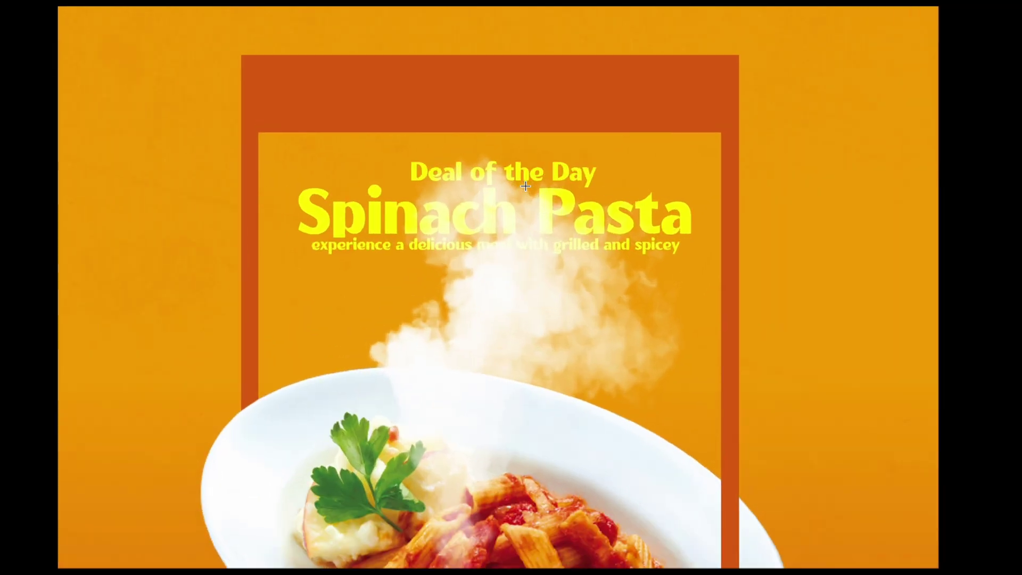
scroll(526, 185, up, 1)
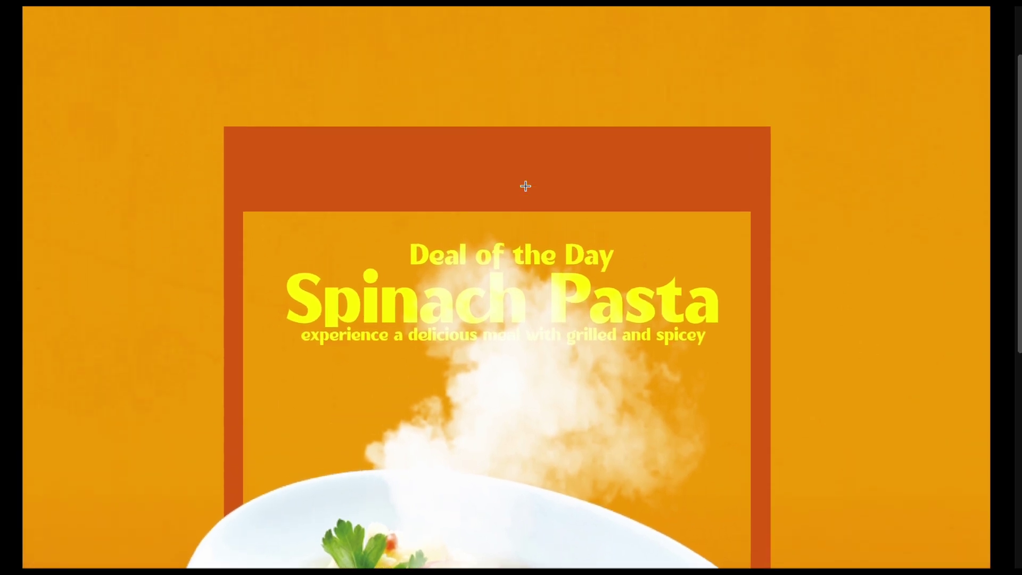
scroll(526, 186, down, 1)
scroll(533, 192, down, 1)
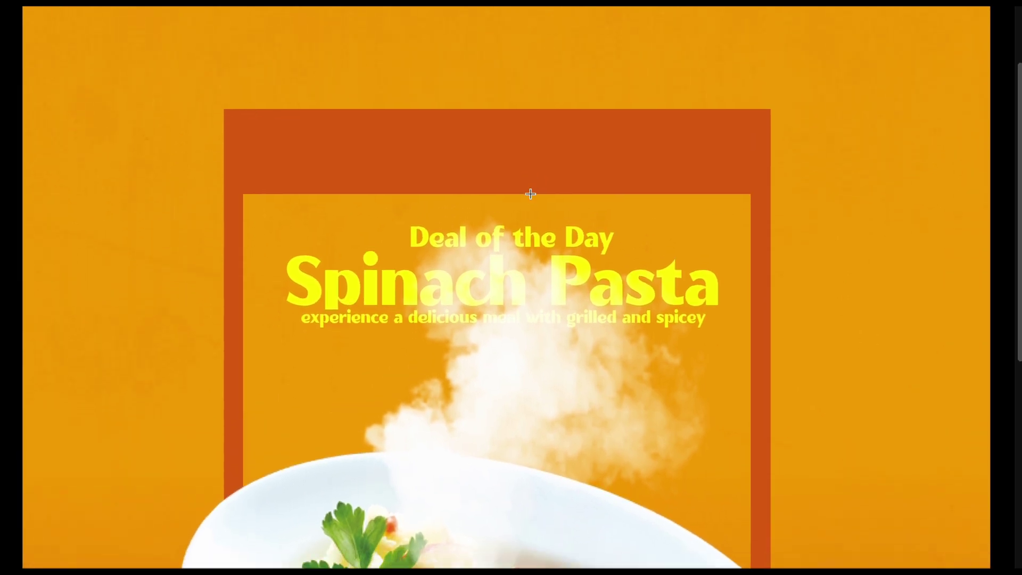
scroll(532, 192, down, 3)
scroll(531, 193, down, 3)
scroll(530, 193, down, 5)
scroll(530, 194, down, 2)
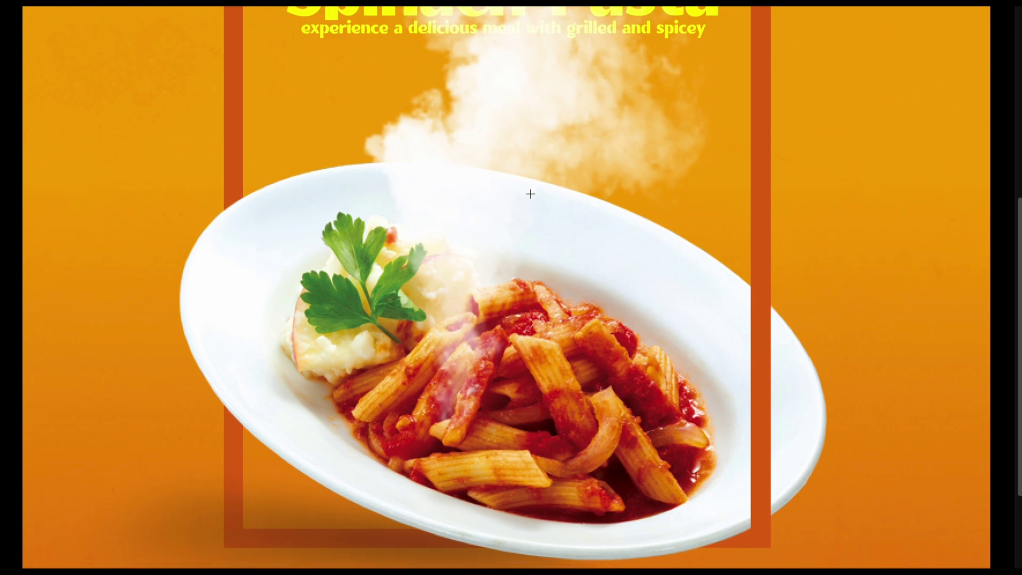
scroll(530, 194, down, 3)
scroll(530, 194, down, 3)
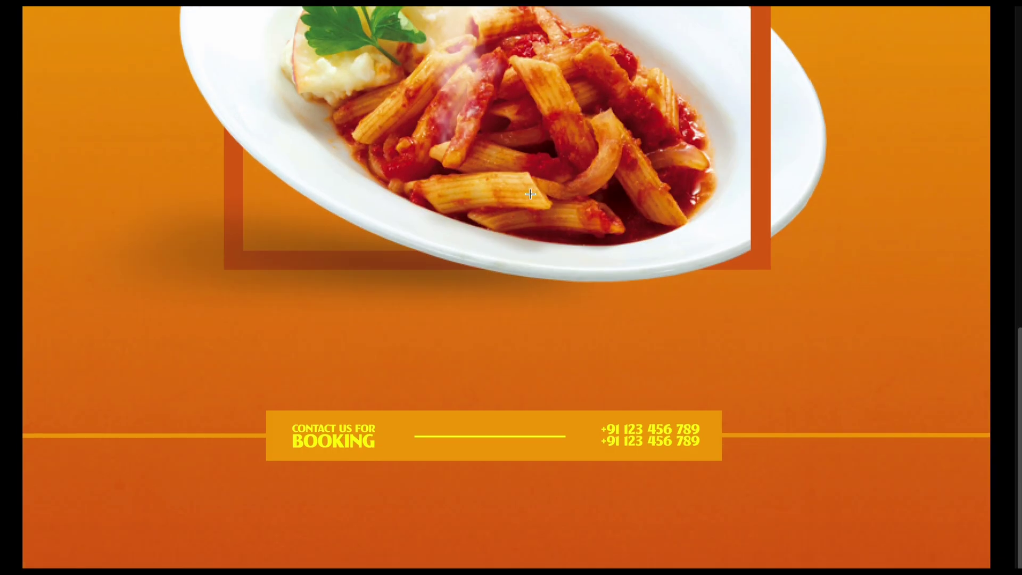
scroll(530, 194, up, 2)
scroll(530, 194, up, 3)
scroll(530, 194, up, 5)
scroll(530, 193, up, 6)
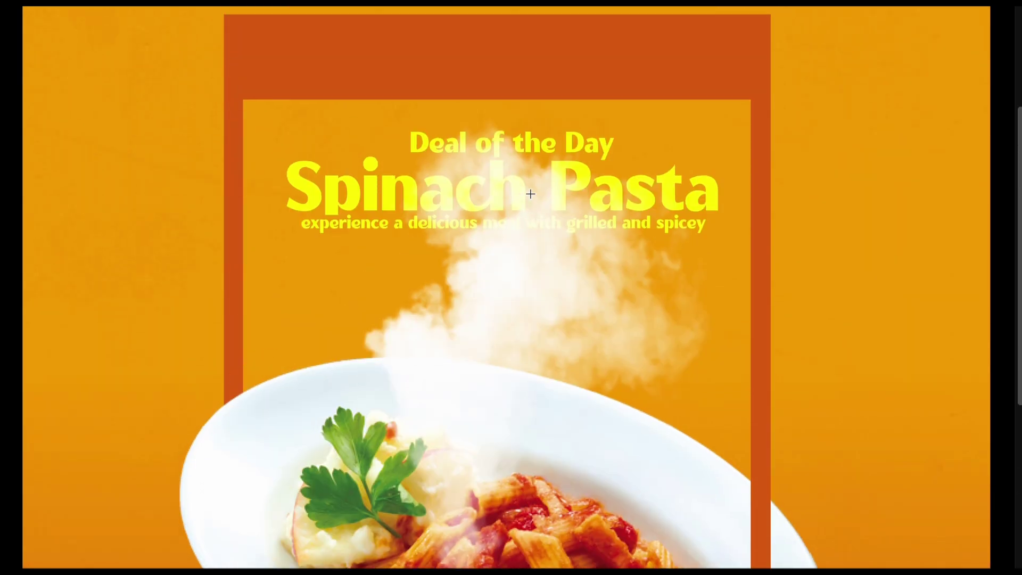